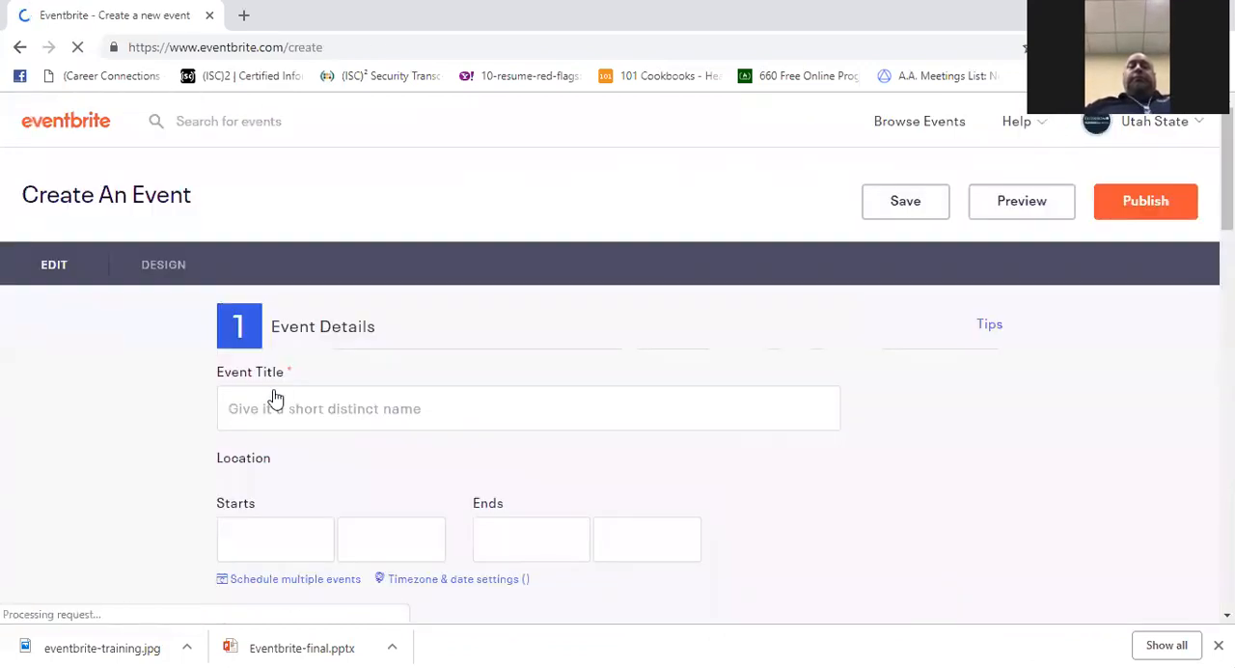
# - Enter "USU Event Training" as the event title
pyautogui.scroll(-3, 293, 273)
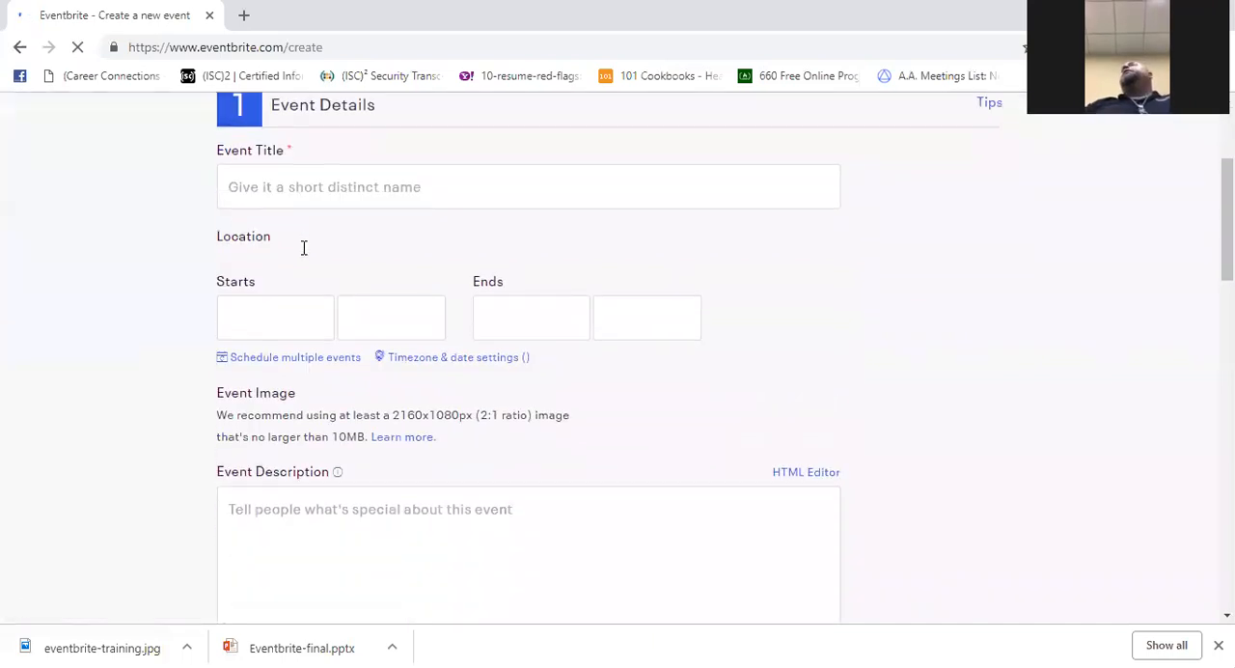
pyautogui.scroll(2, 304, 249)
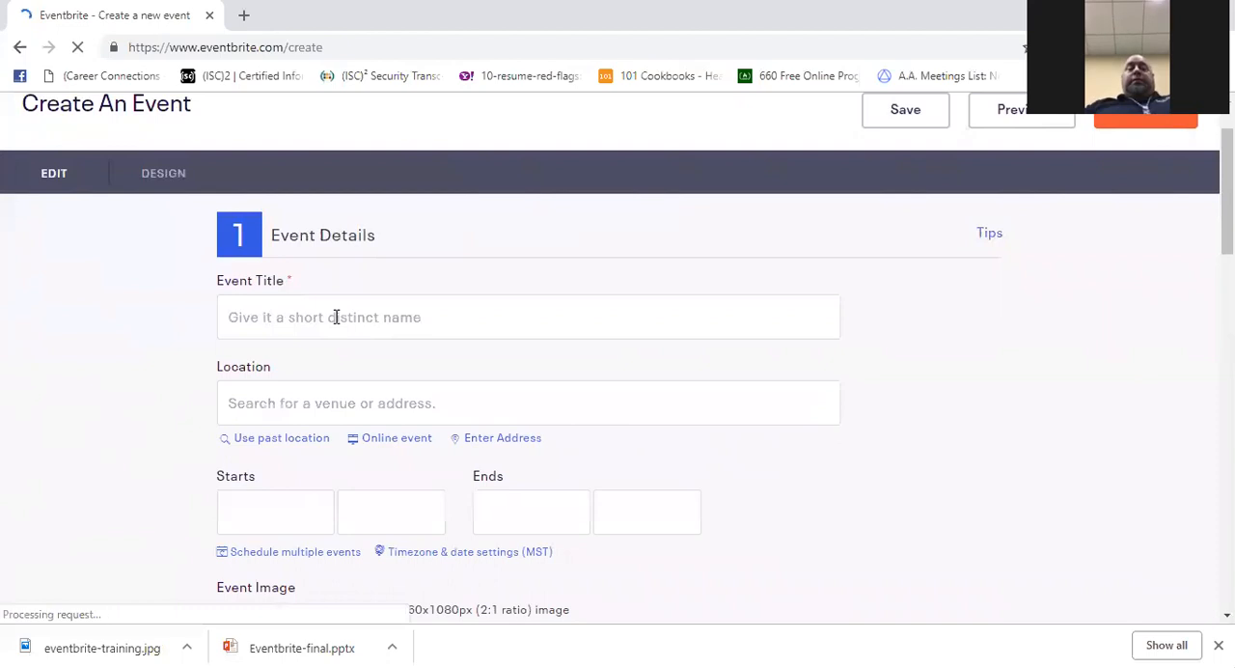
pyautogui.click(351, 311)
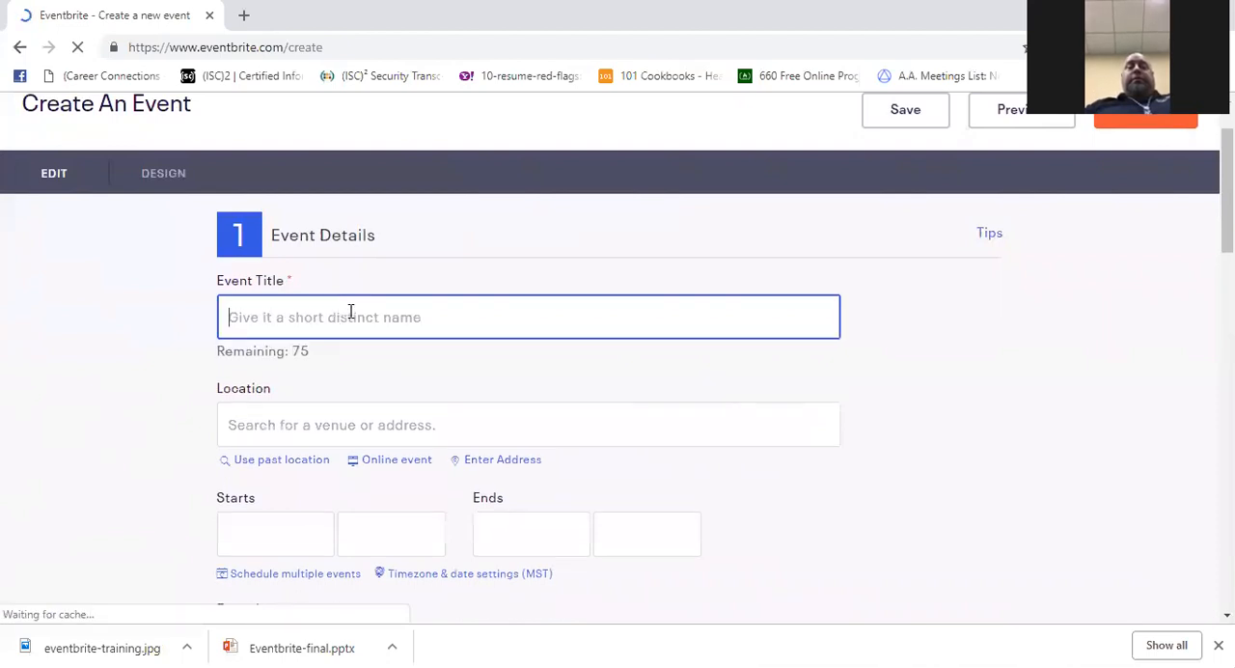
pyautogui.write('USu')
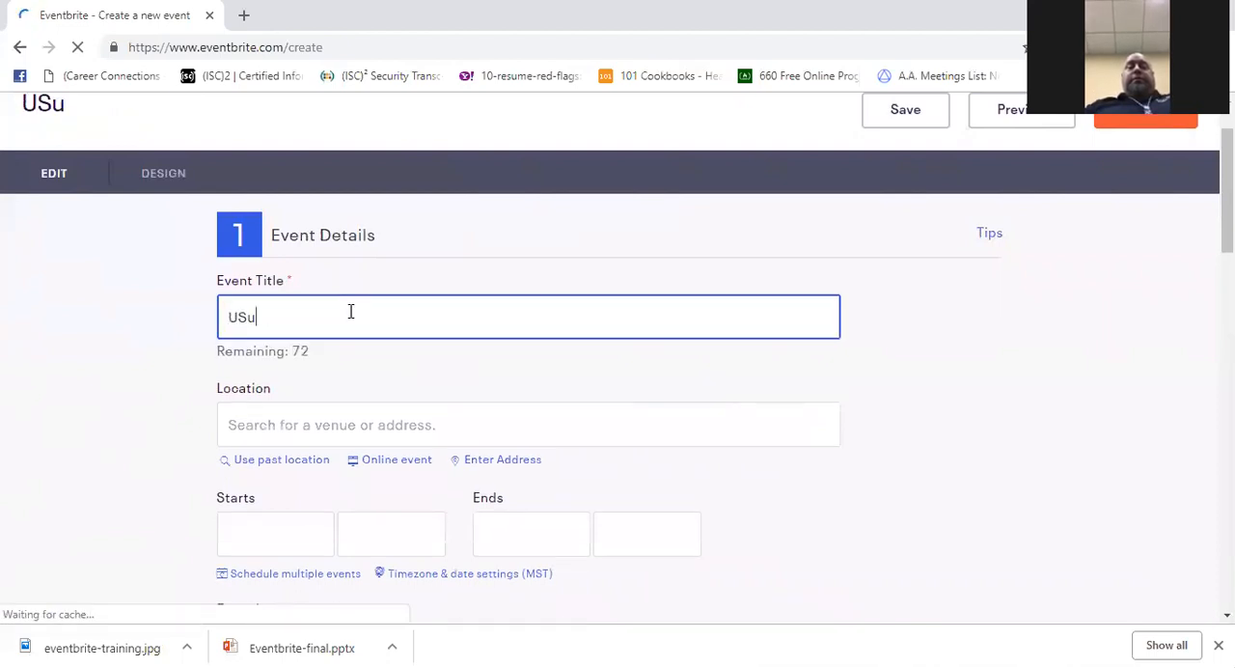
pyautogui.press('BackSpace')
pyautogui.write('U Event ')
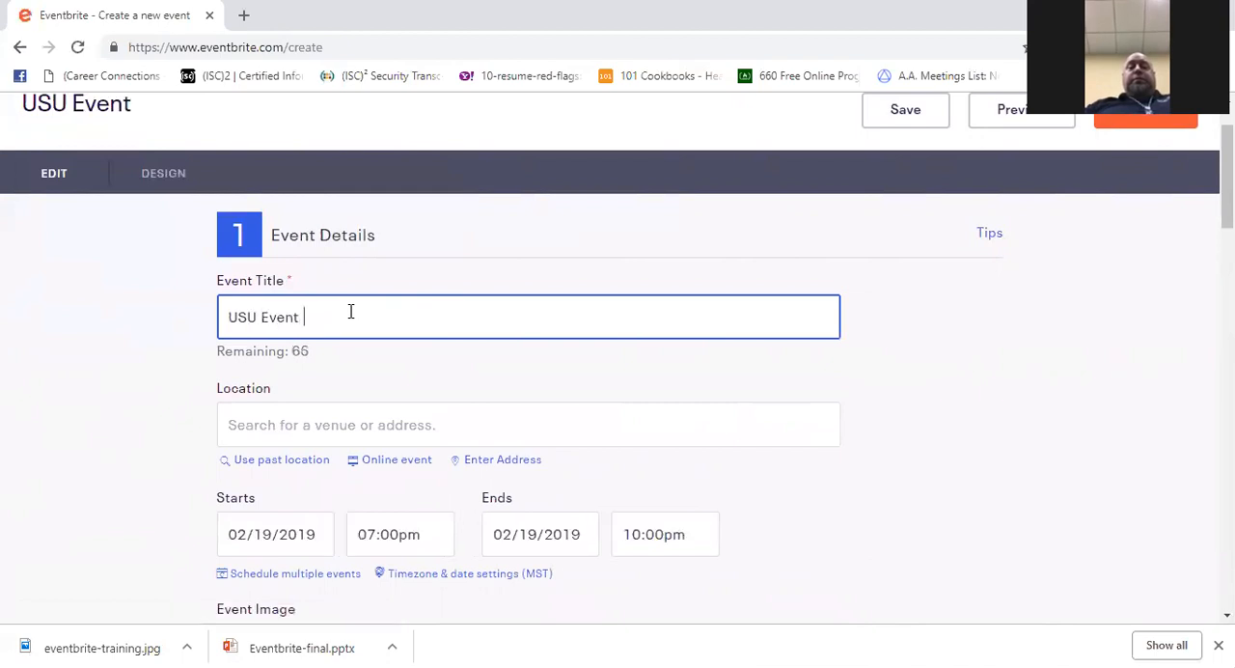
pyautogui.write('Training')
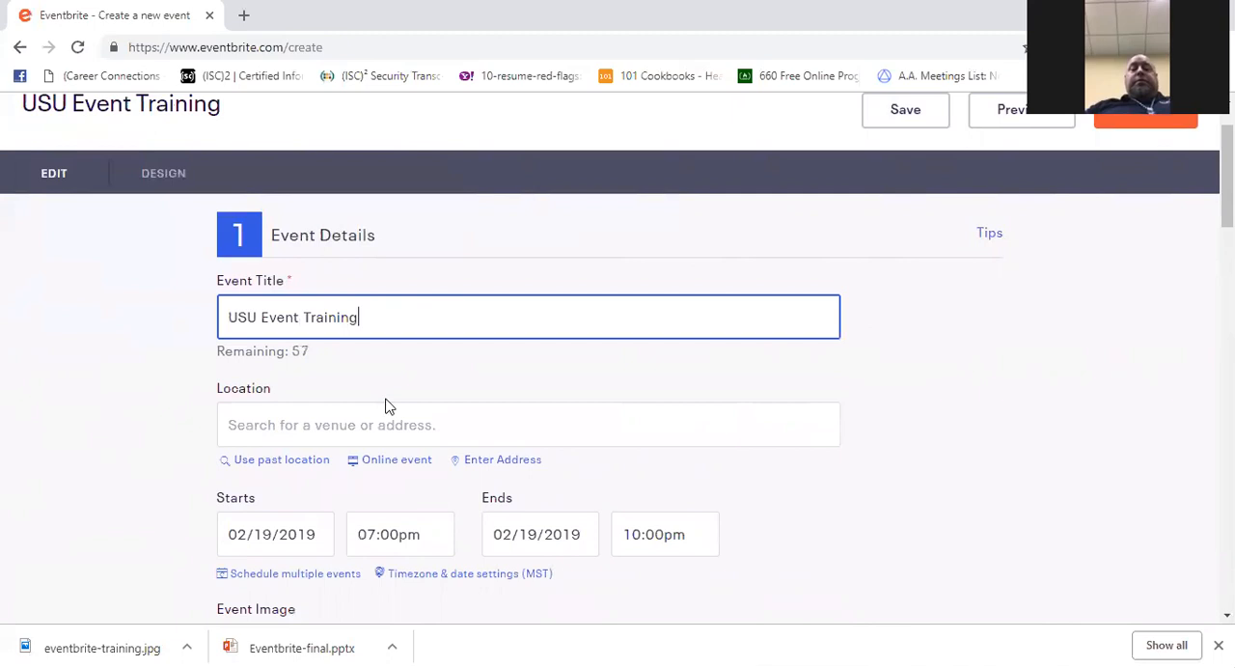
# - Switch the event location to manual address entry and name the venue "USU Extension"
pyautogui.scroll(-1, 386, 391)
pyautogui.click(300, 328)
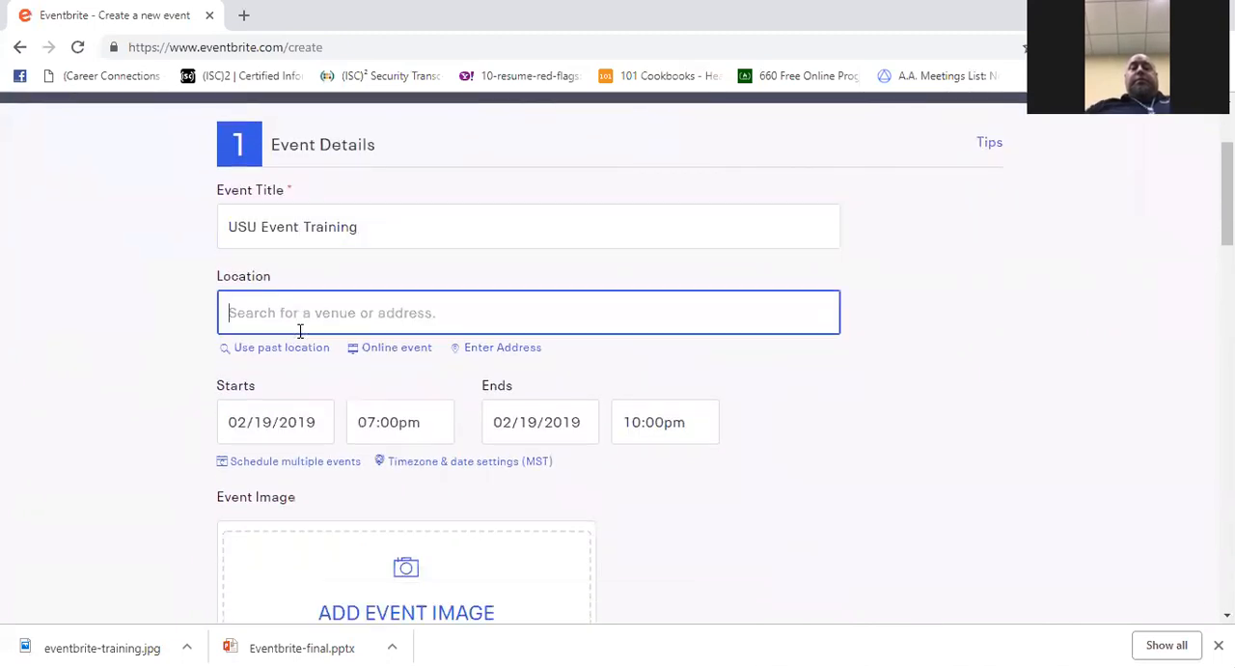
pyautogui.scroll(-1, 507, 353)
pyautogui.click(511, 258)
pyautogui.click(512, 258)
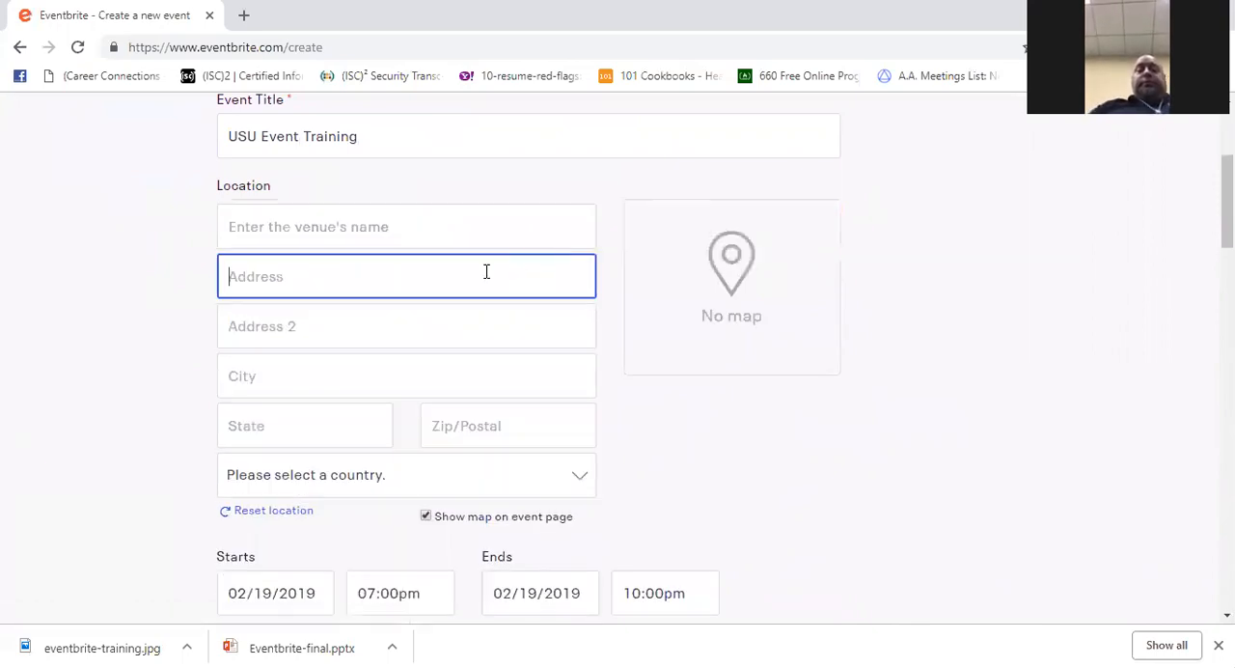
pyautogui.click(445, 234)
pyautogui.write('USU')
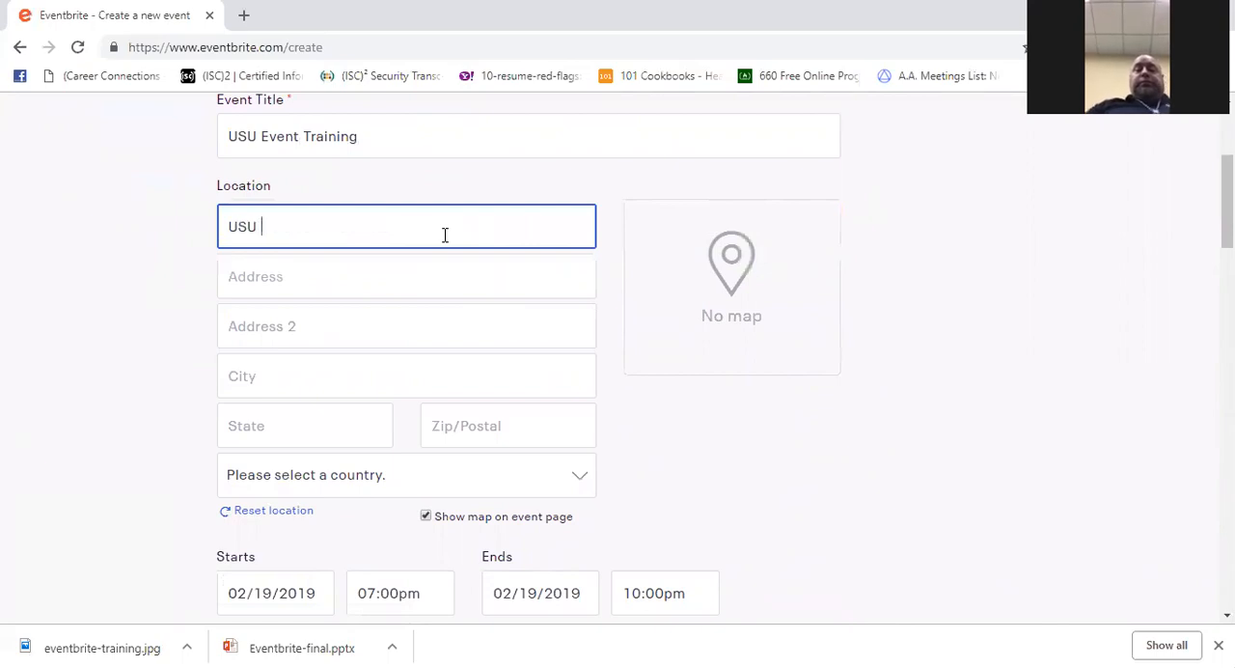
pyautogui.write(' Extension')
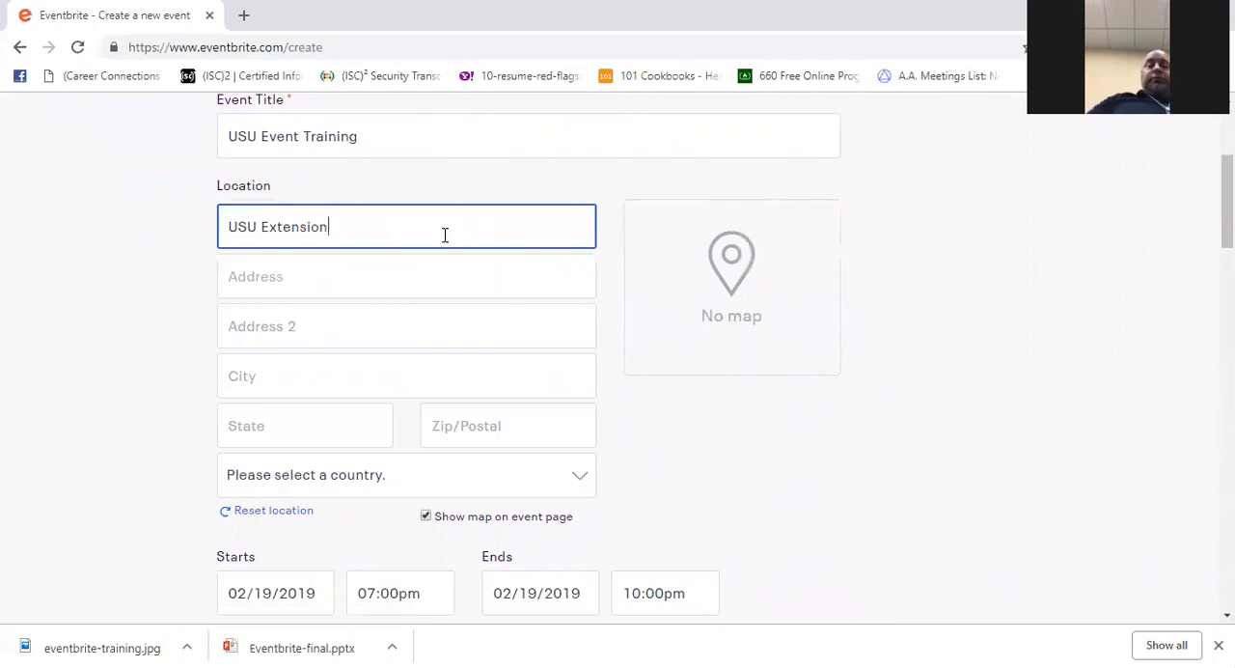
# - Fill in the venue's street address, city, state and zip code
pyautogui.press('Tab')
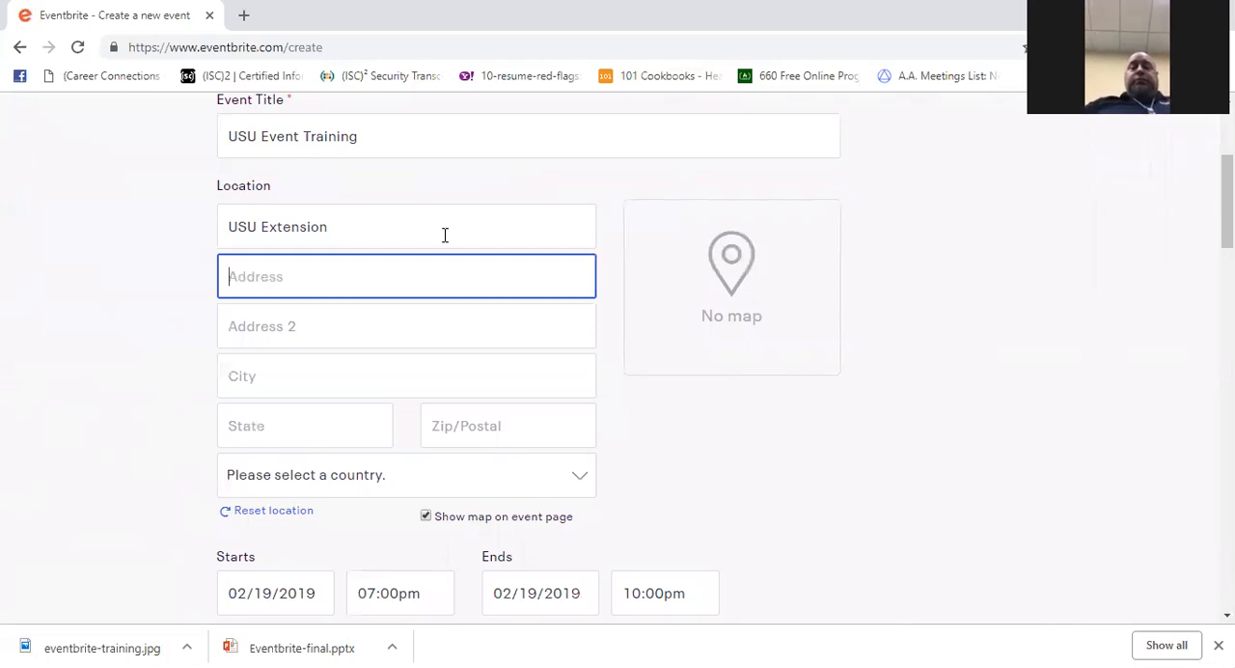
pyautogui.write('4900')
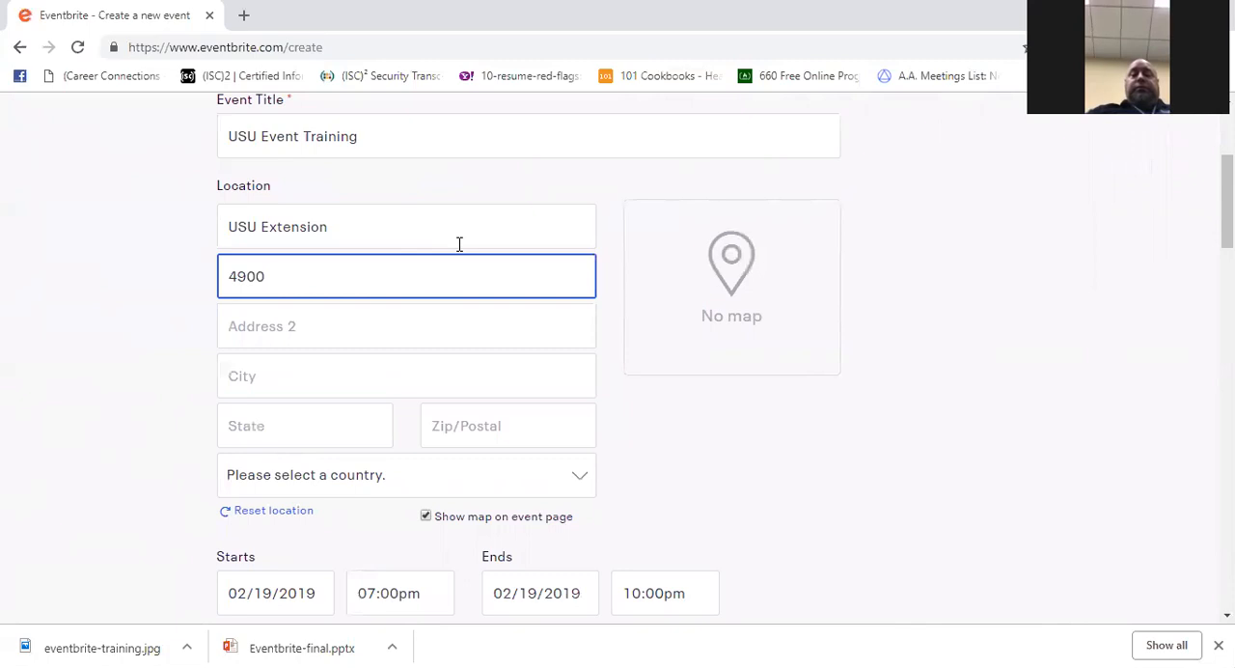
pyautogui.write(' Old Main Hill')
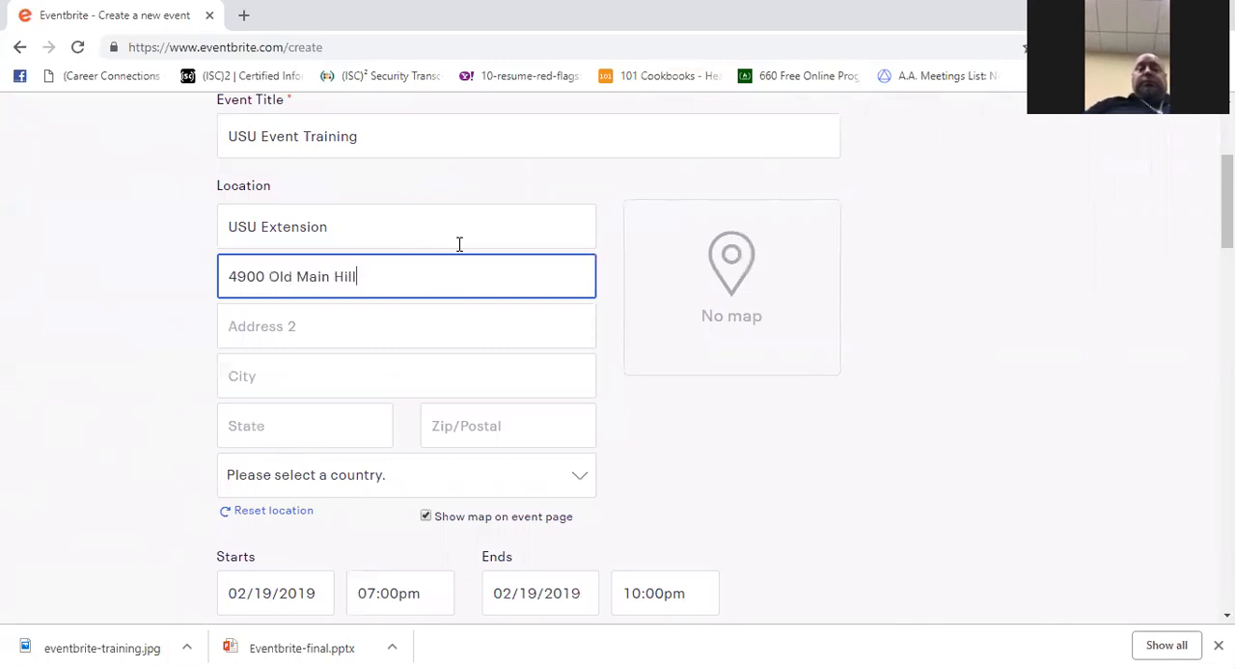
pyautogui.press('Tab')
pyautogui.press('Tab')
pyautogui.write('Logan')
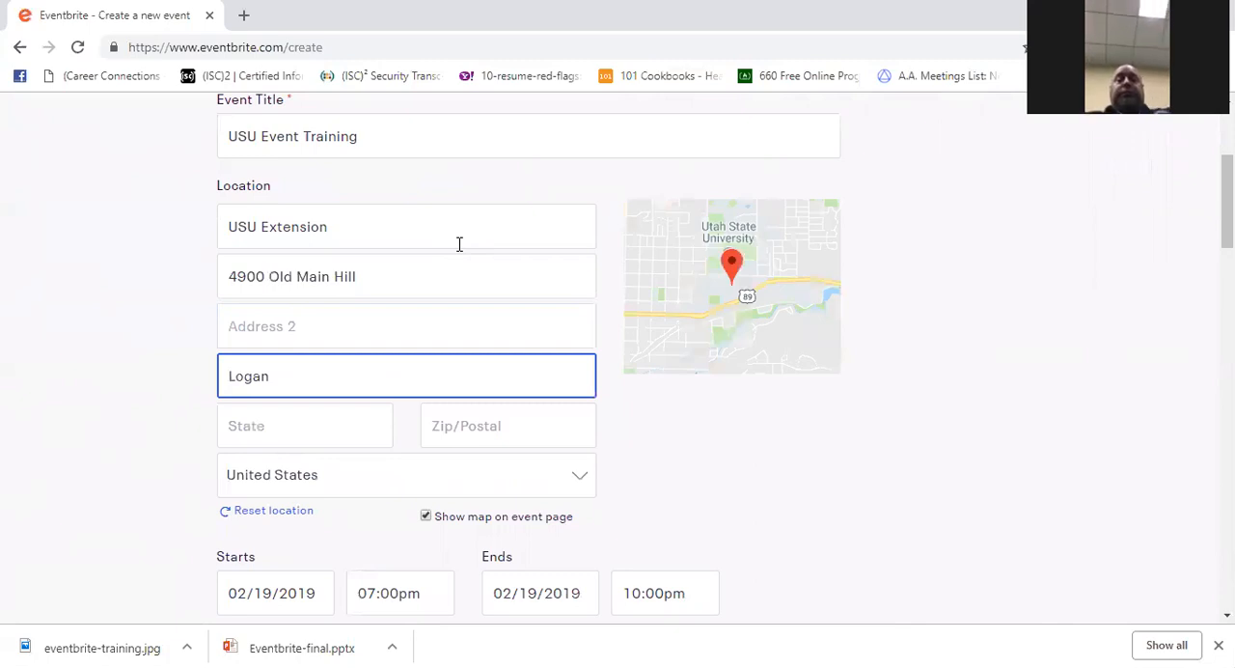
pyautogui.press('Tab')
pyautogui.write('Utah')
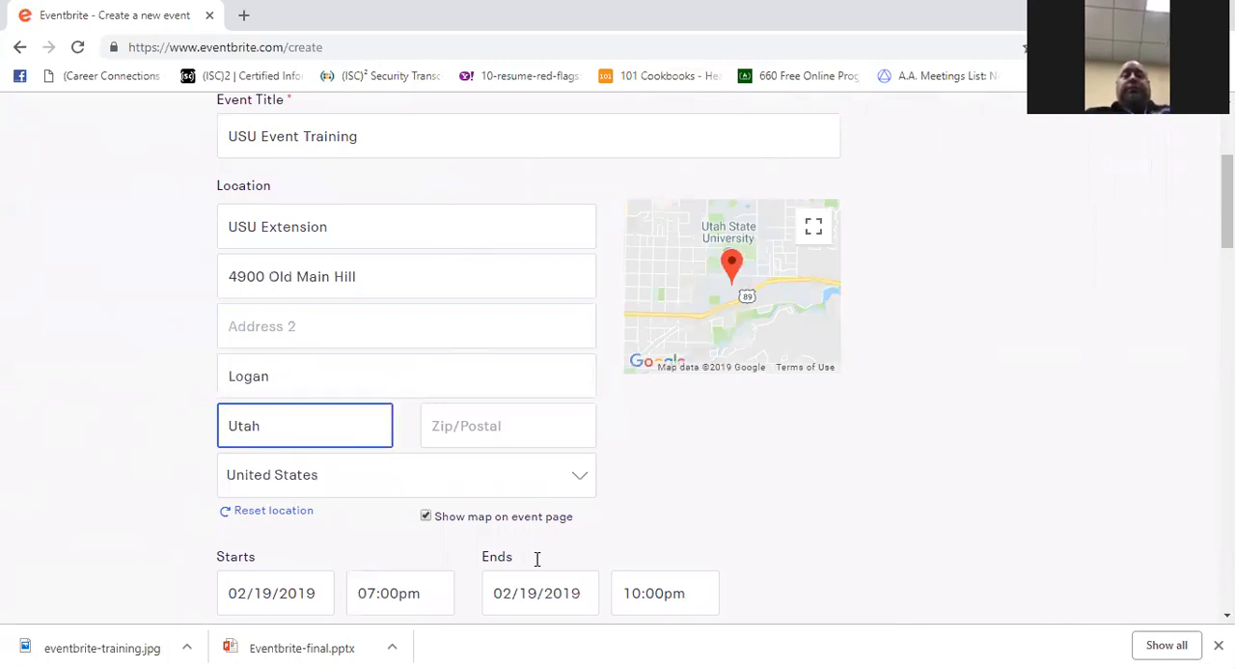
pyautogui.click(480, 424)
pyautogui.write('84322')
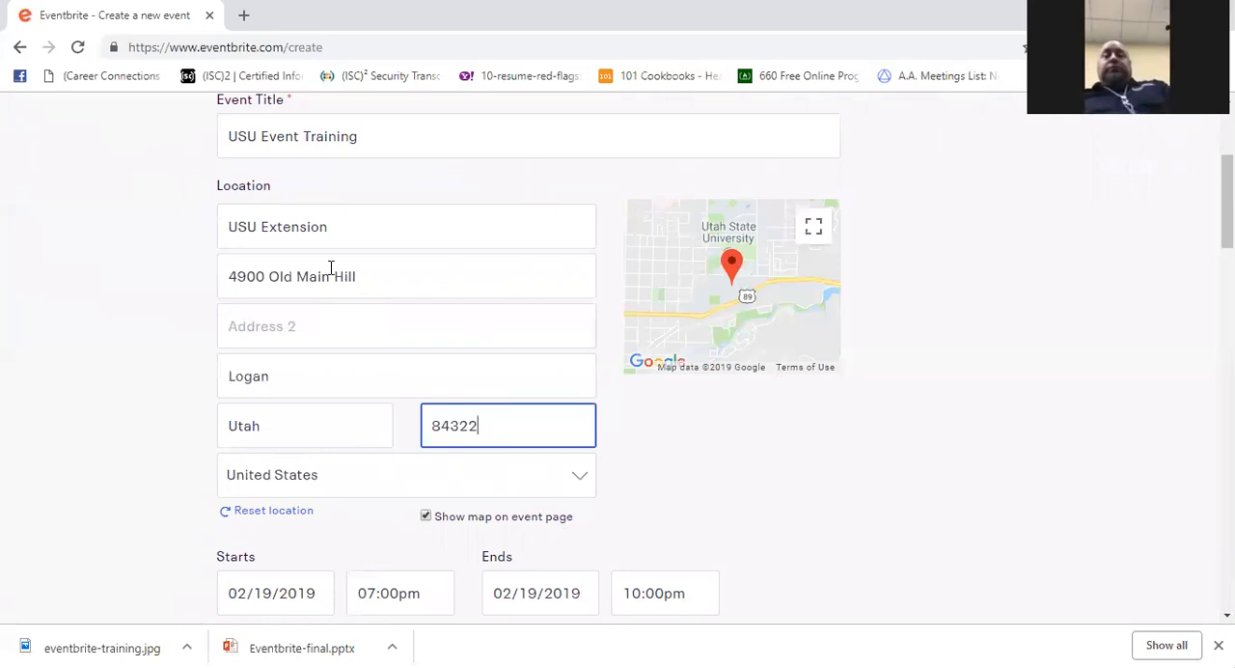
# - Set the event to start on 02/20/2019 at 01:30pm
pyautogui.scroll(-2, 329, 275)
pyautogui.scroll(-1, 329, 284)
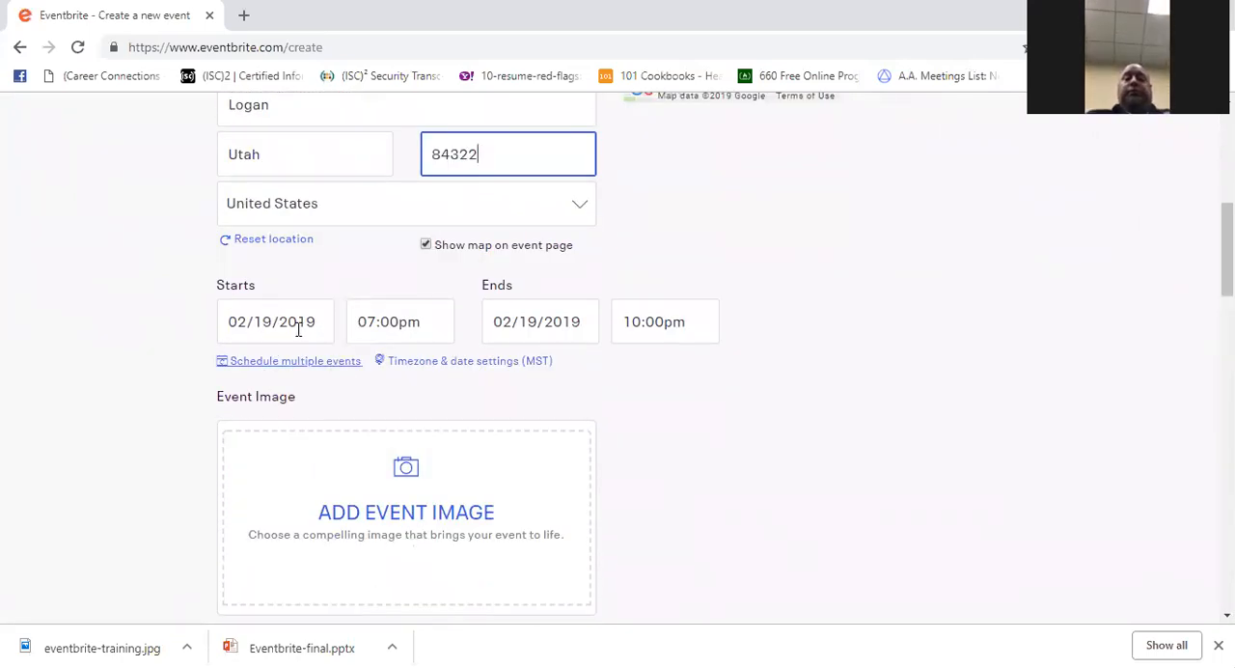
pyautogui.click(293, 323)
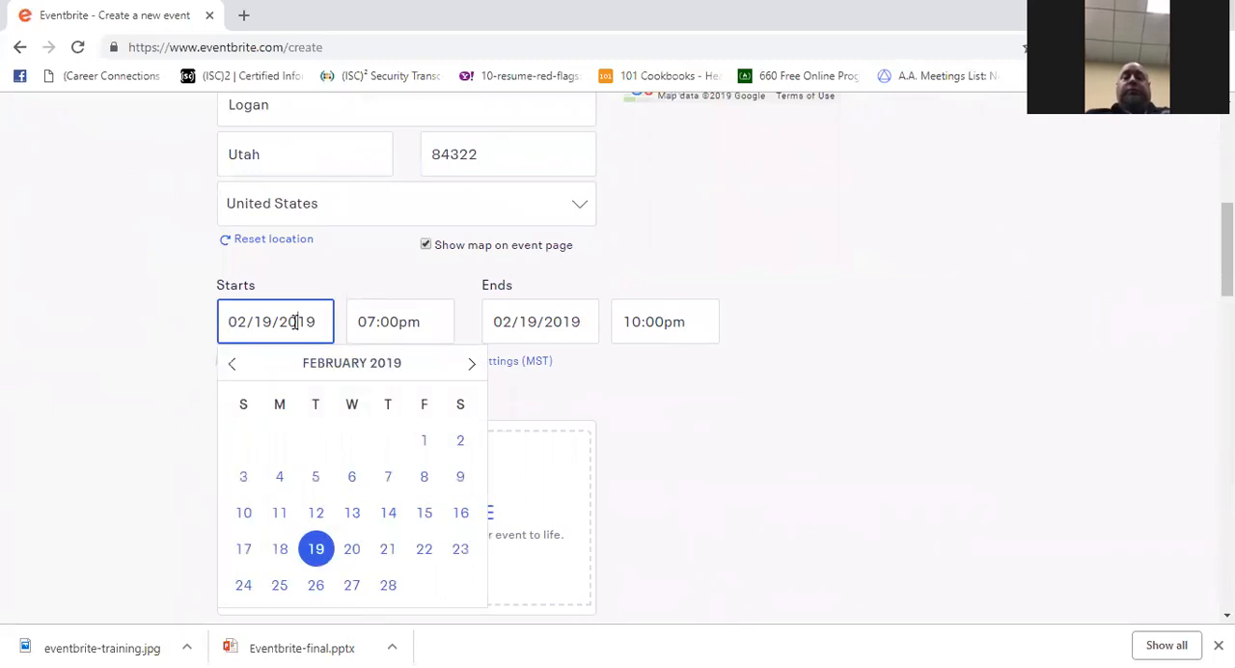
pyautogui.click(359, 550)
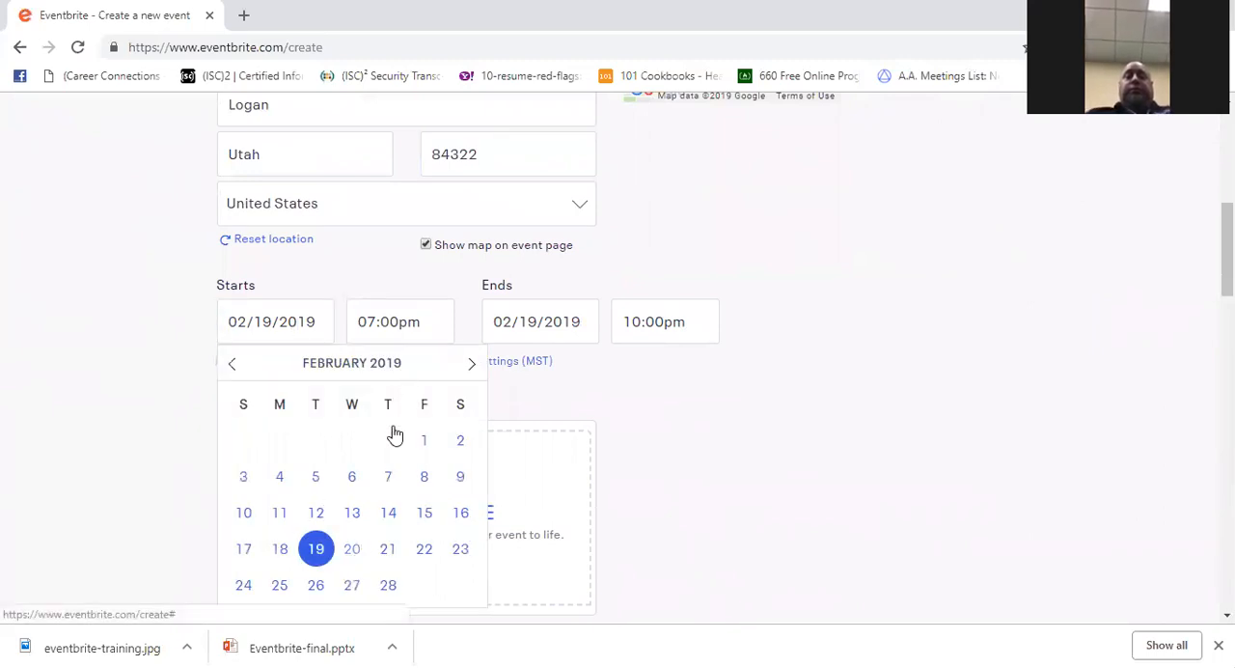
pyautogui.click(362, 550)
pyautogui.click(371, 321)
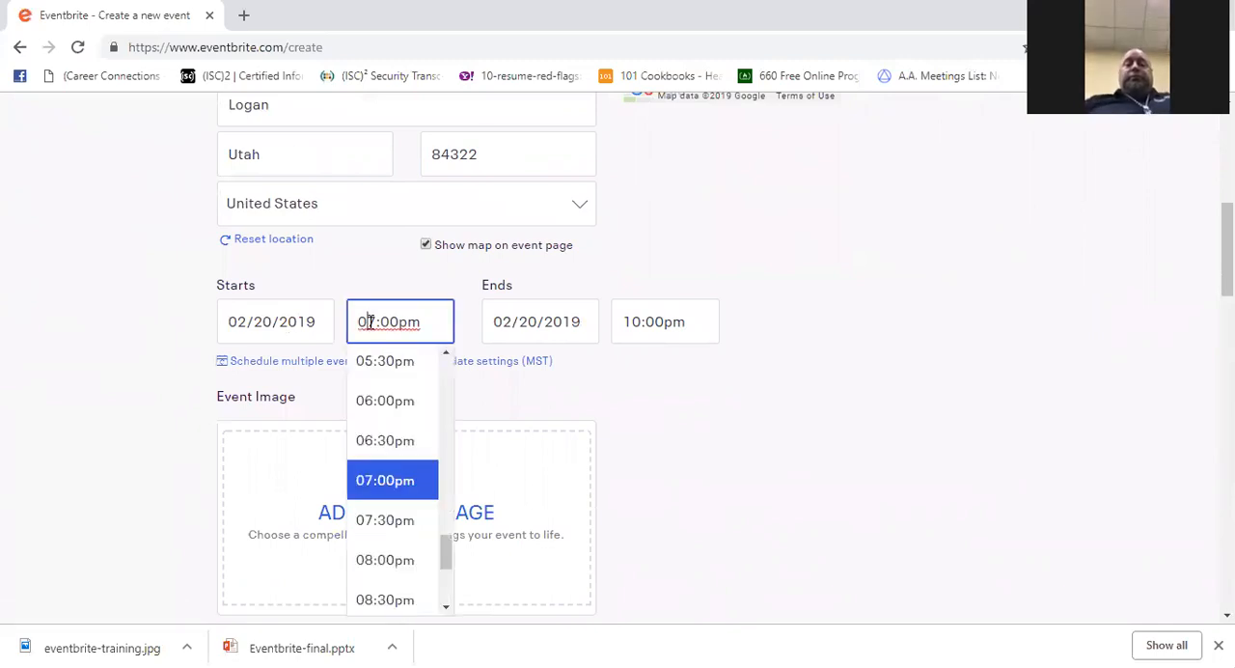
pyautogui.scroll(-1, 383, 427)
pyautogui.scroll(1, 384, 423)
pyautogui.scroll(4, 383, 424)
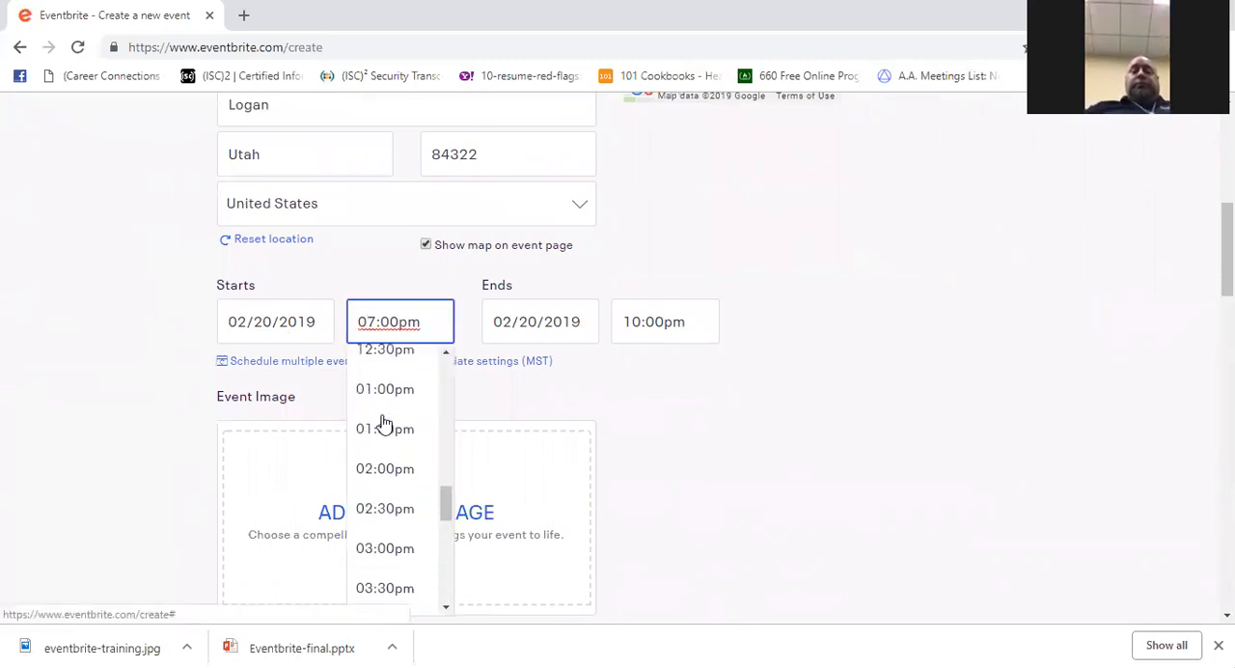
pyautogui.click(388, 434)
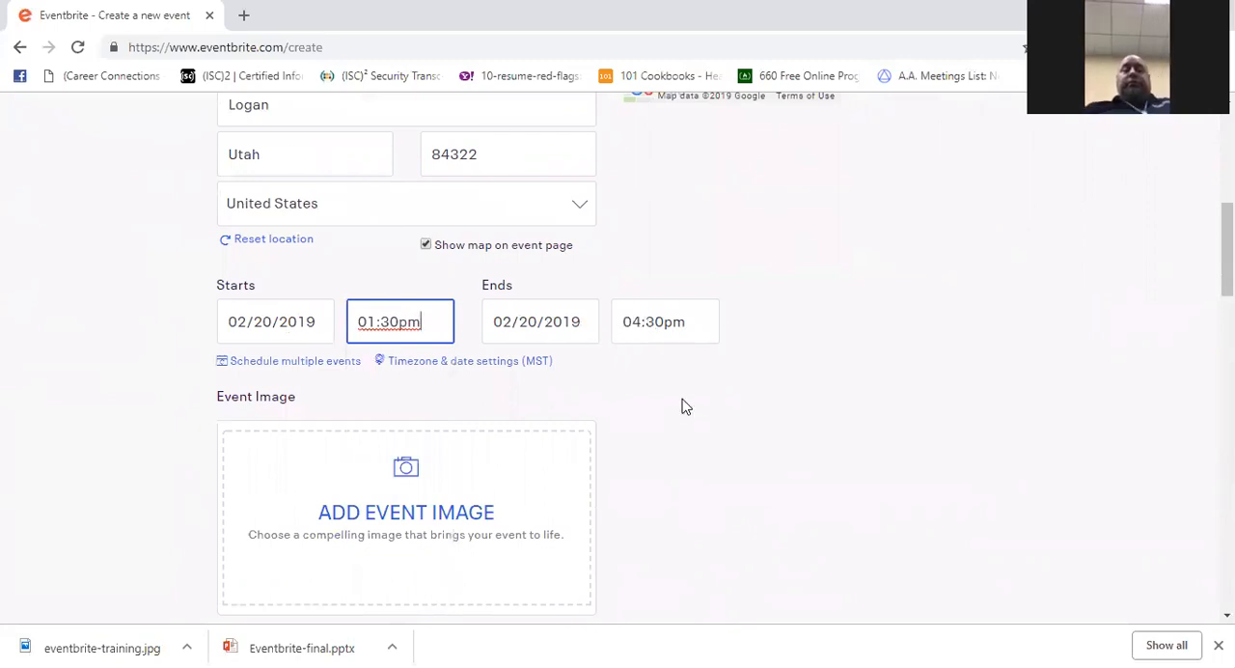
# - Review the options for scheduling multiple event dates and cancel without adding any
pyautogui.click(335, 372)
pyautogui.scroll(-1, 405, 380)
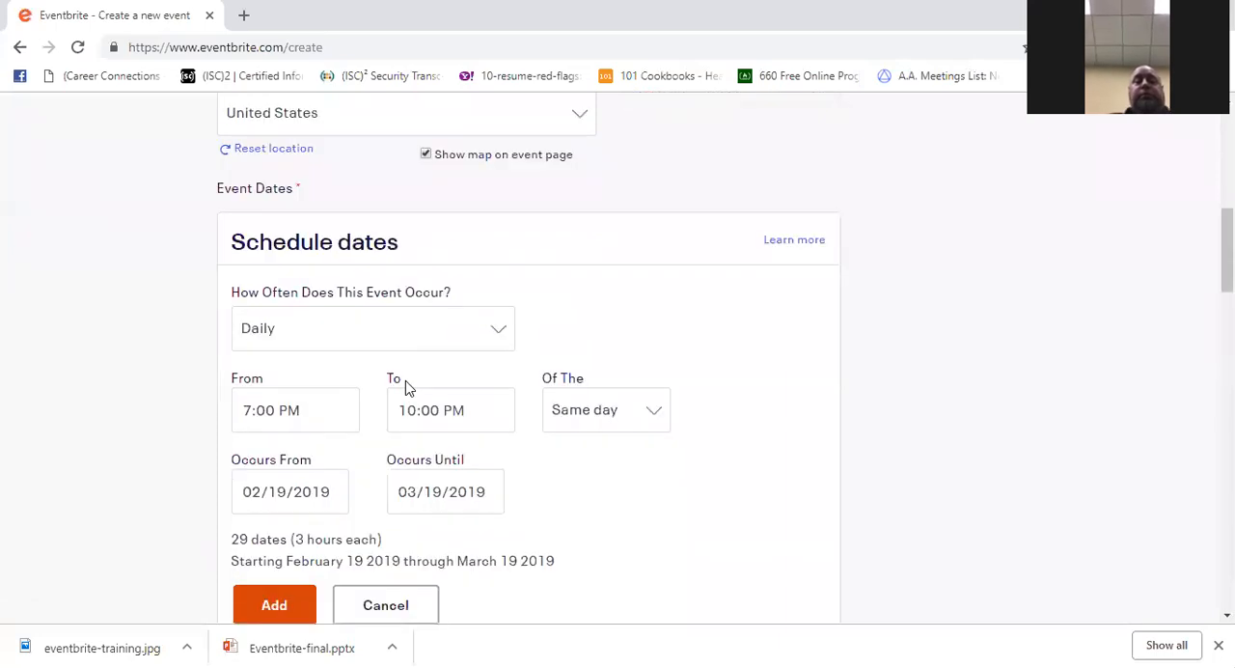
pyautogui.scroll(-1, 405, 380)
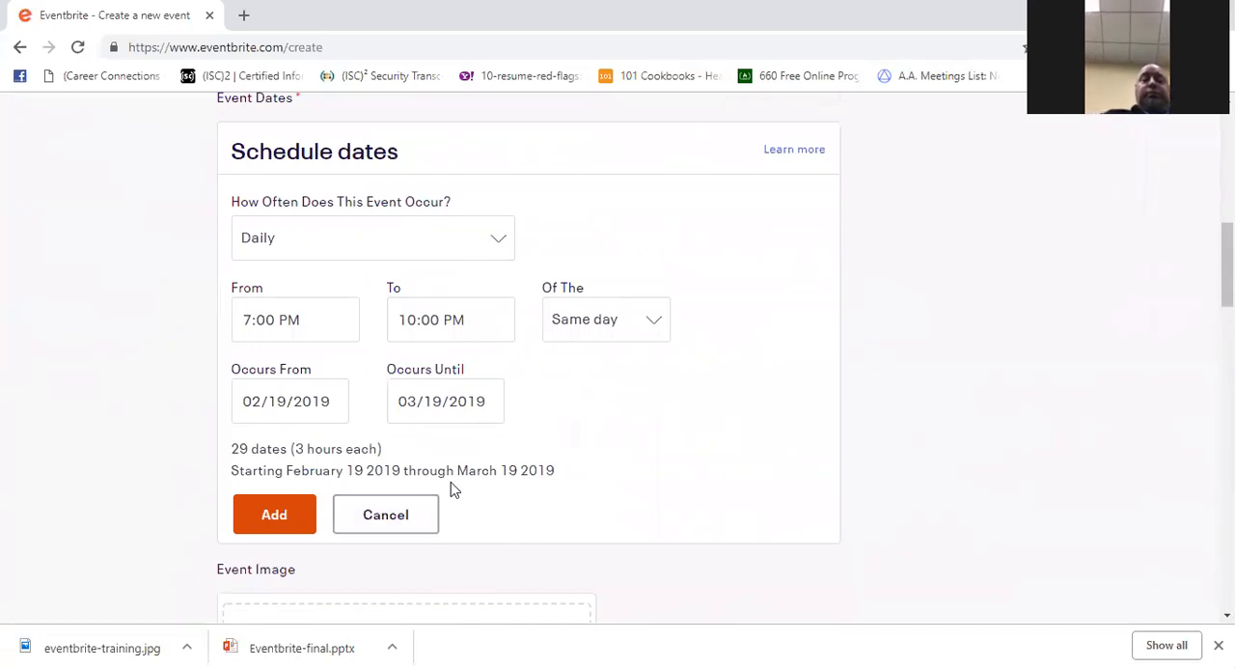
pyautogui.click(414, 521)
# - Add the eventbrite-training JPG file from the Desktop as the event image
pyautogui.scroll(-1, 411, 420)
pyautogui.scroll(-2, 411, 419)
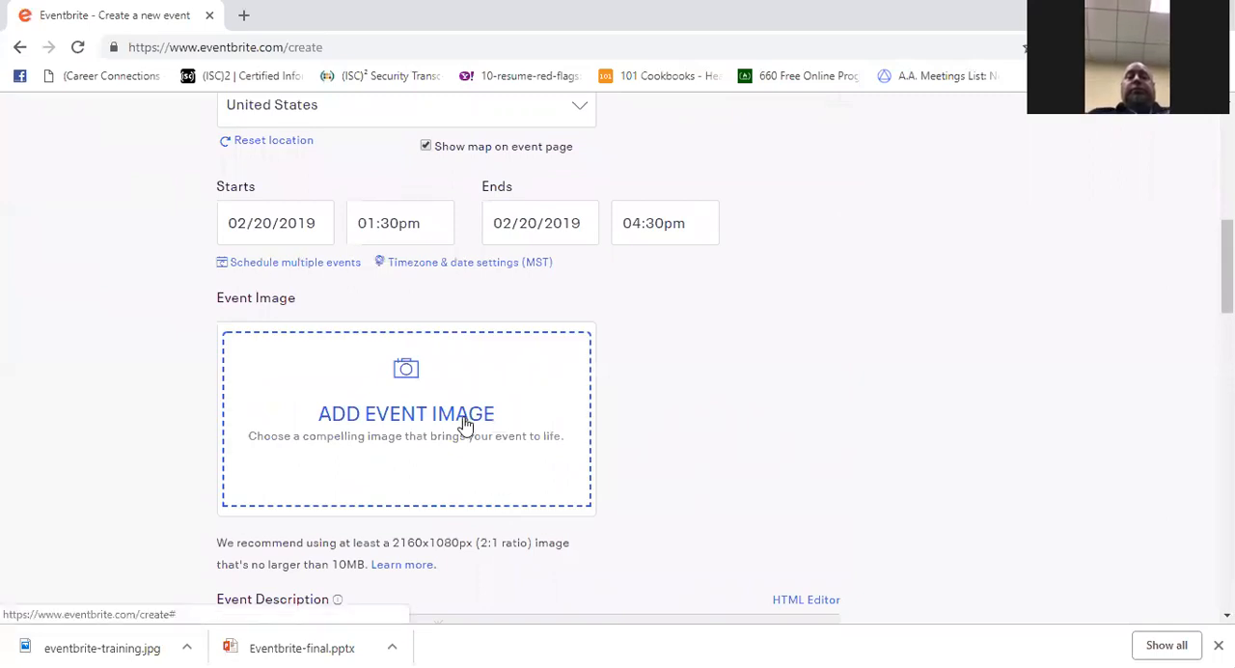
pyautogui.click(407, 415)
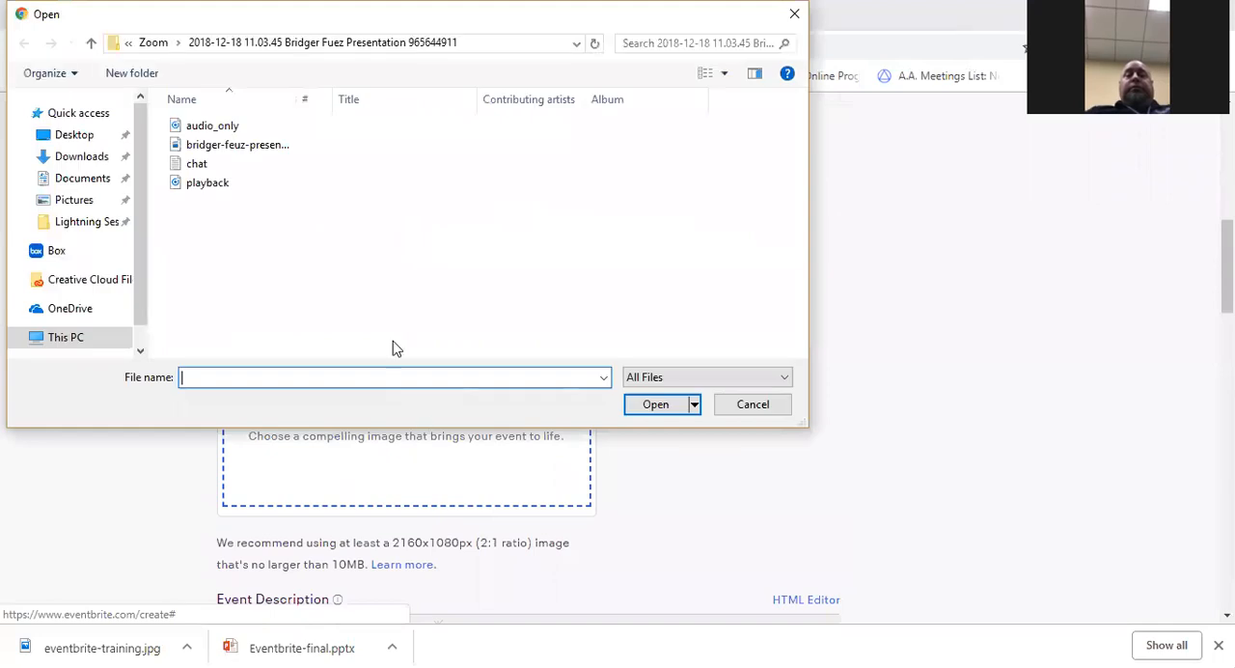
pyautogui.click(77, 135)
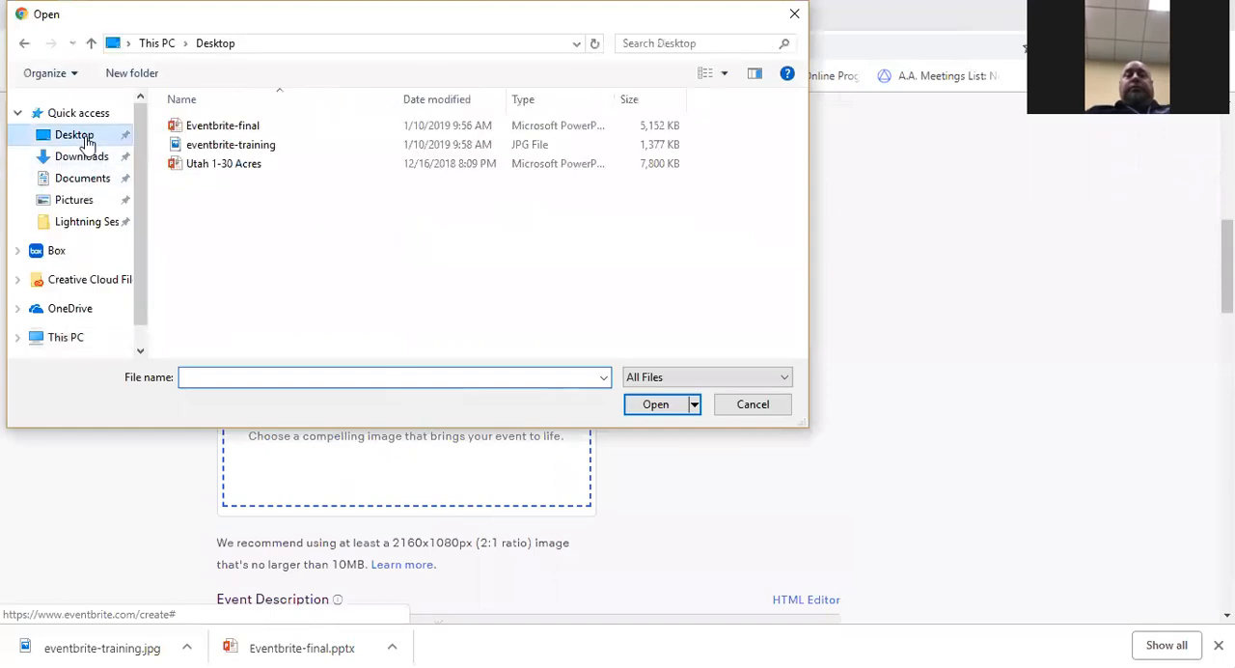
pyautogui.click(255, 144)
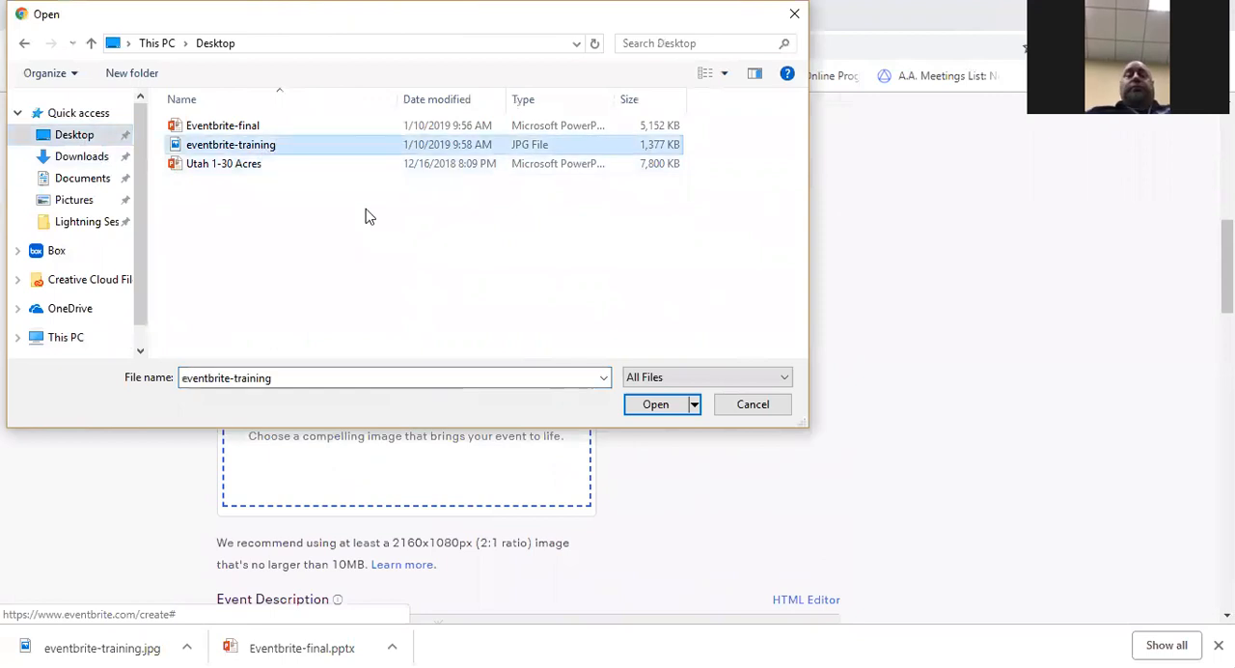
pyautogui.click(666, 406)
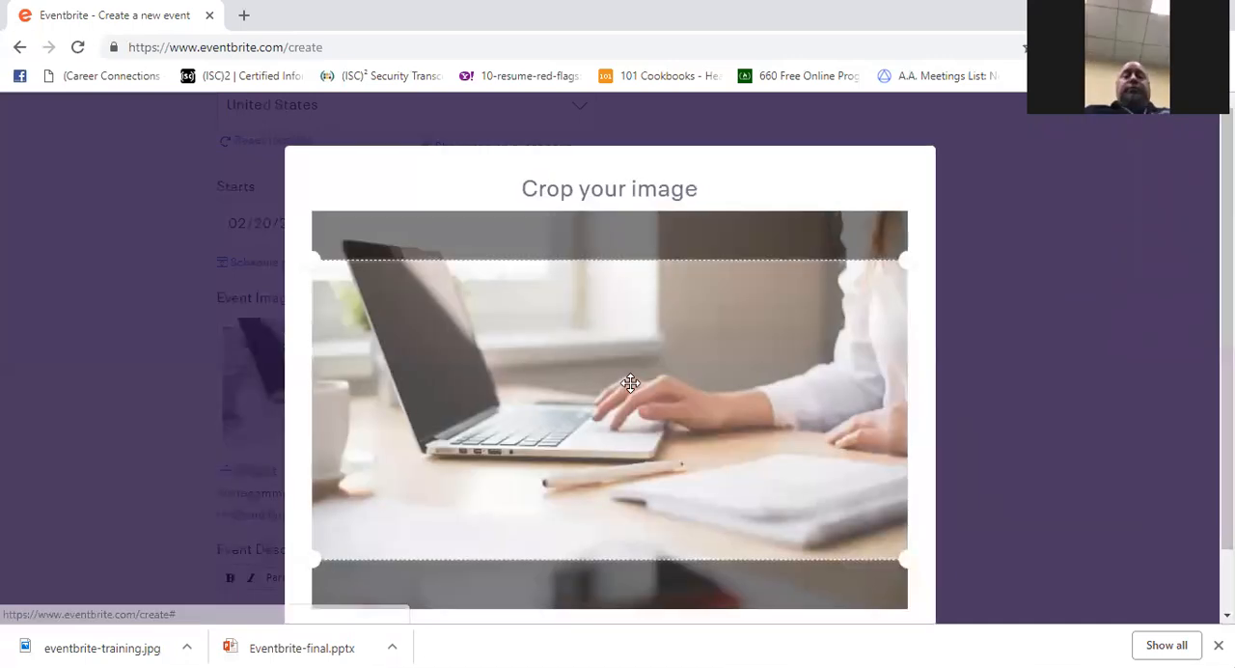
# - Crop the event image with the crop area moved up to the image's upper edge
pyautogui.scroll(-1, 598, 405)
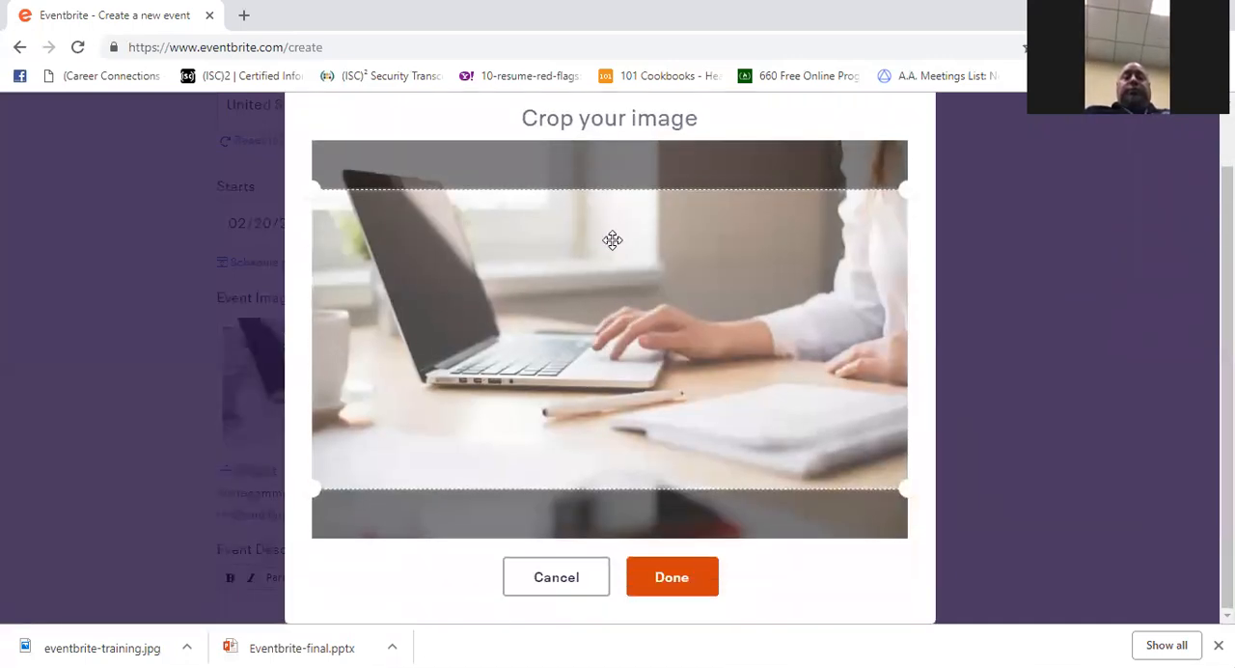
pyautogui.moveTo(612, 287); pyautogui.dragTo(621, 170)
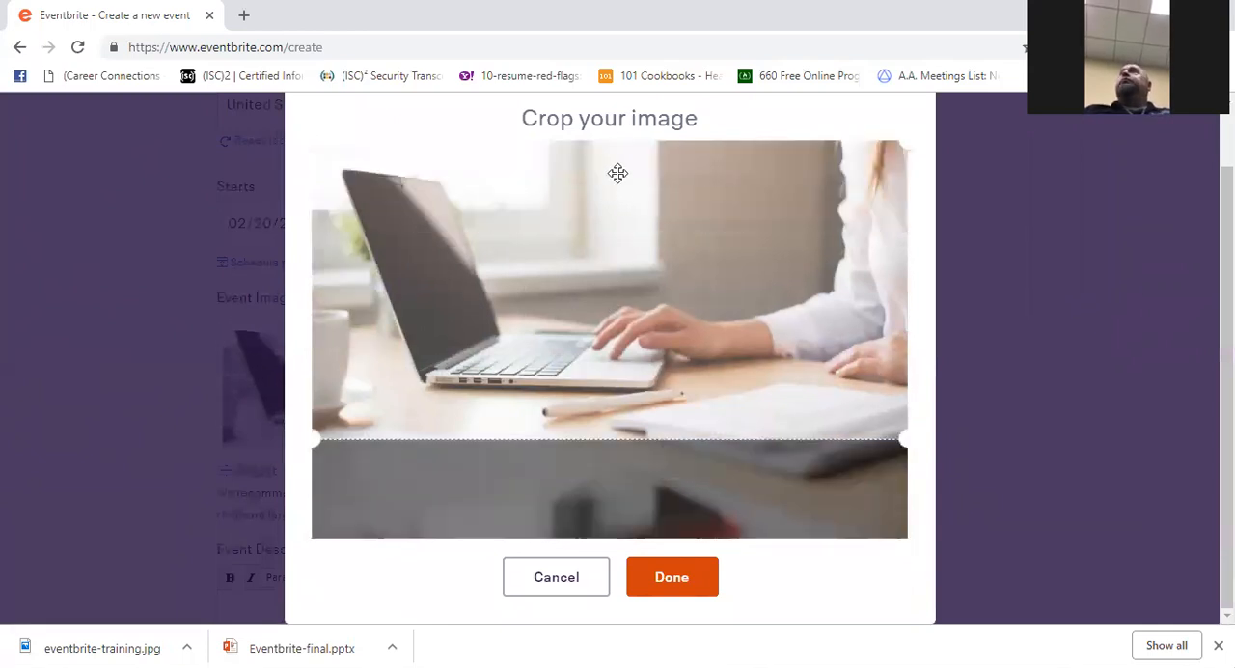
pyautogui.click(673, 577)
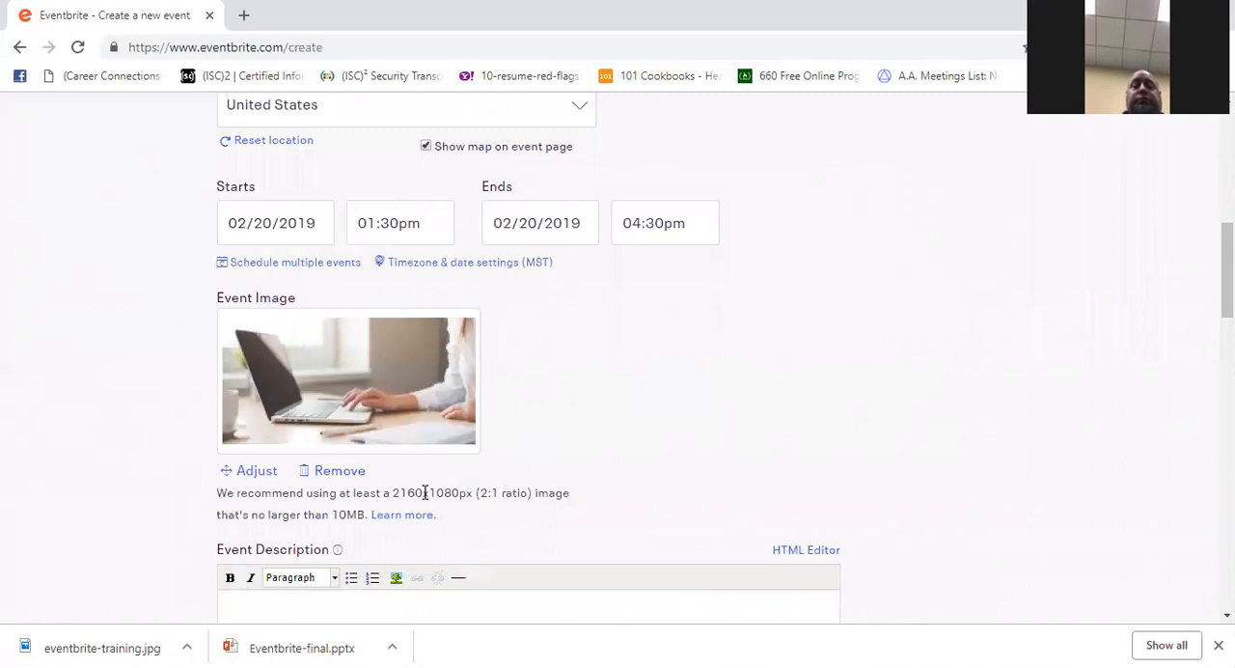
# - Write the event description with the lines "Parking" and "URL to more information"
pyautogui.scroll(-1, 435, 501)
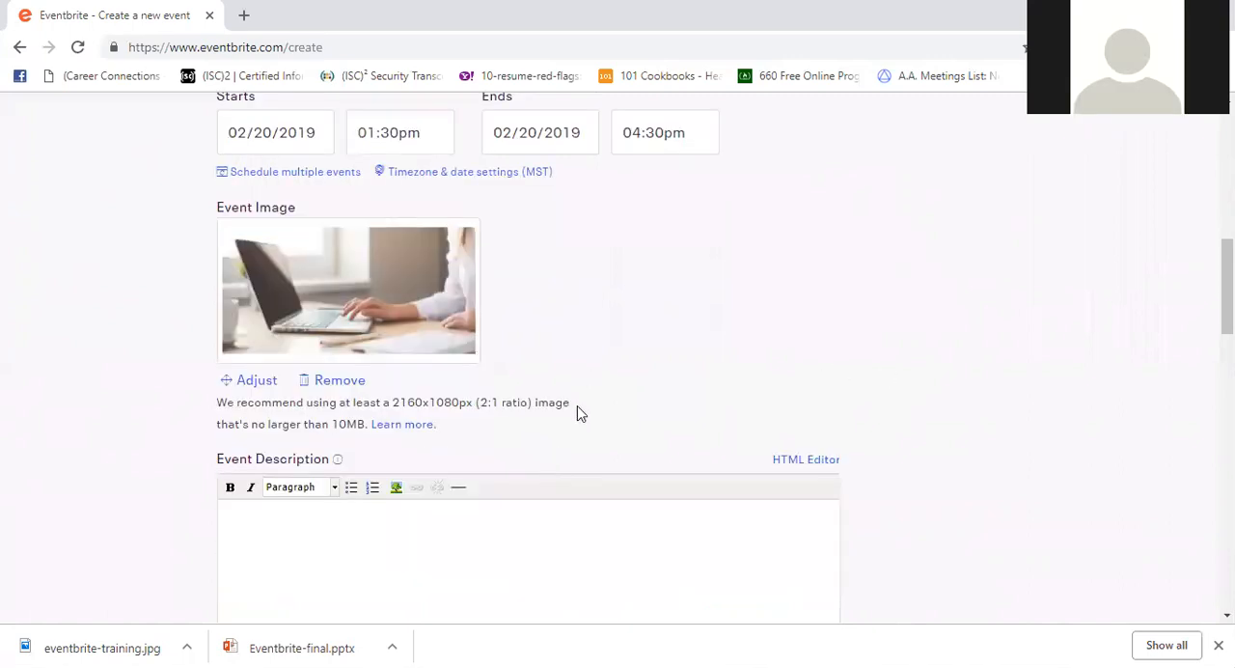
pyautogui.scroll(-2, 579, 405)
pyautogui.scroll(1, 453, 241)
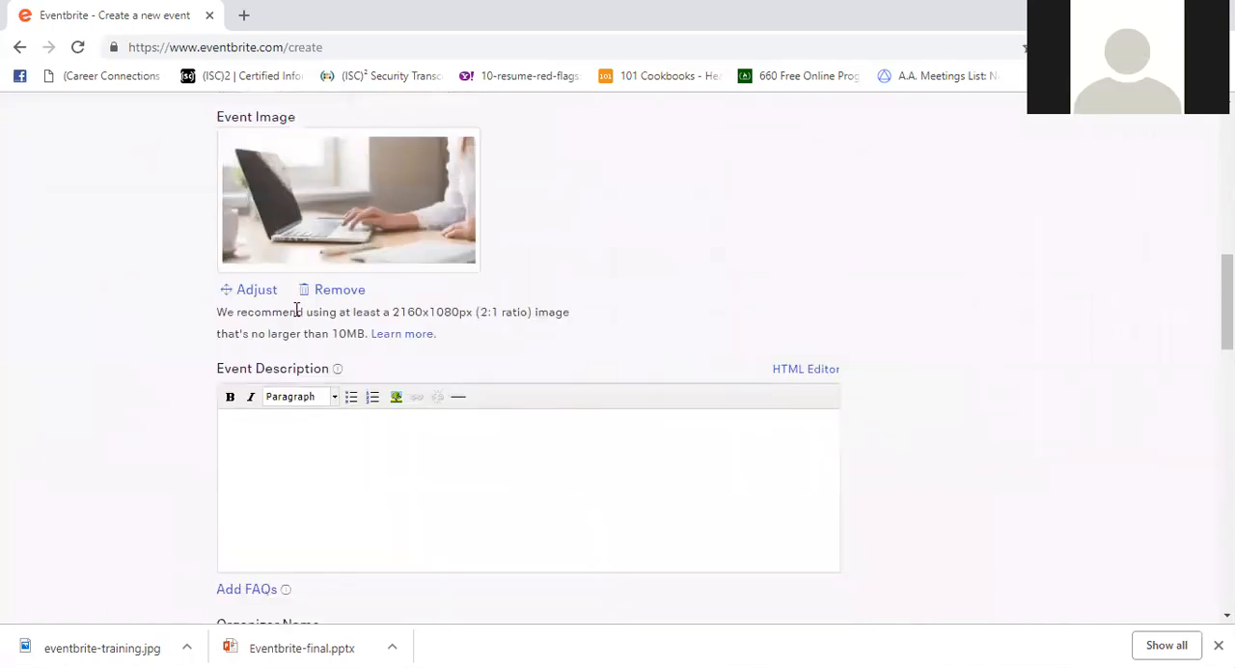
pyautogui.click(321, 444)
pyautogui.write('Parking')
pyautogui.write('URL')
pyautogui.write('more information')
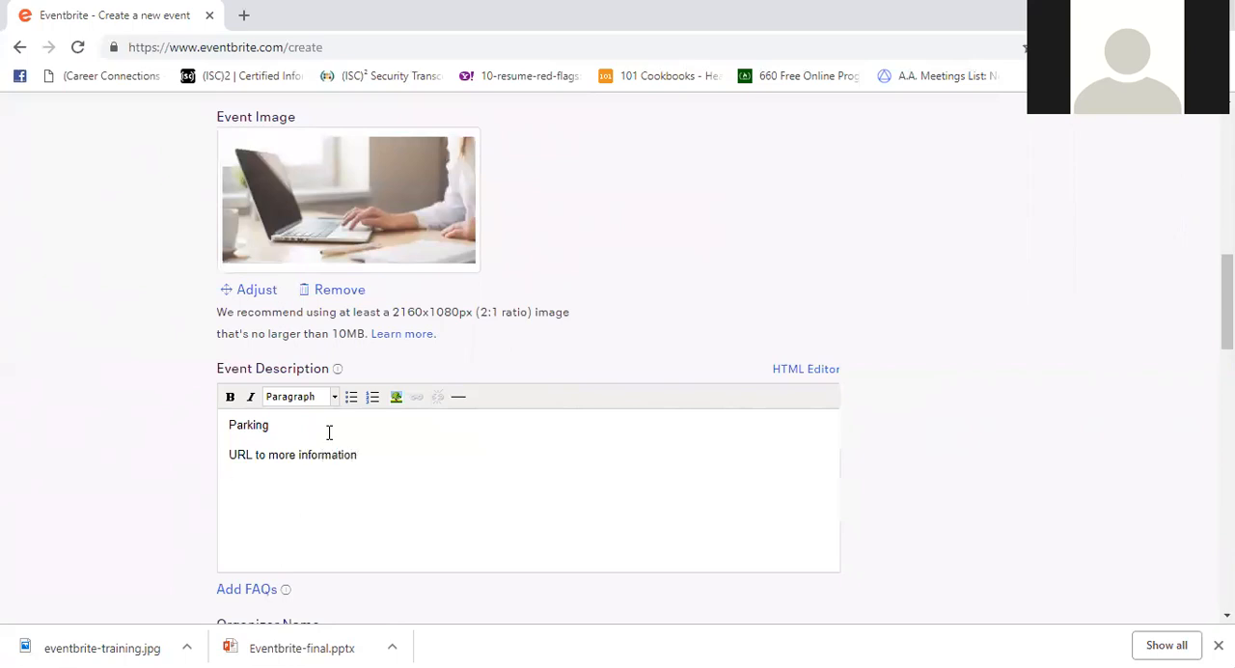
pyautogui.write('Item')
pyautogui.write('s to bring ')
pyautogui.write('Contact')
pyautogui.write(' pero')
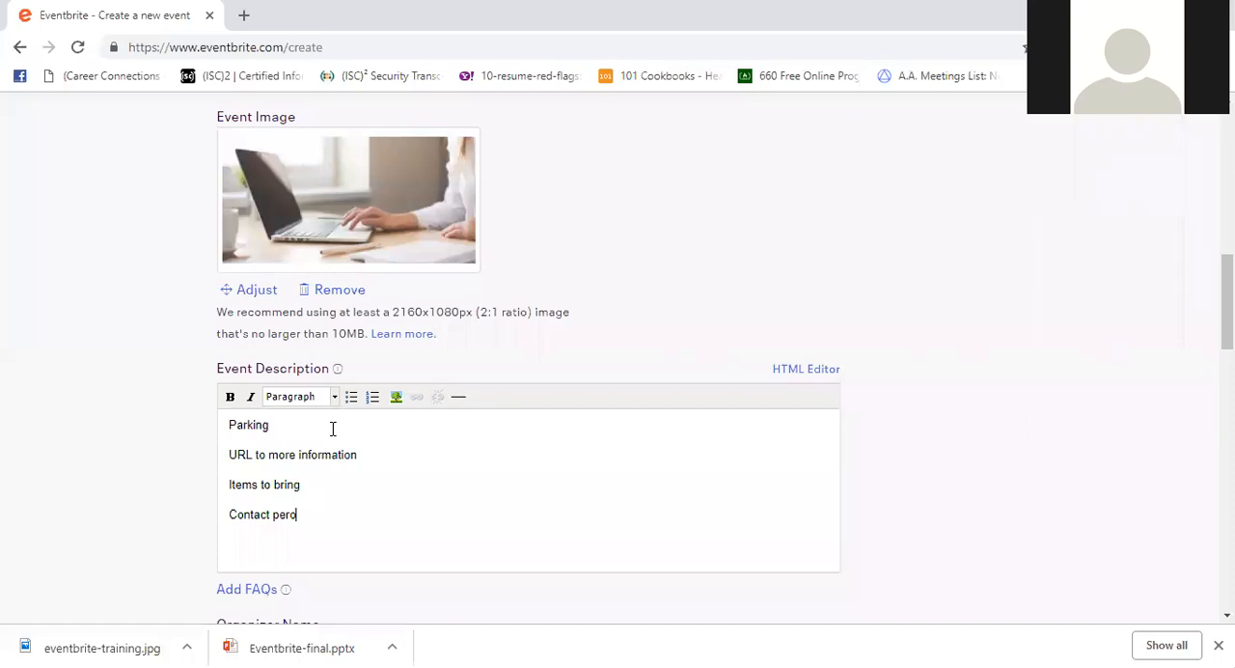
pyautogui.write('on')
# - Add the lines "Items to bring" and "Contact person:" to the event description below the URL line
pyautogui.click(345, 503)
pyautogui.keyDown('shift'); pyautogui.click(230, 512); pyautogui.keyUp('shift')
pyautogui.click(332, 524)
# - Add the FAQs "What can I bring into the event?" and "How can I contact the organizer with any questions?" to the event description
pyautogui.scroll(-1, 347, 528)
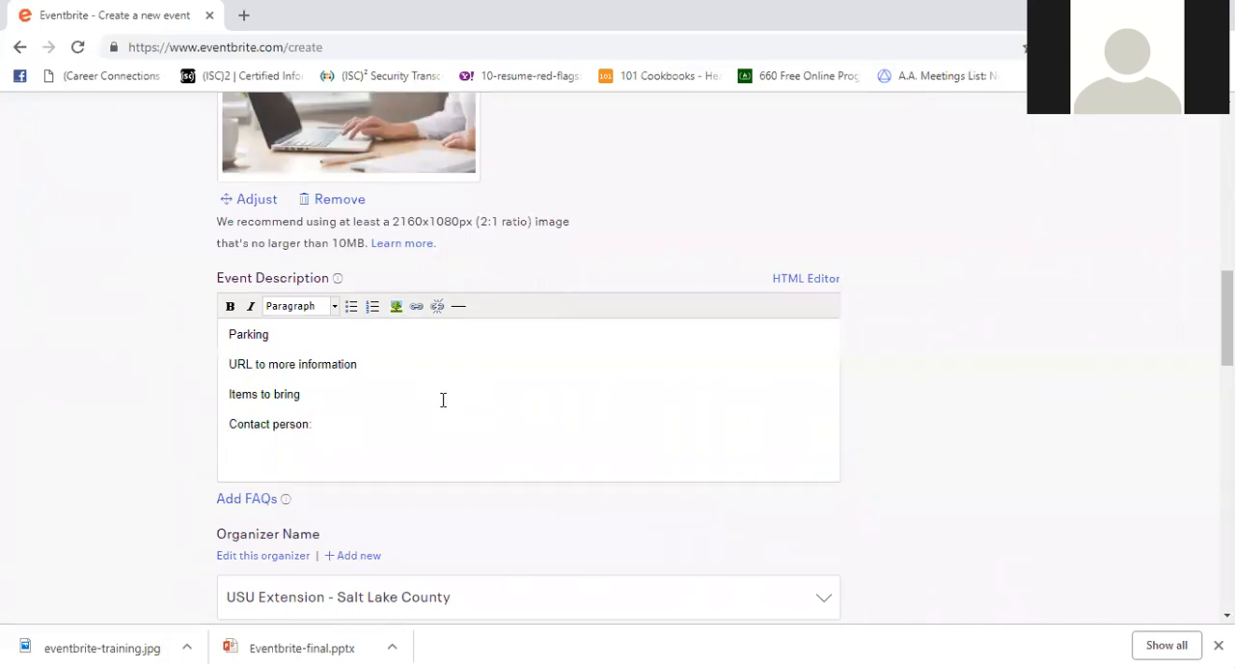
pyautogui.scroll(-1, 443, 399)
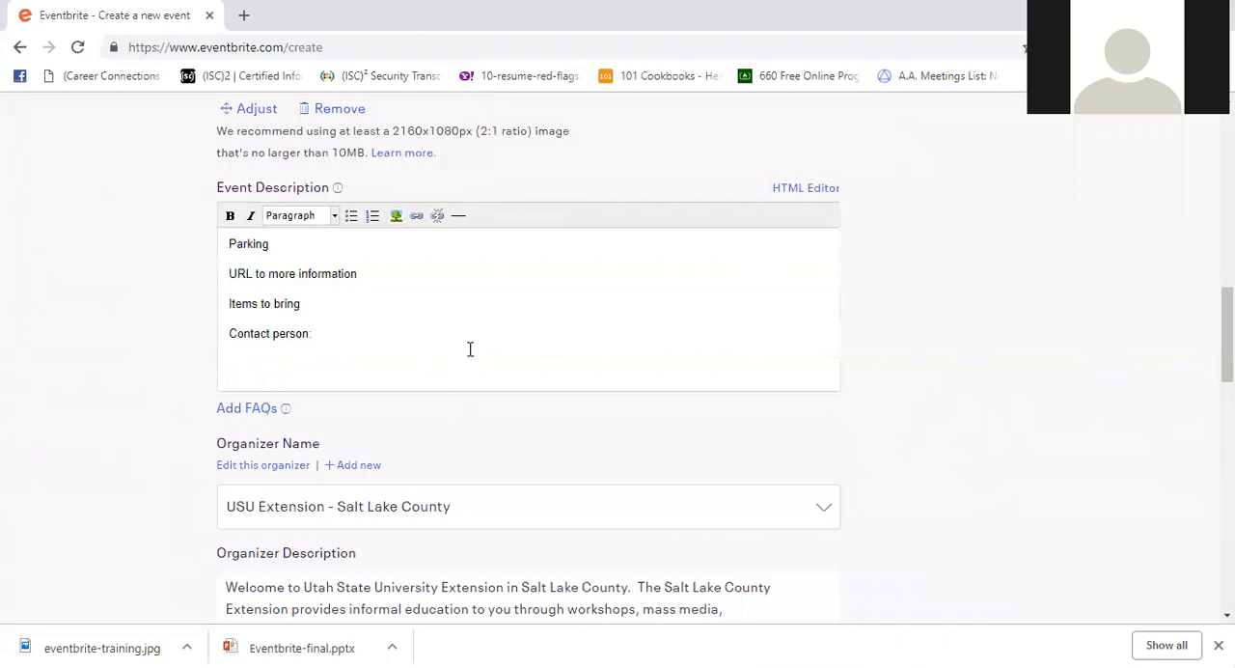
pyautogui.click(244, 409)
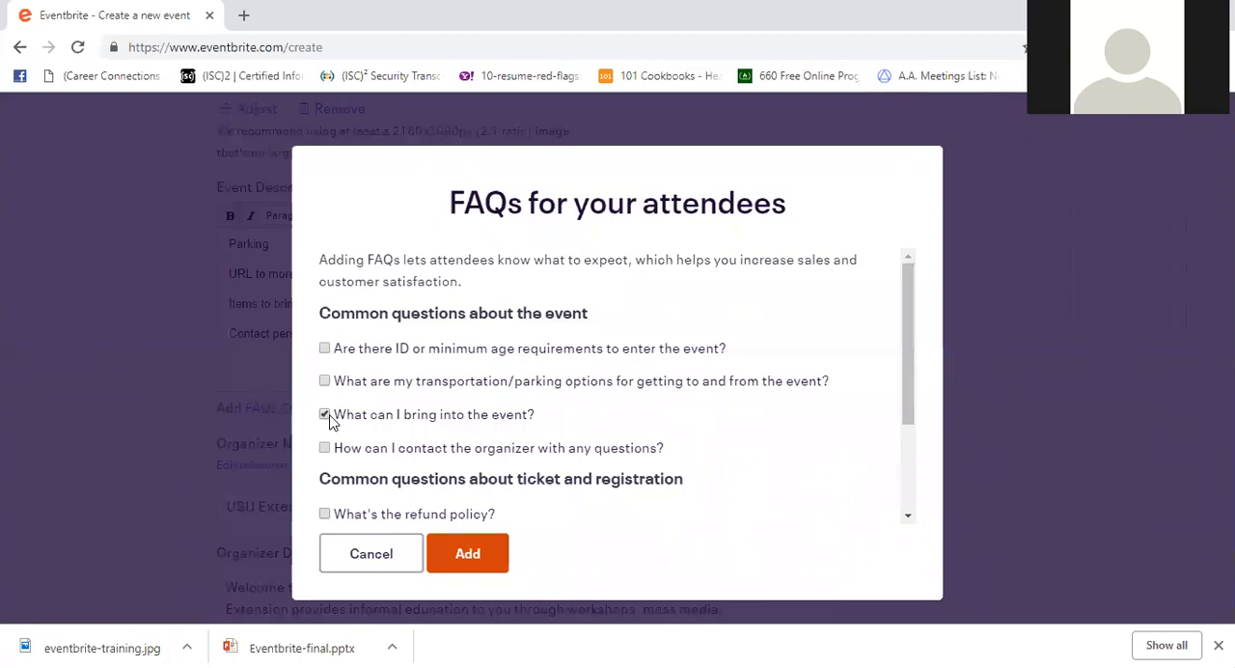
pyautogui.scroll(-1, 327, 420)
pyautogui.click(325, 357)
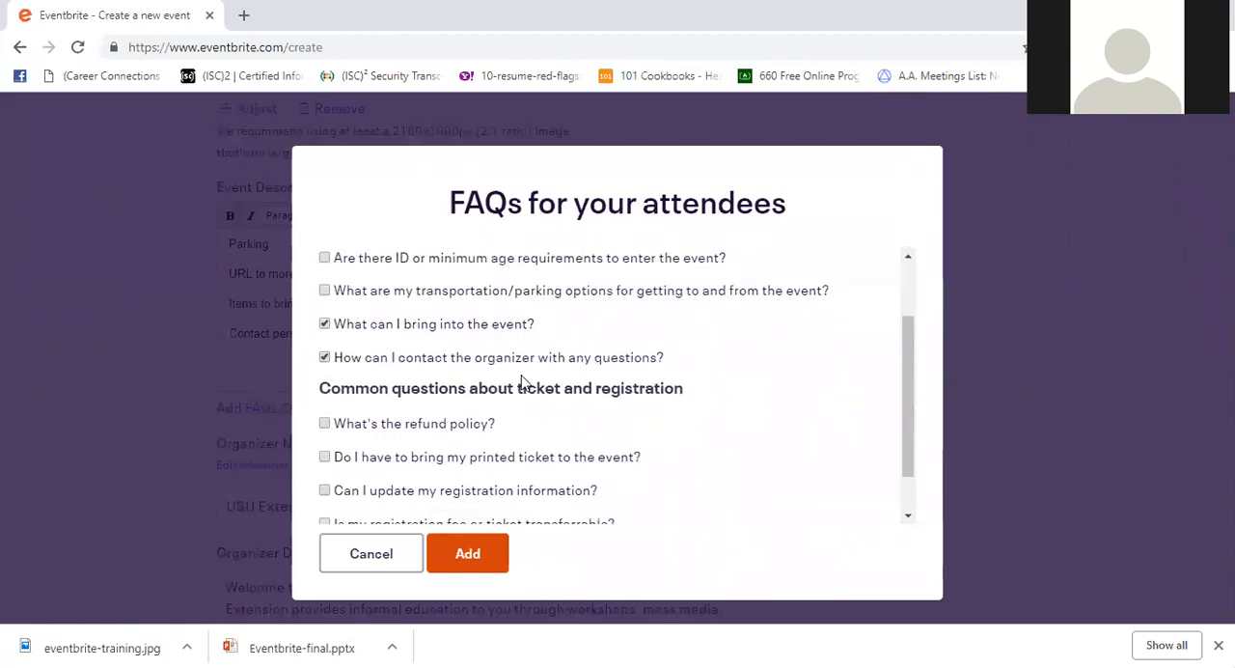
pyautogui.scroll(-1, 595, 393)
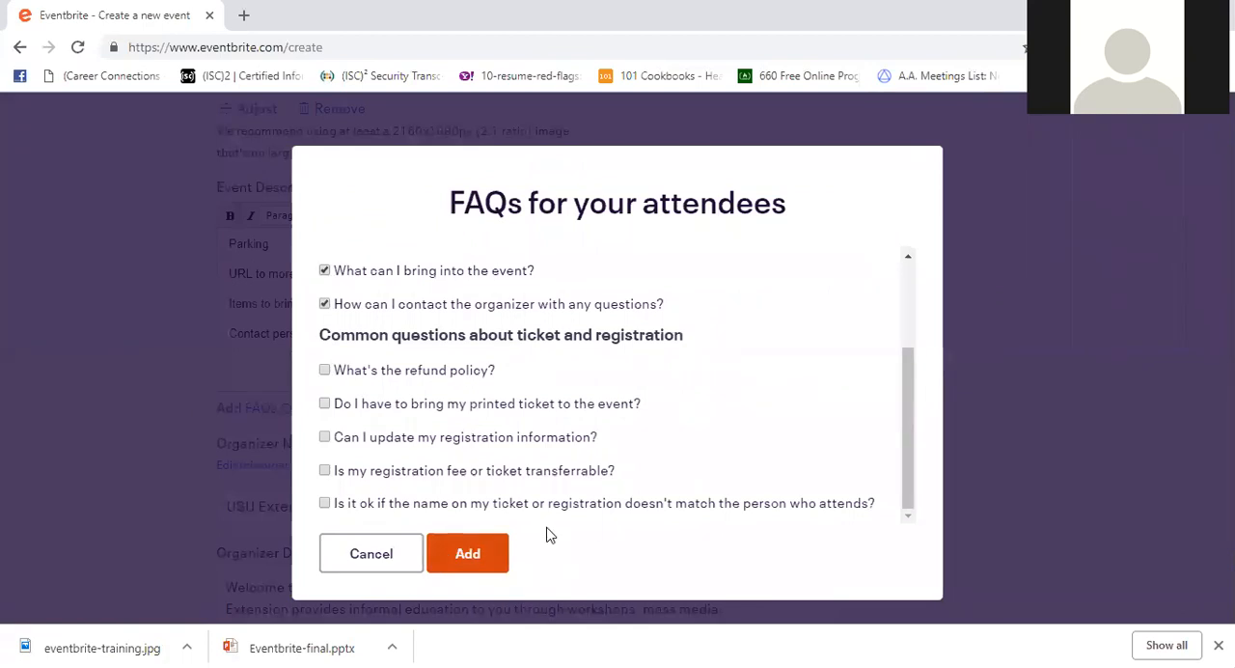
pyautogui.click(500, 561)
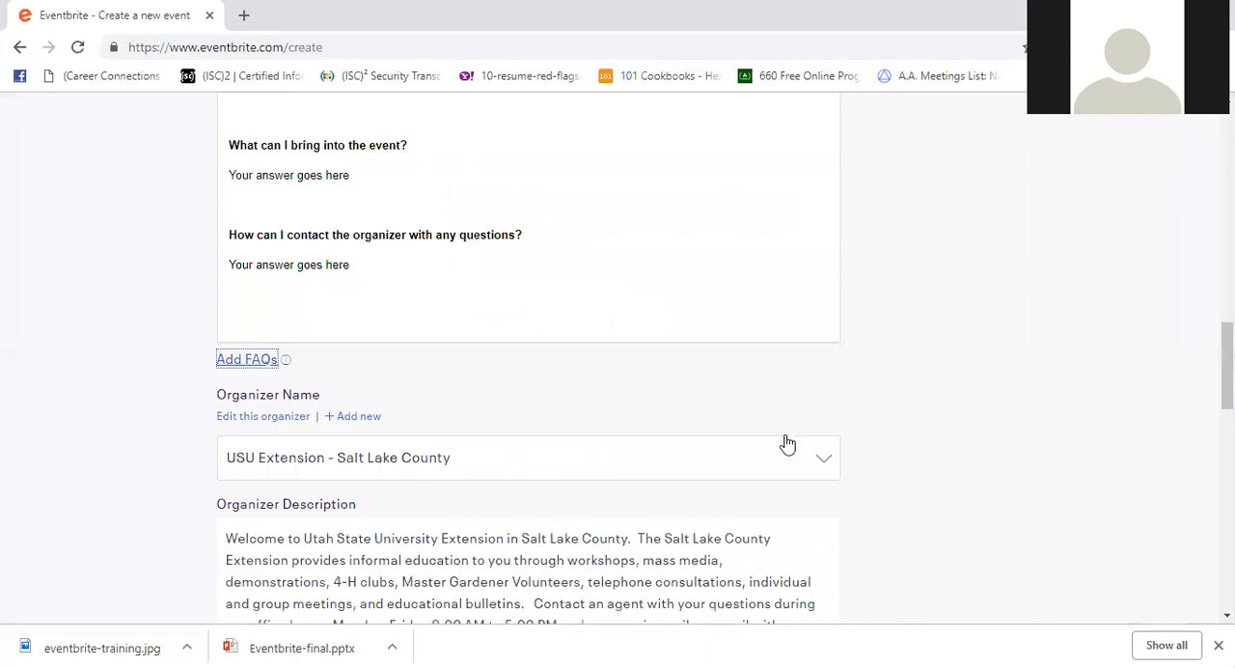
# - Set the organizer to USU Extension - Utah County and look at its Facebook and Twitter links, leaving the link option off
pyautogui.scroll(-2, 762, 386)
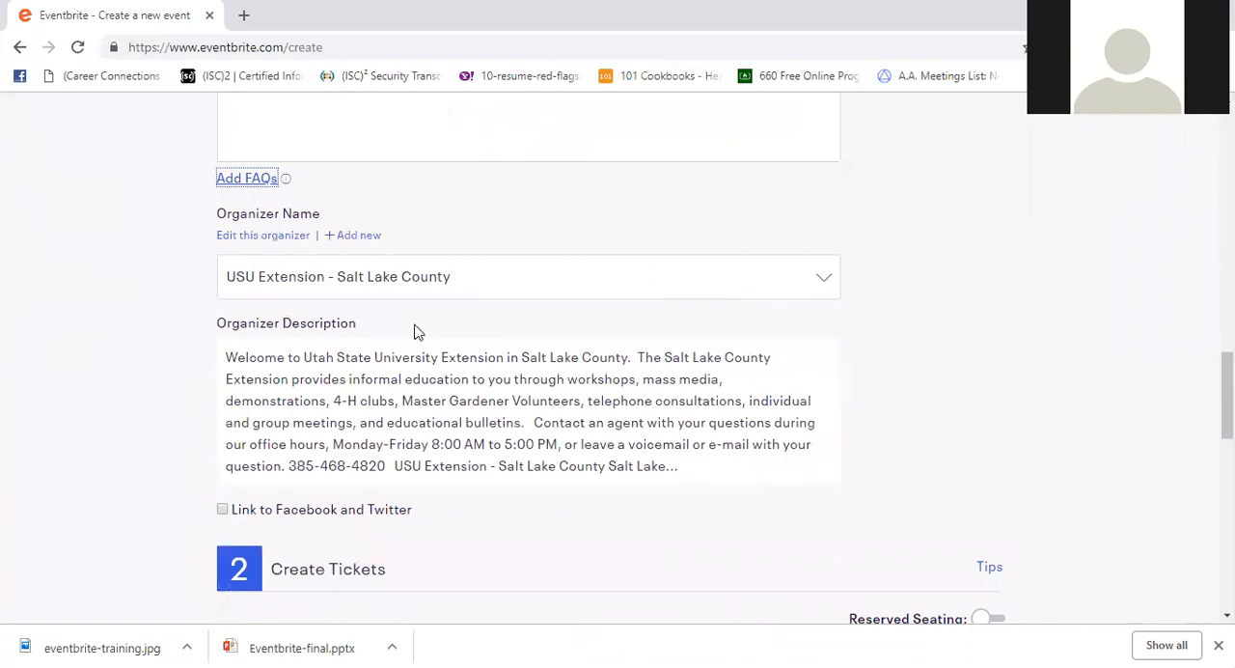
pyautogui.click(816, 282)
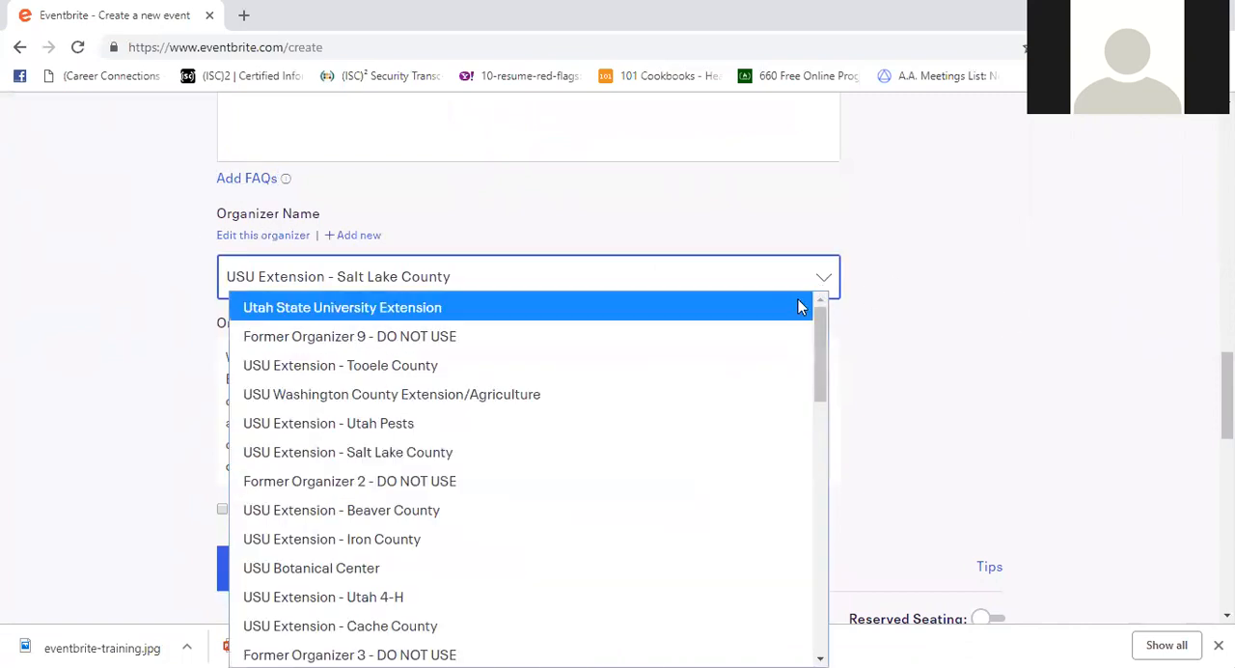
pyautogui.scroll(-4, 716, 411)
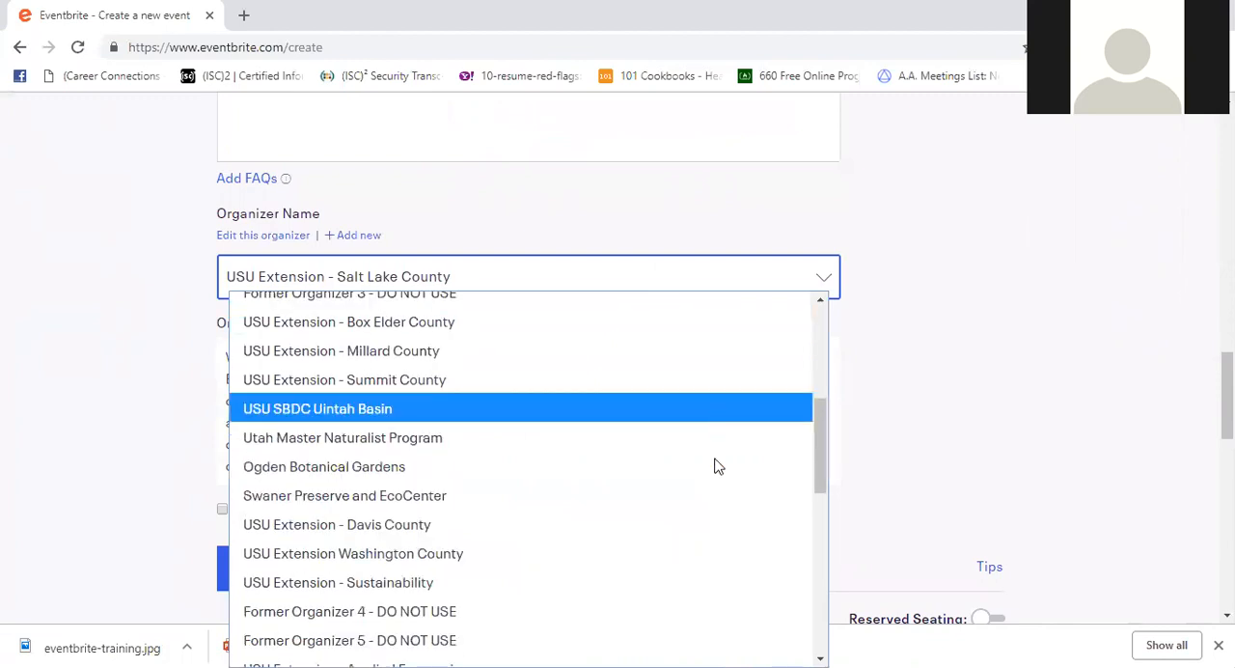
pyautogui.scroll(-2, 697, 487)
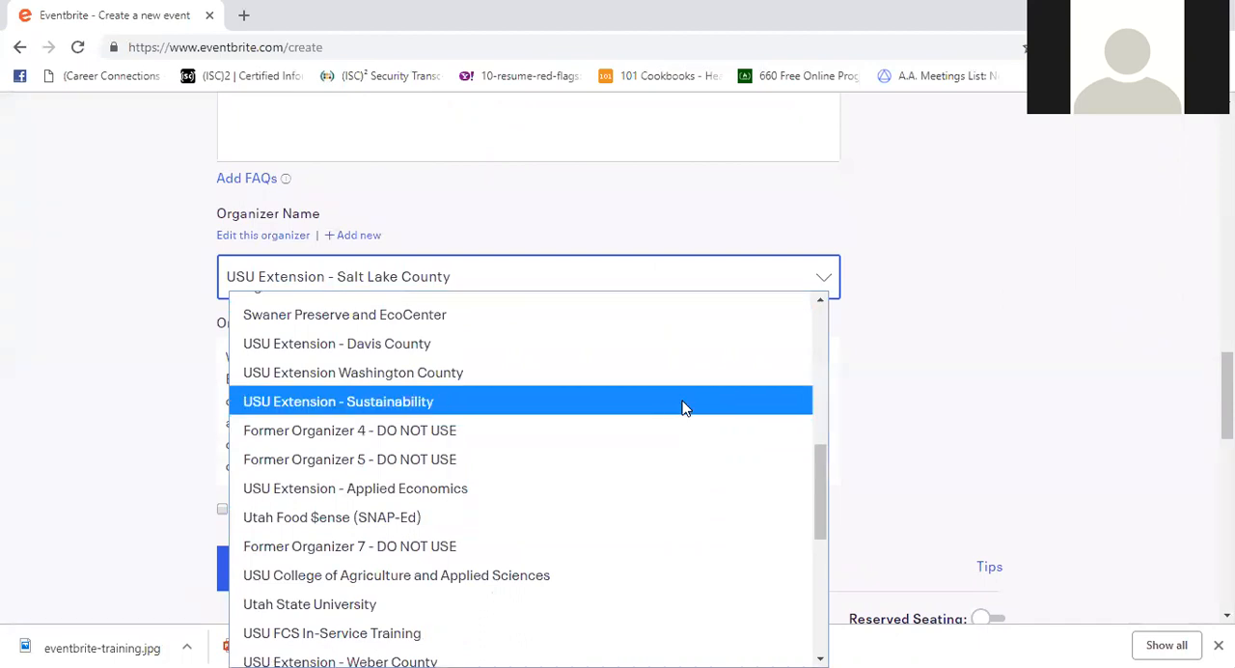
pyautogui.scroll(-2, 675, 405)
pyautogui.scroll(-2, 672, 409)
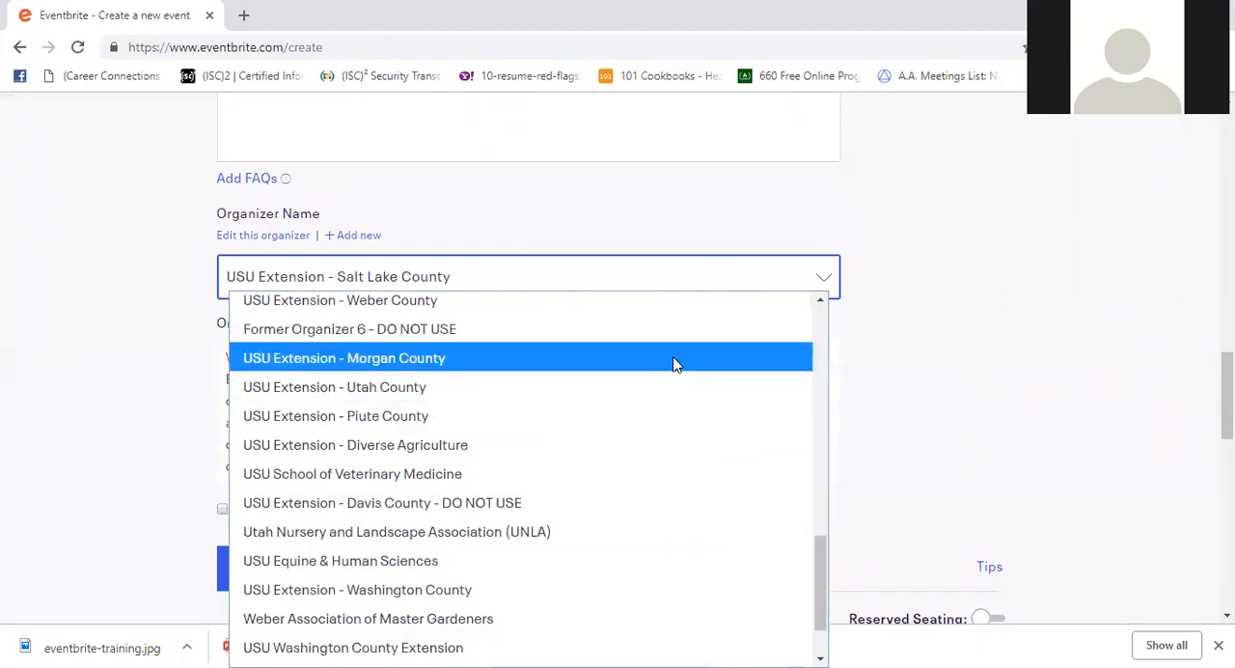
pyautogui.scroll(-1, 675, 483)
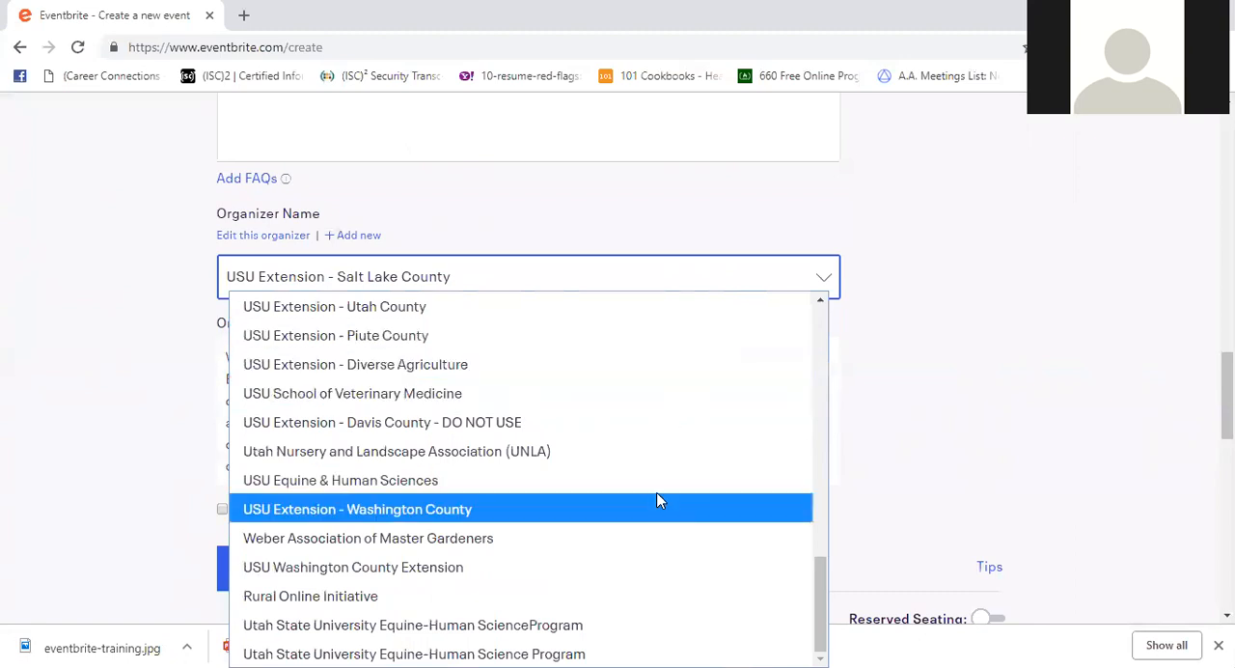
pyautogui.click(514, 310)
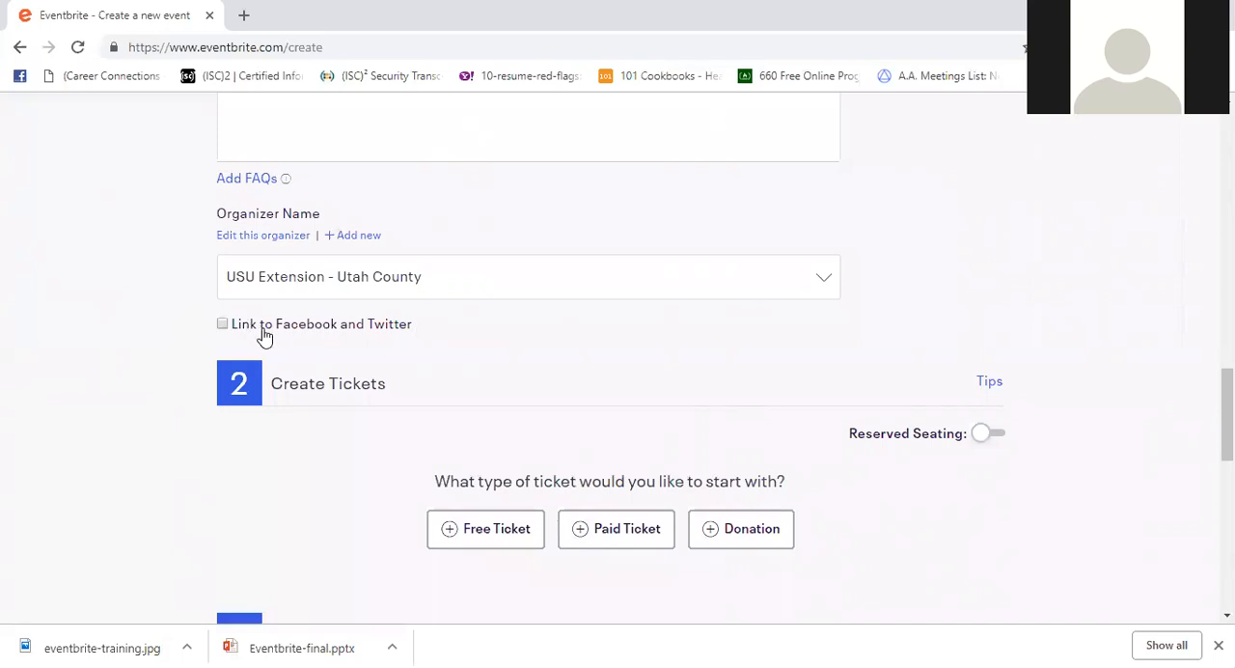
pyautogui.click(222, 326)
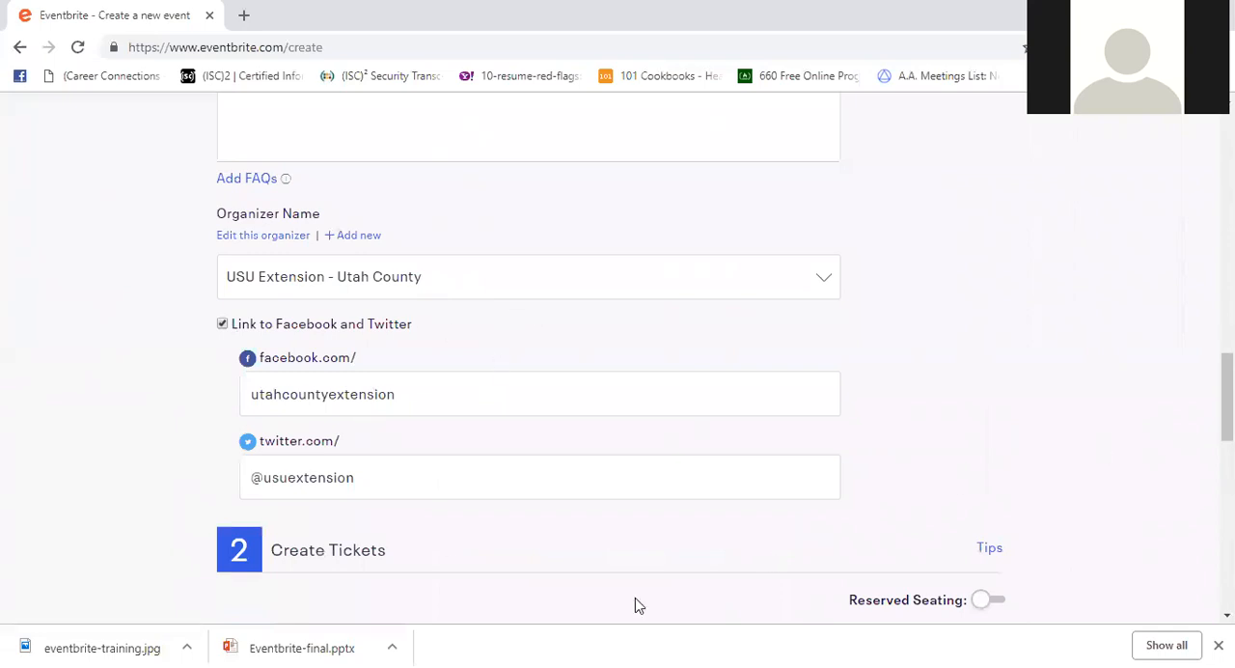
pyautogui.click(223, 325)
# - Create a free ticket named "Early Bird" with 25 available and delete the extra blank free ticket
pyautogui.scroll(-2, 745, 251)
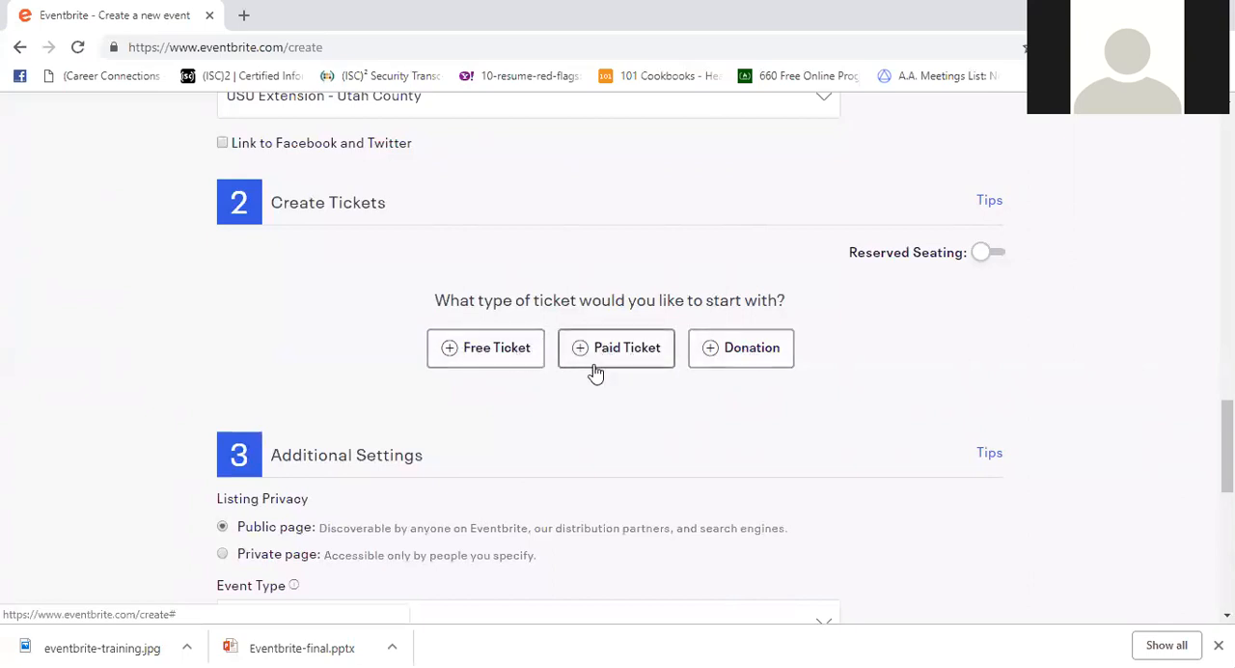
pyautogui.click(499, 353)
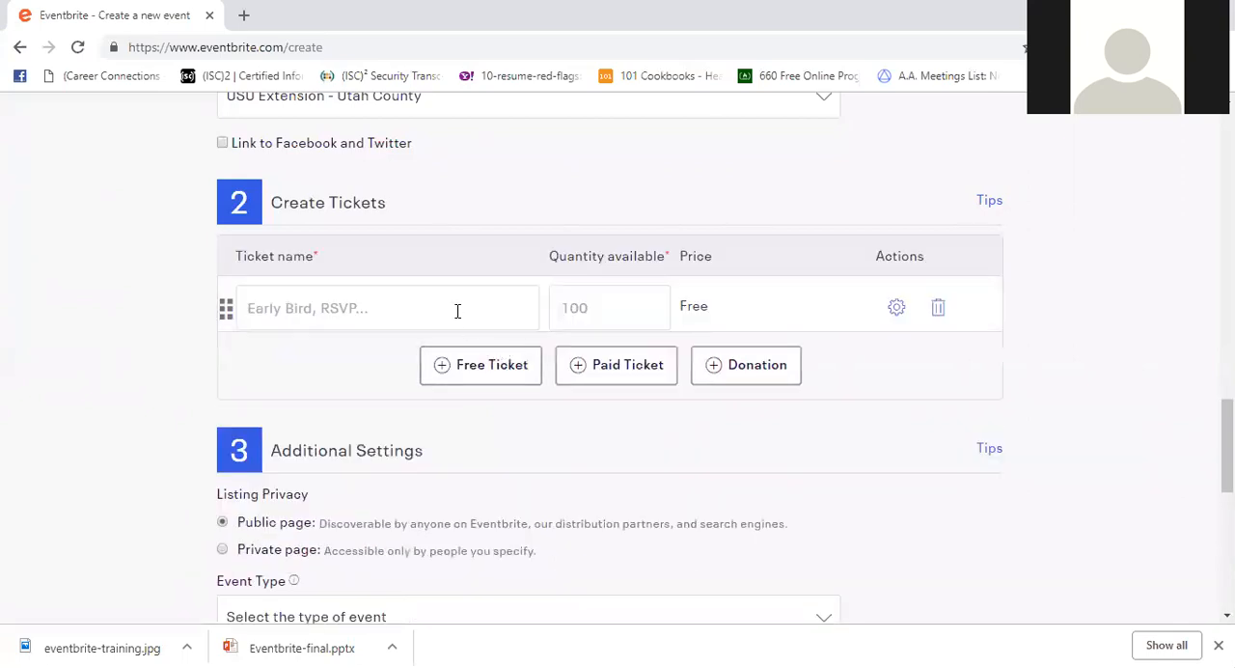
pyautogui.click(458, 309)
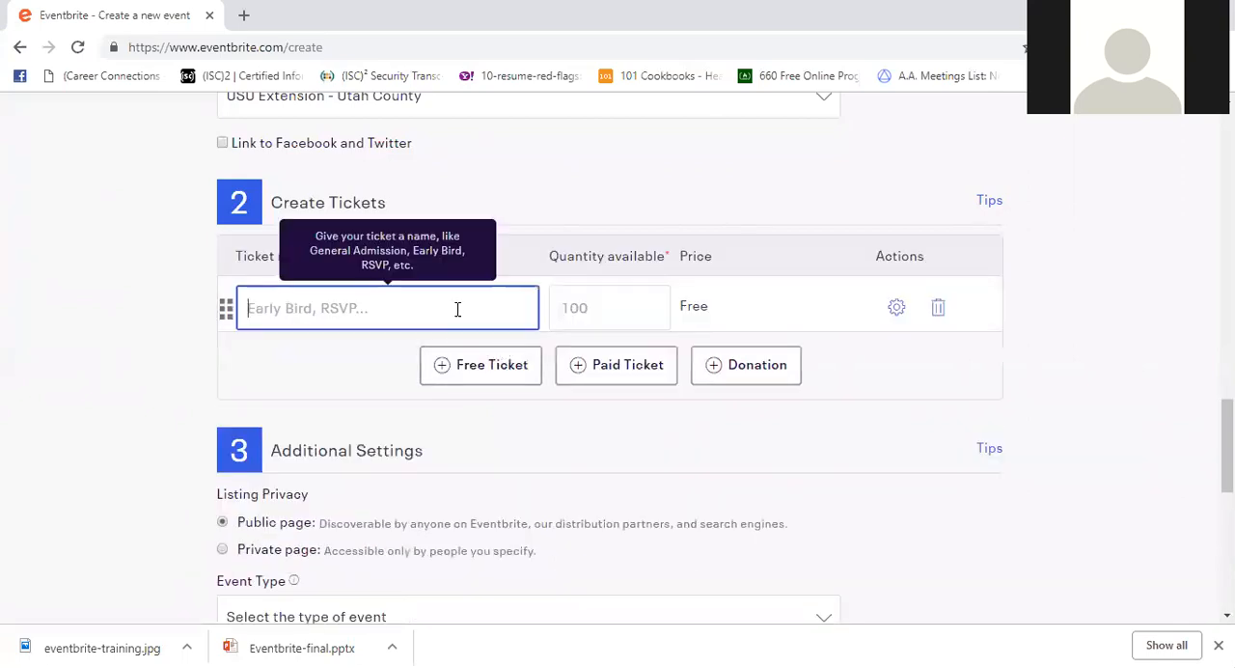
pyautogui.click(432, 362)
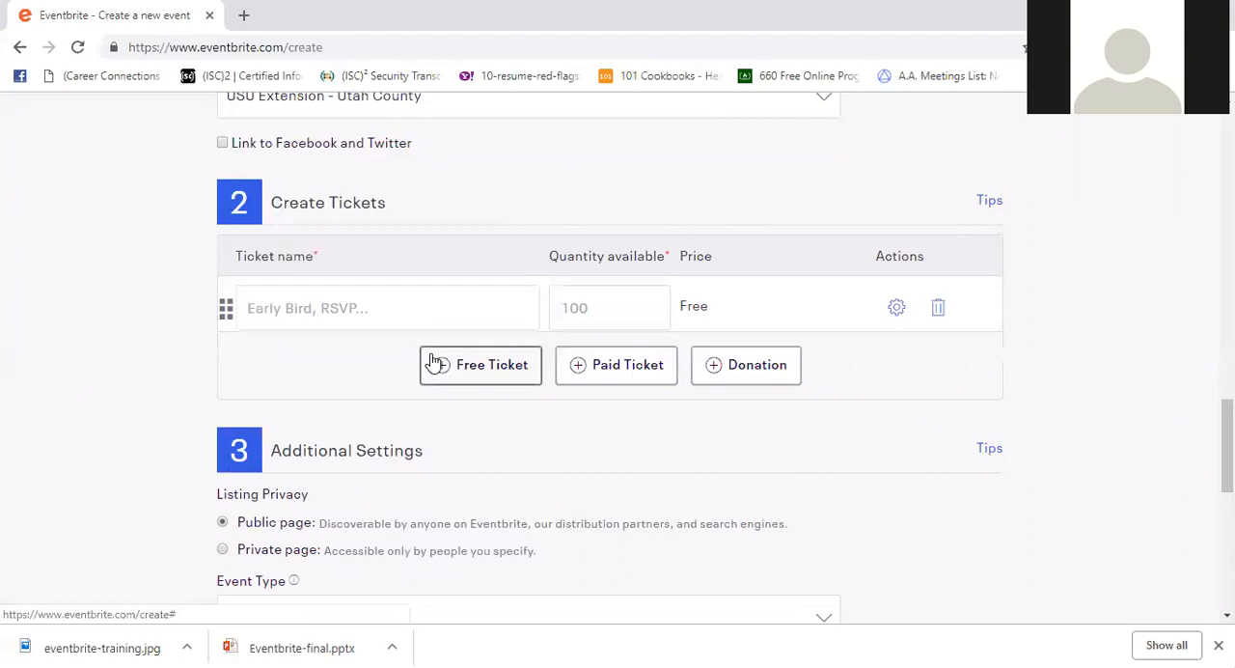
pyautogui.click(372, 306)
pyautogui.write('Early Birth')
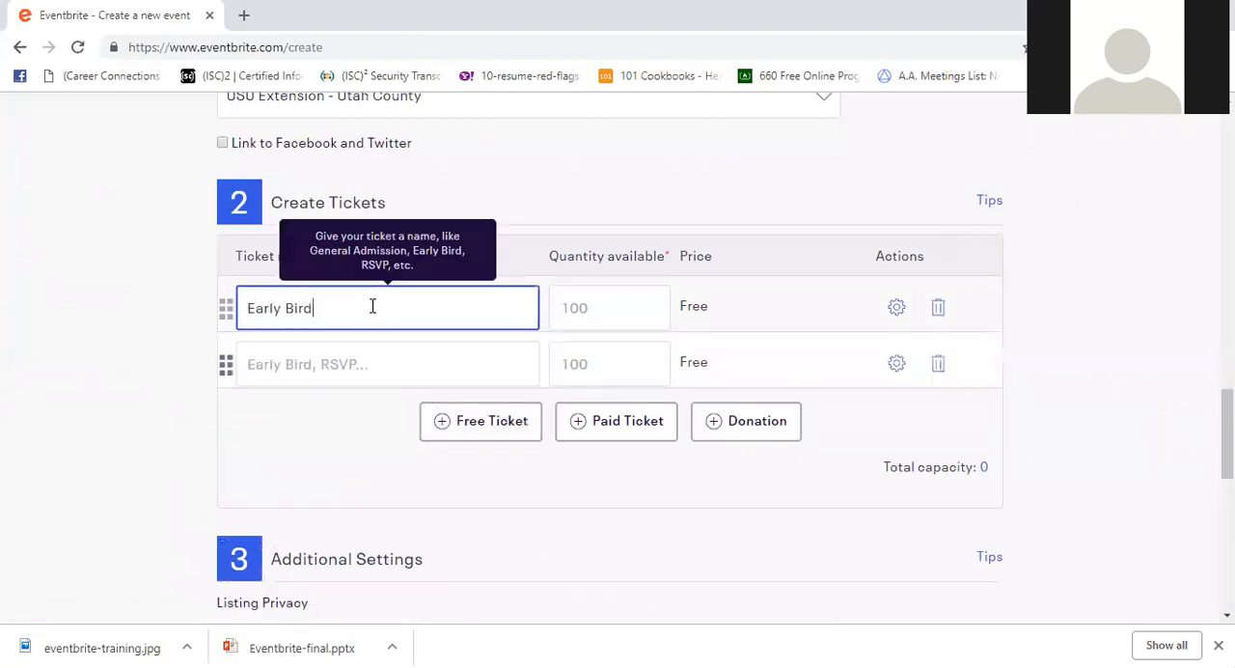
pyautogui.click(586, 309)
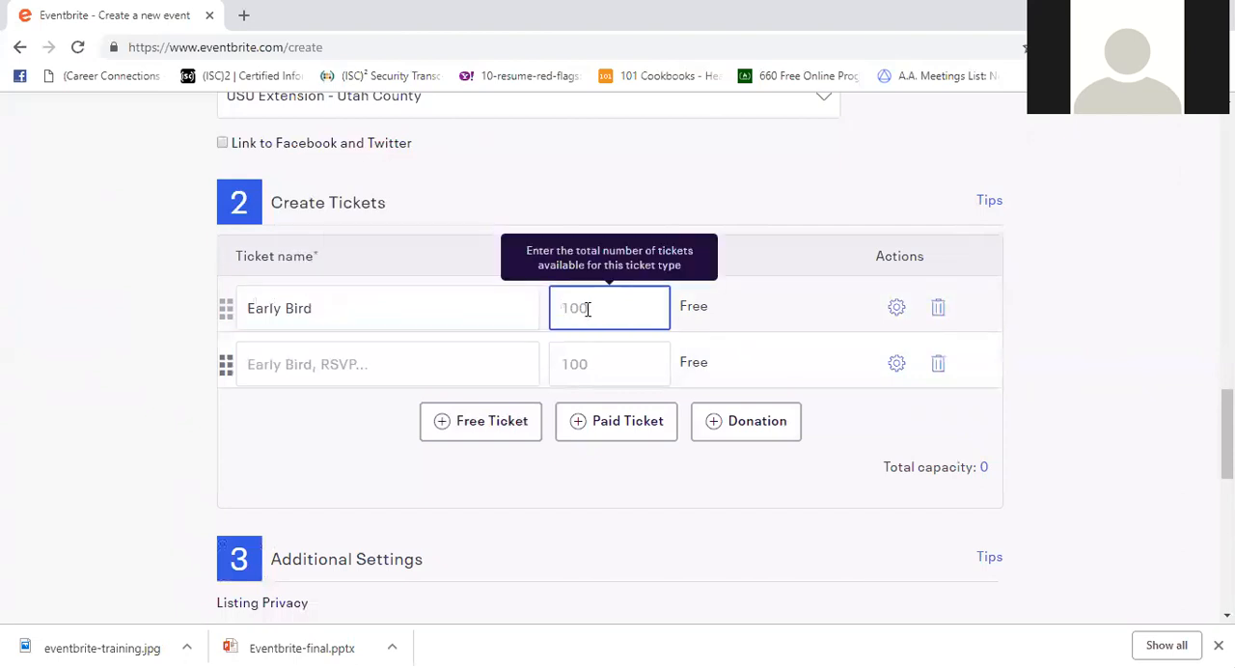
pyautogui.write('25')
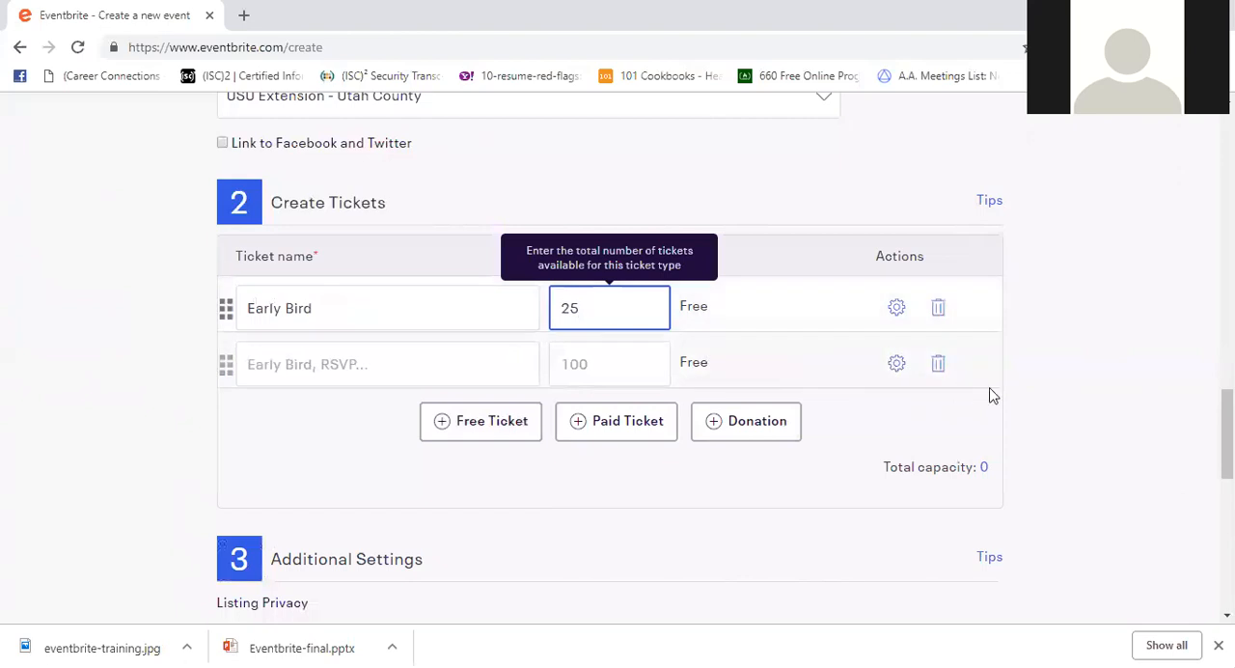
pyautogui.click(936, 365)
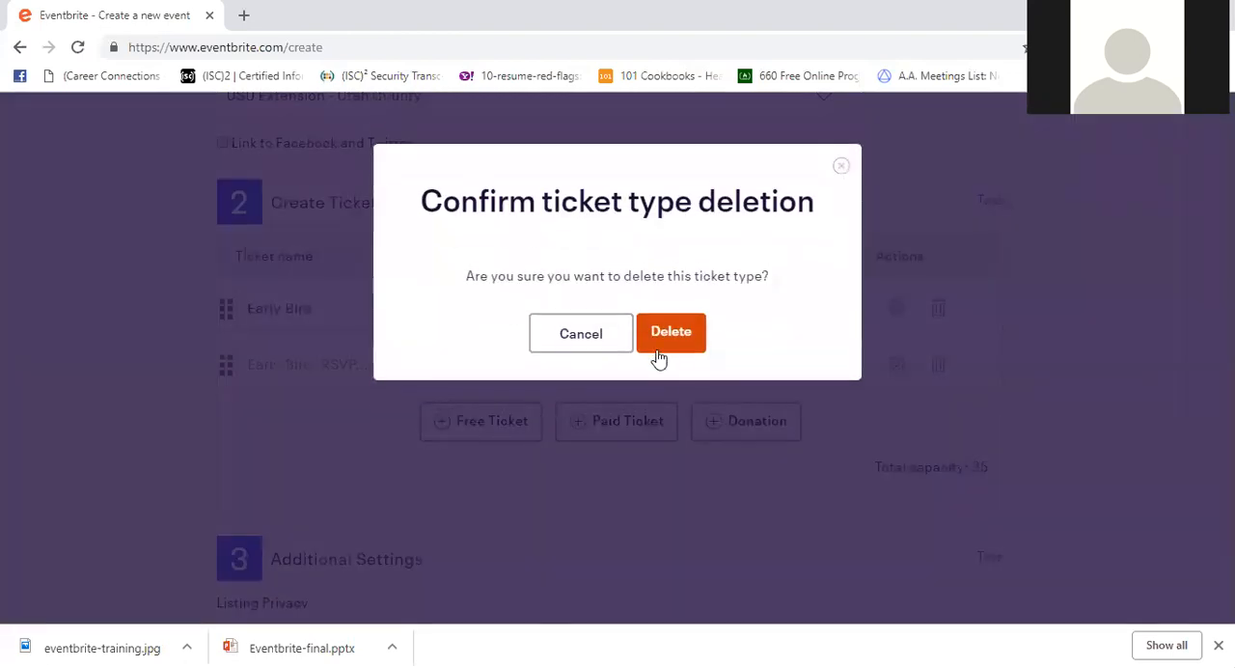
pyautogui.click(672, 334)
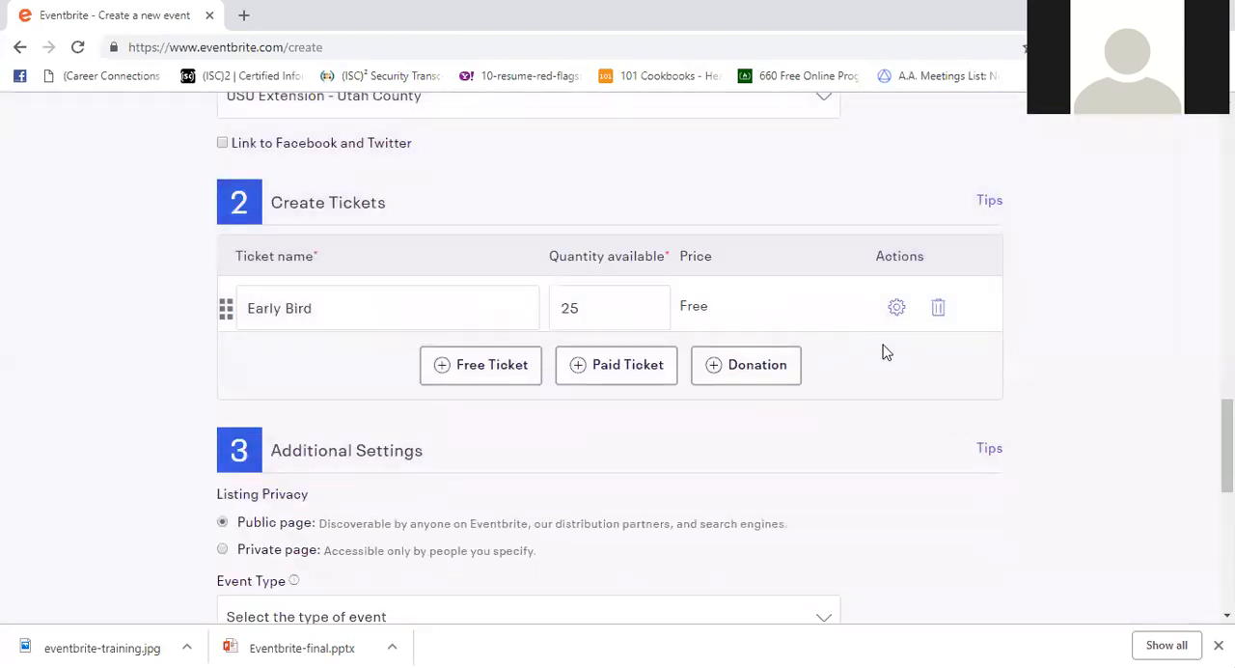
# - Set the Early Bird ticket's sales end date to 01/31/2019 in its ticket settings
pyautogui.click(897, 308)
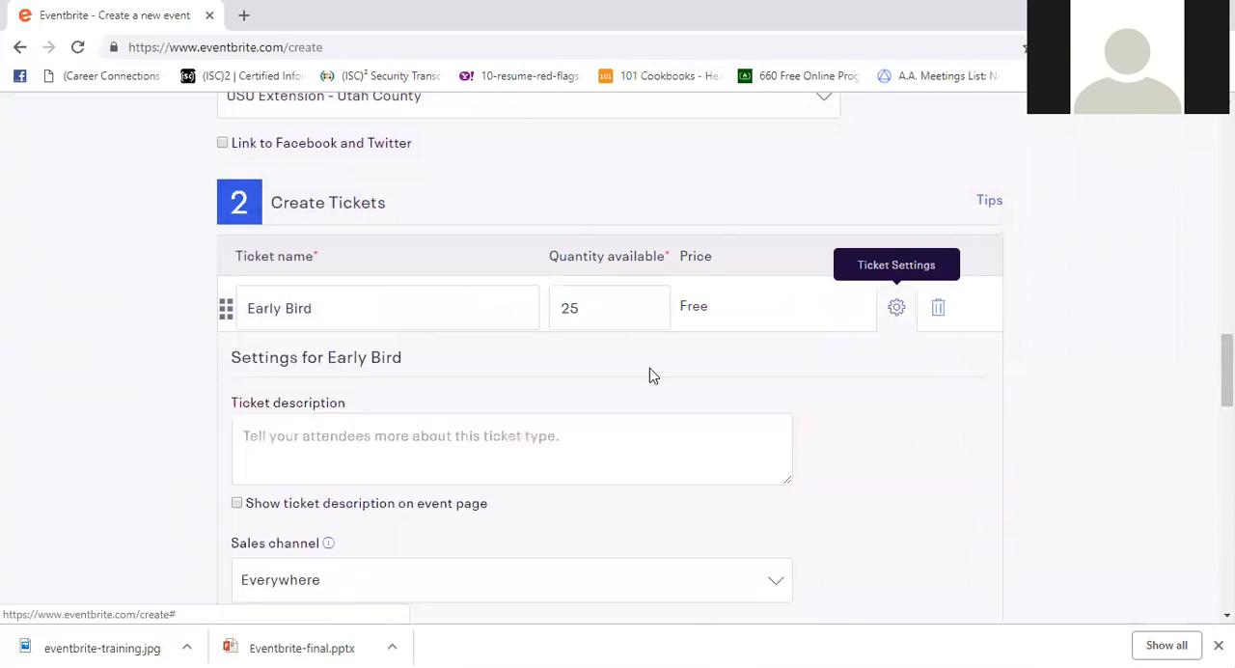
pyautogui.scroll(-1, 510, 366)
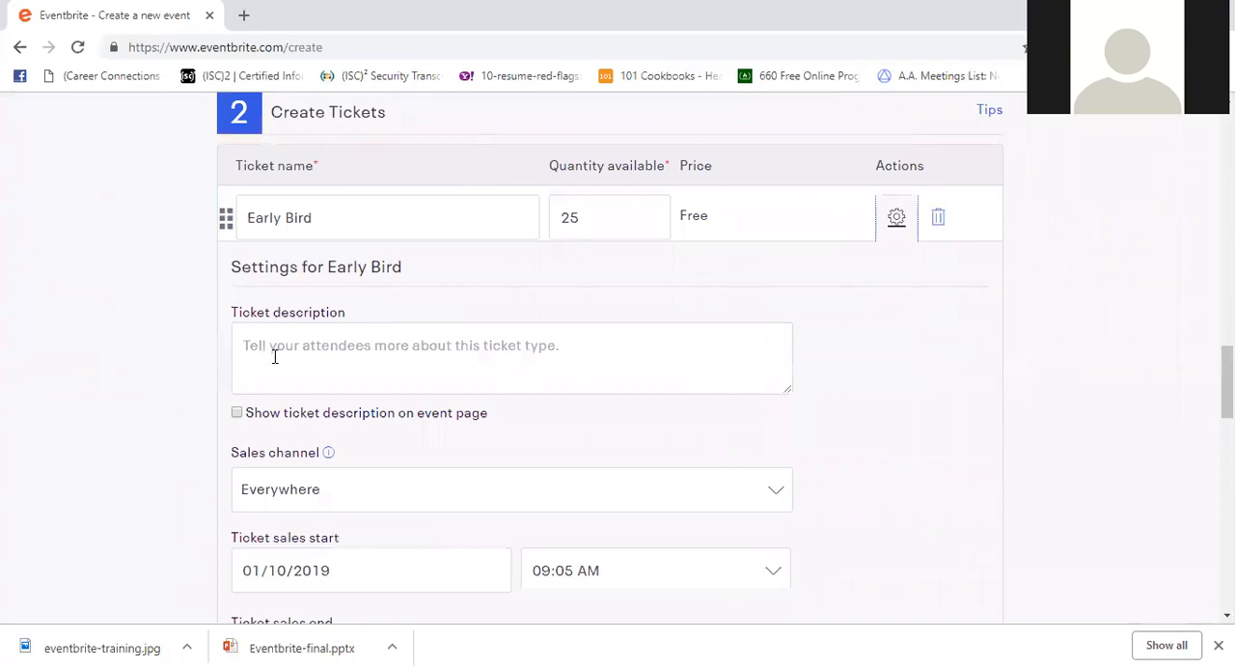
pyautogui.scroll(-5, 311, 365)
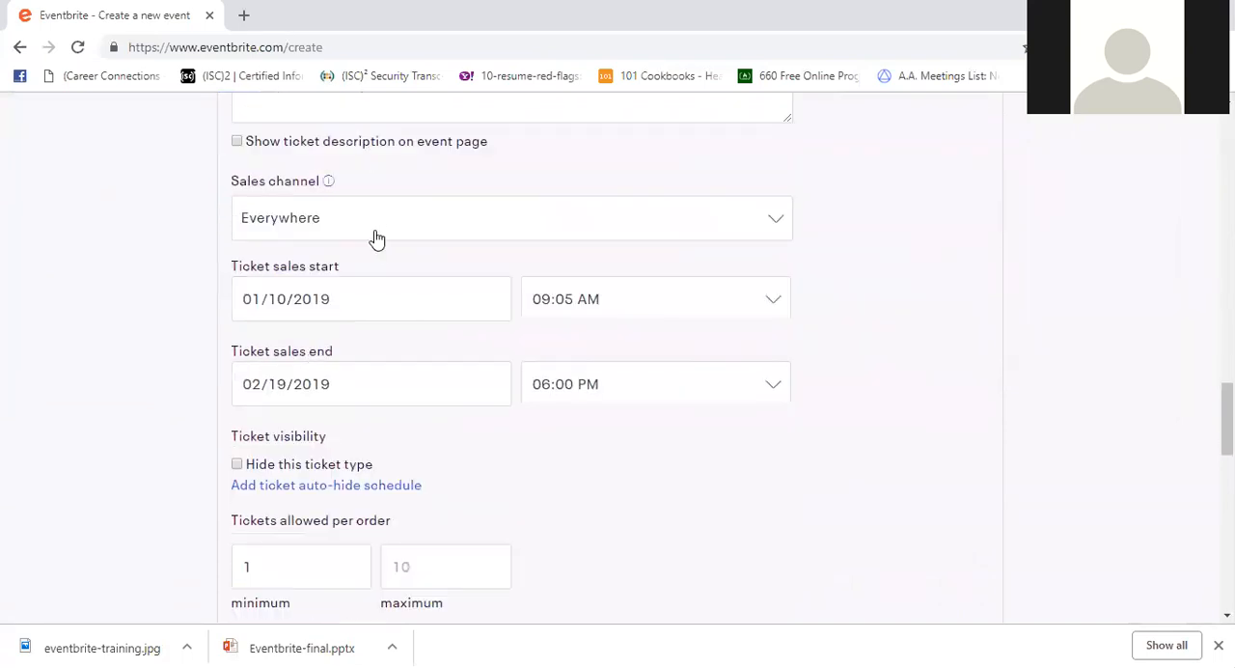
pyautogui.scroll(-2, 376, 241)
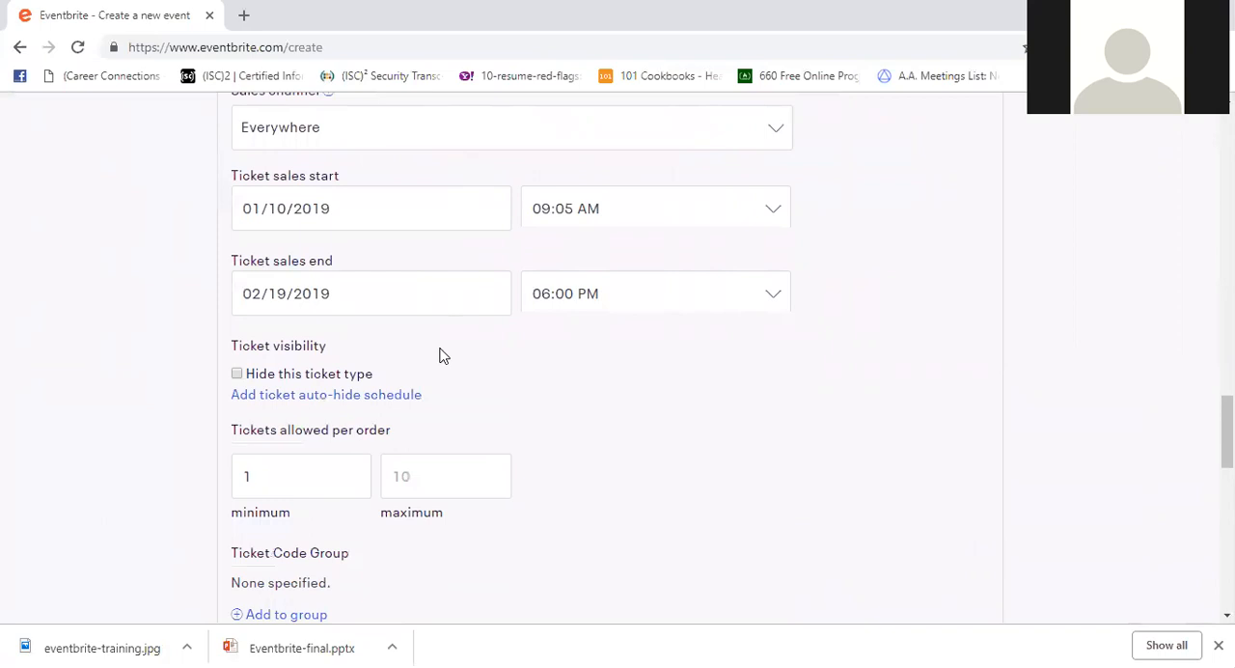
pyautogui.scroll(4, 438, 356)
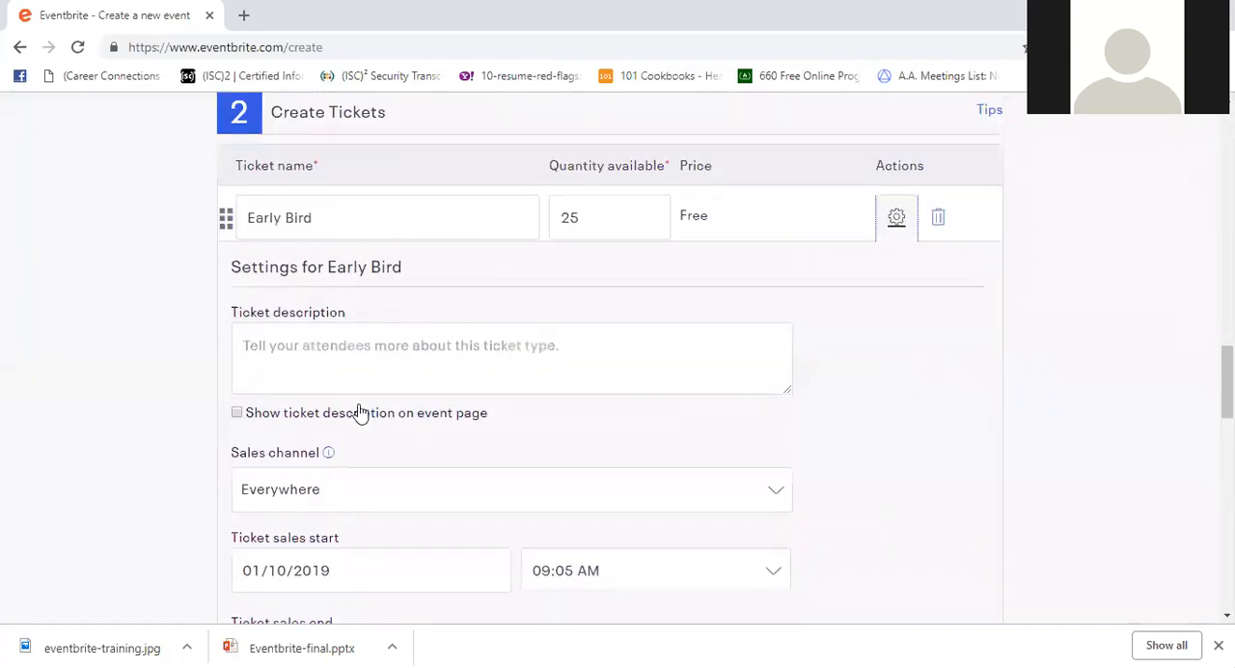
pyautogui.scroll(-3, 359, 412)
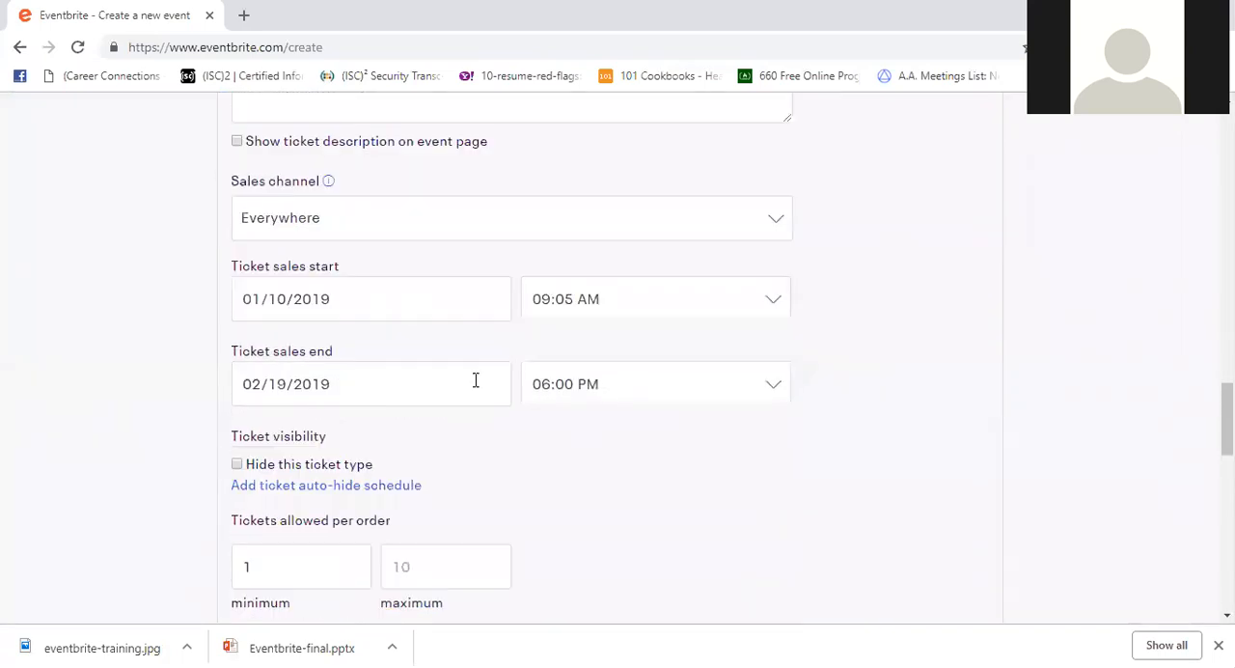
pyautogui.click(401, 397)
pyautogui.click(239, 113)
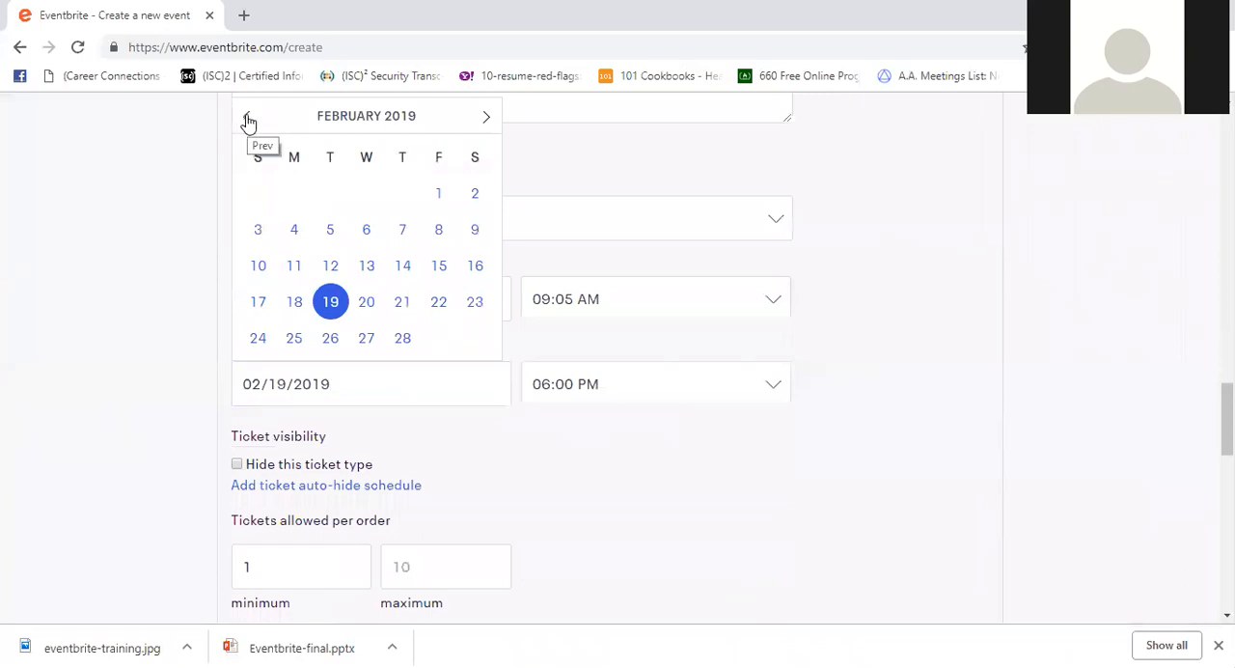
pyautogui.click(248, 120)
pyautogui.click(392, 338)
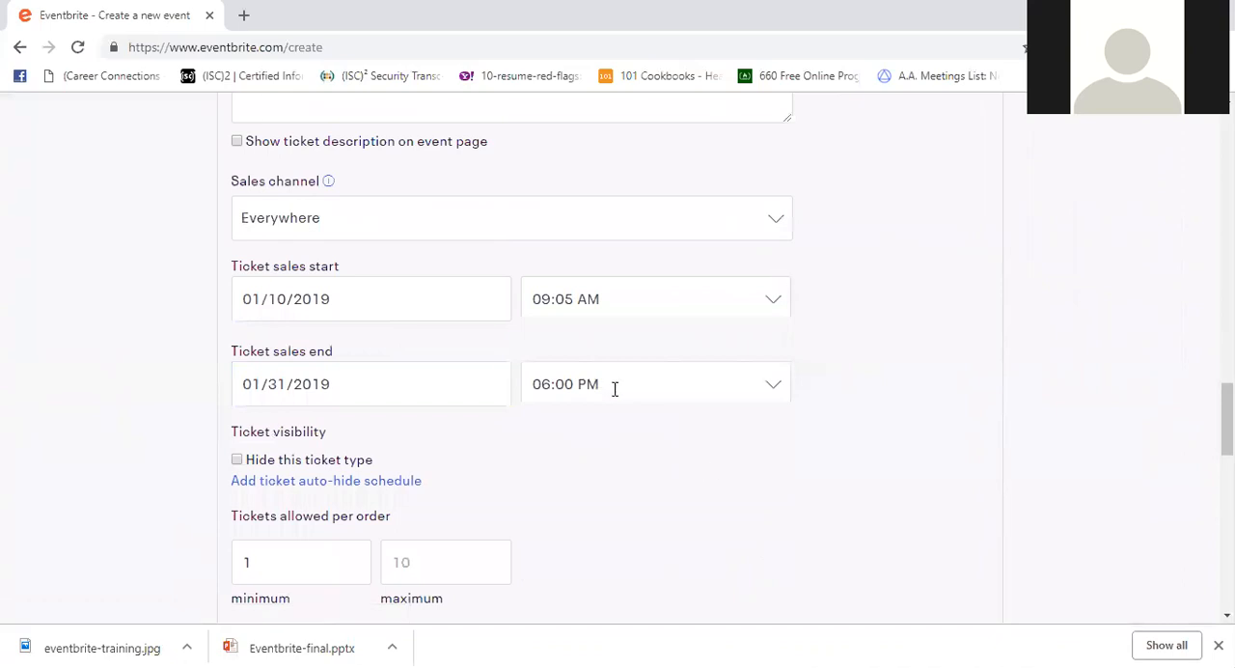
# - Set the maximum Early Bird tickets allowed per order to 5 and collapse the ticket settings
pyautogui.scroll(-3, 614, 388)
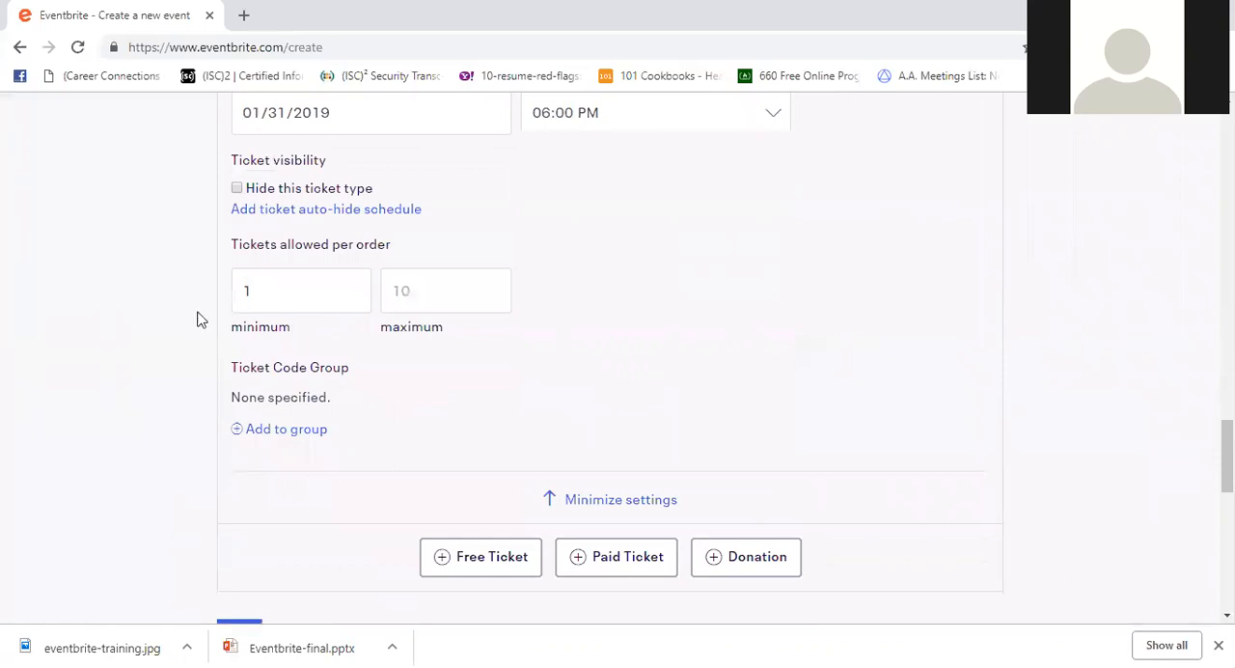
pyautogui.click(423, 297)
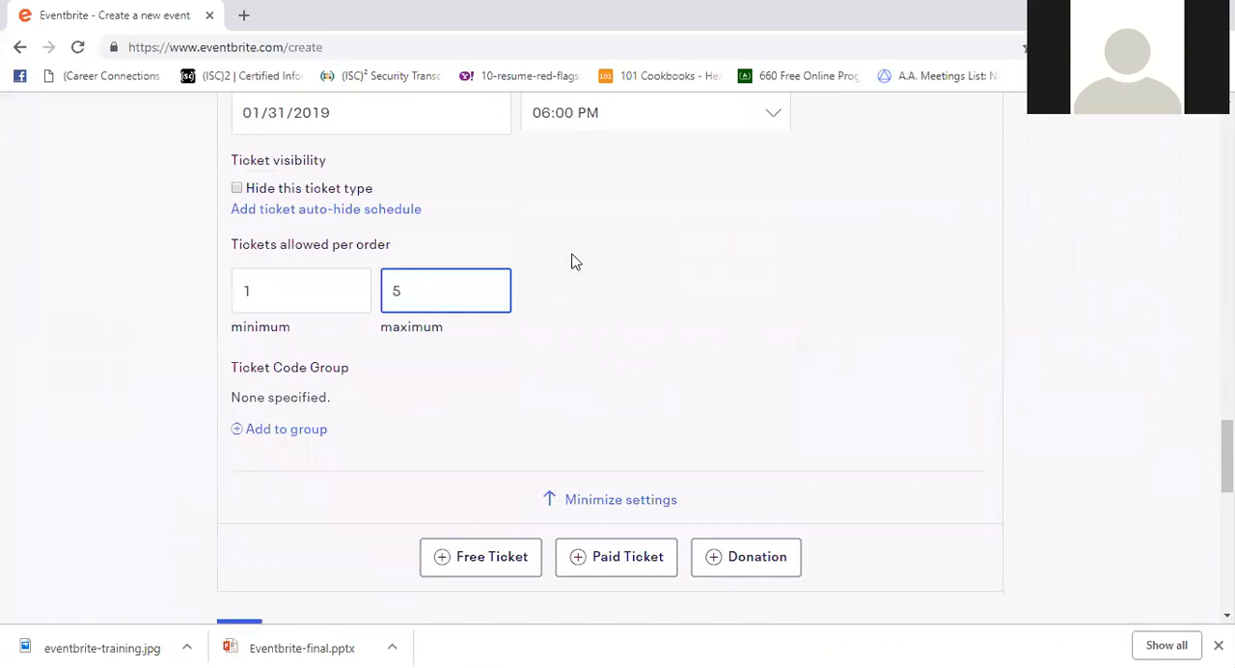
pyautogui.click(643, 511)
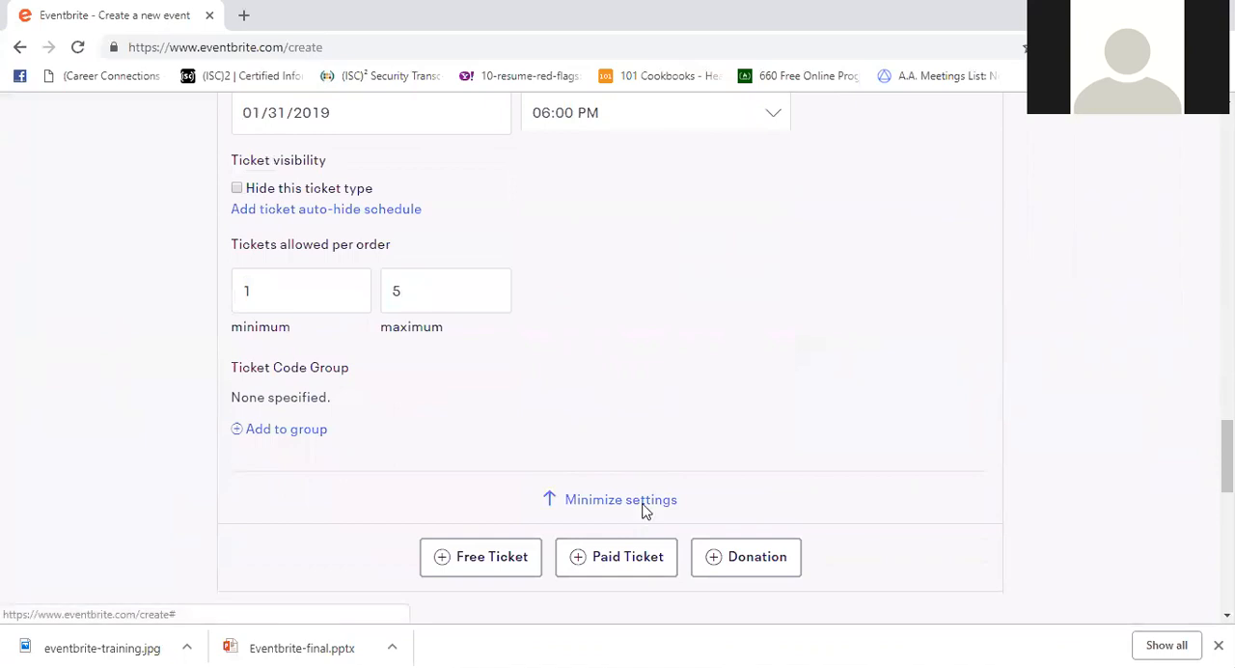
# - Add a paid ticket named "General Admission" with 100 available at a price of $10.00
pyautogui.scroll(5, 579, 155)
pyautogui.scroll(3, 576, 166)
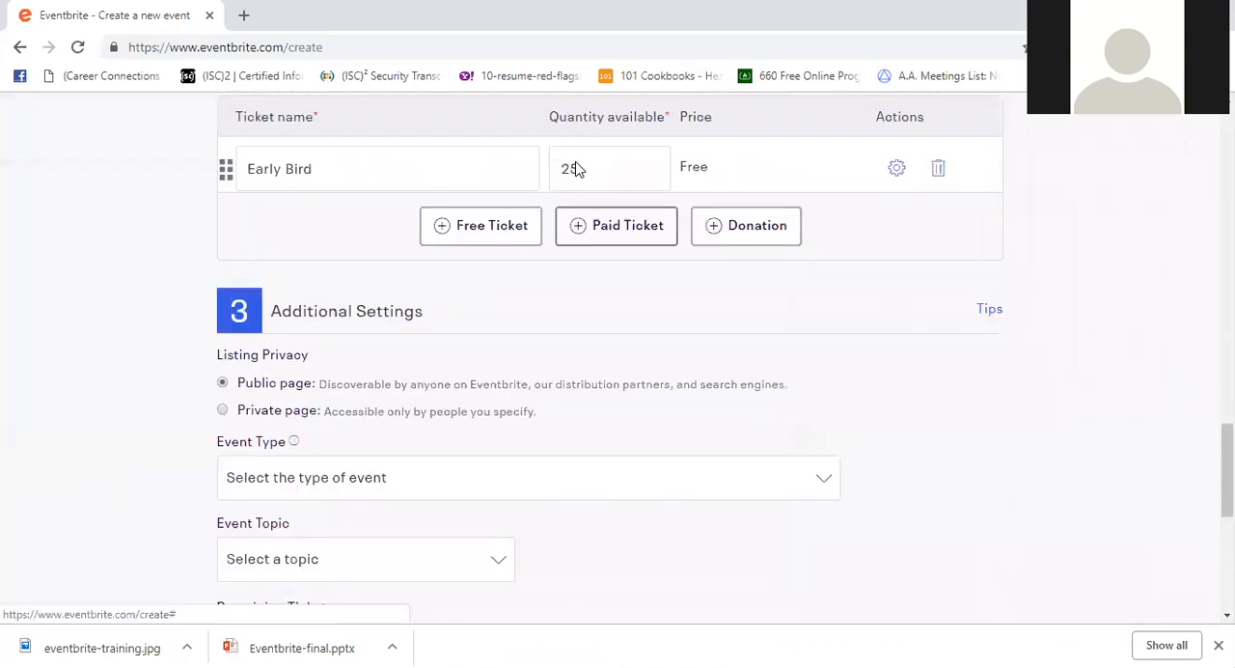
pyautogui.scroll(-1, 574, 188)
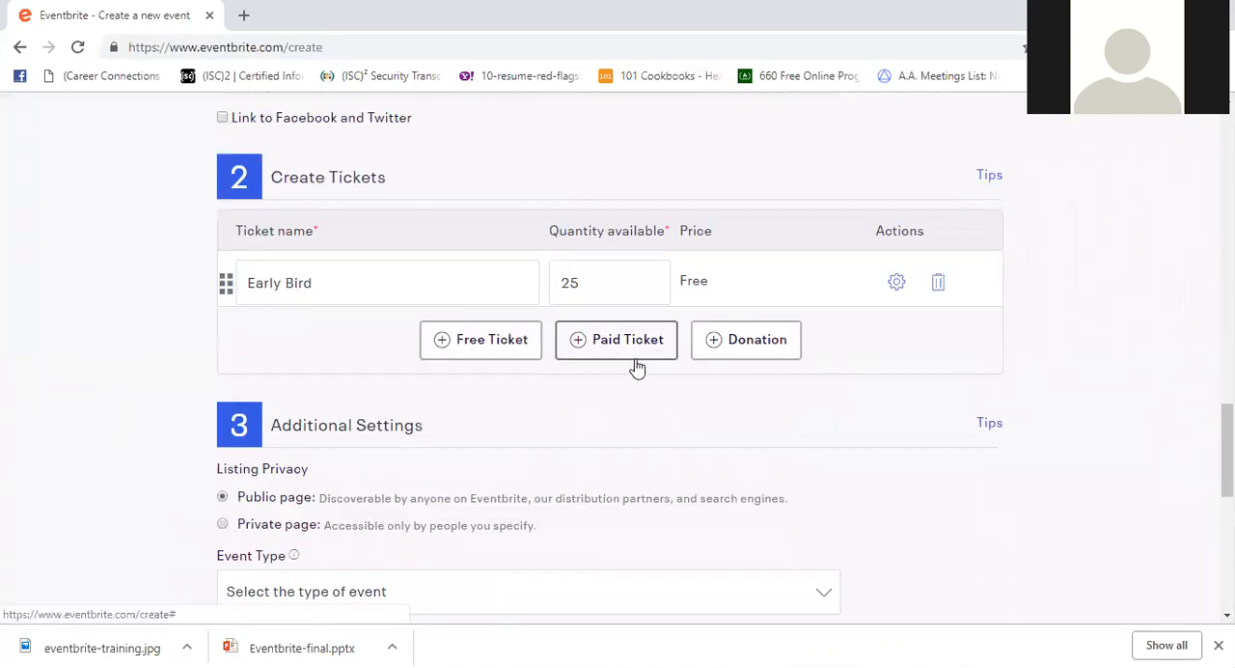
pyautogui.click(634, 351)
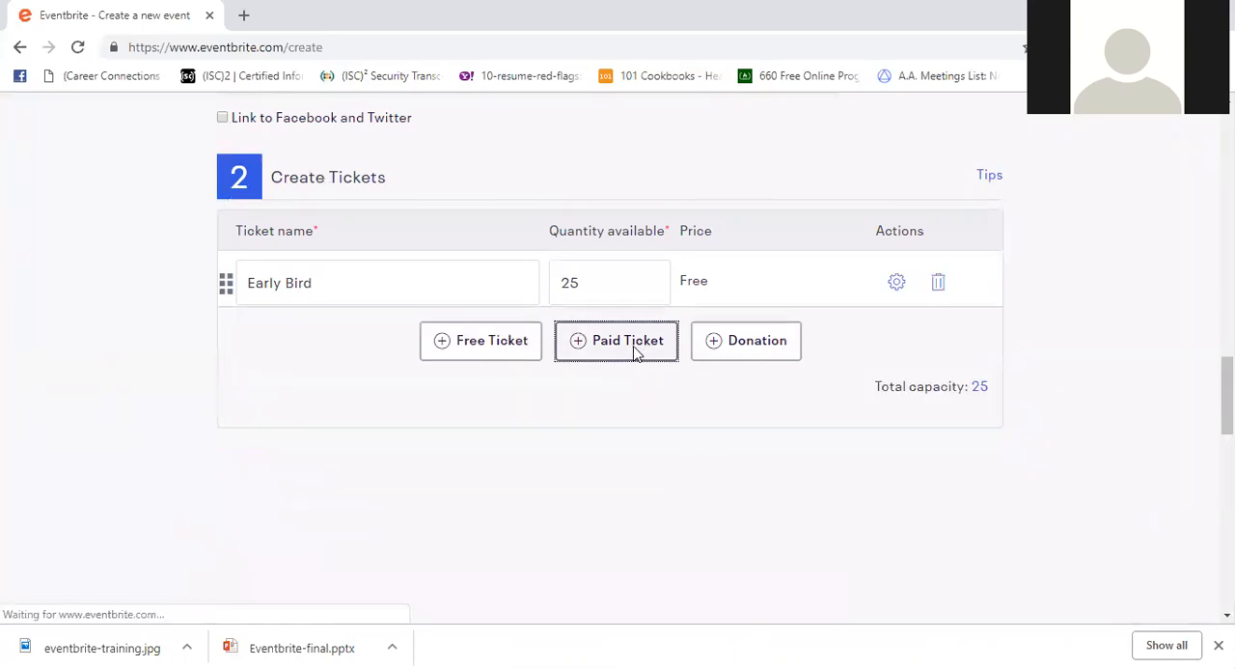
pyautogui.click(346, 333)
pyautogui.write('G')
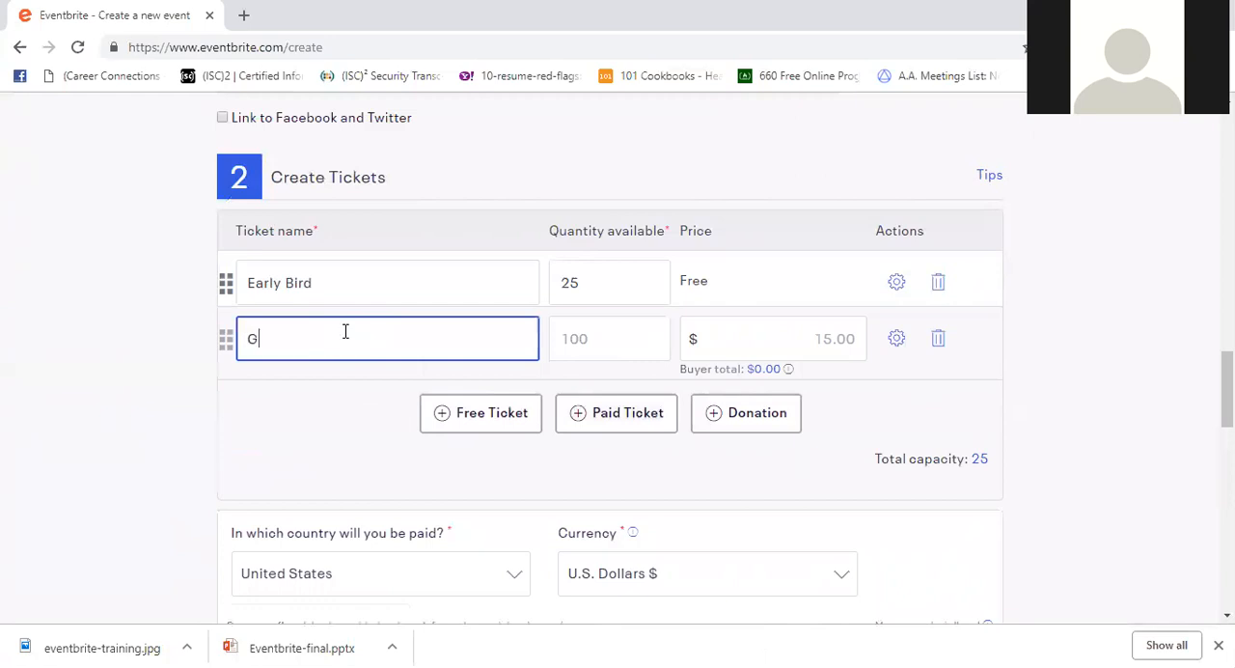
pyautogui.write('eneral Admission')
pyautogui.click(610, 328)
pyautogui.write('100')
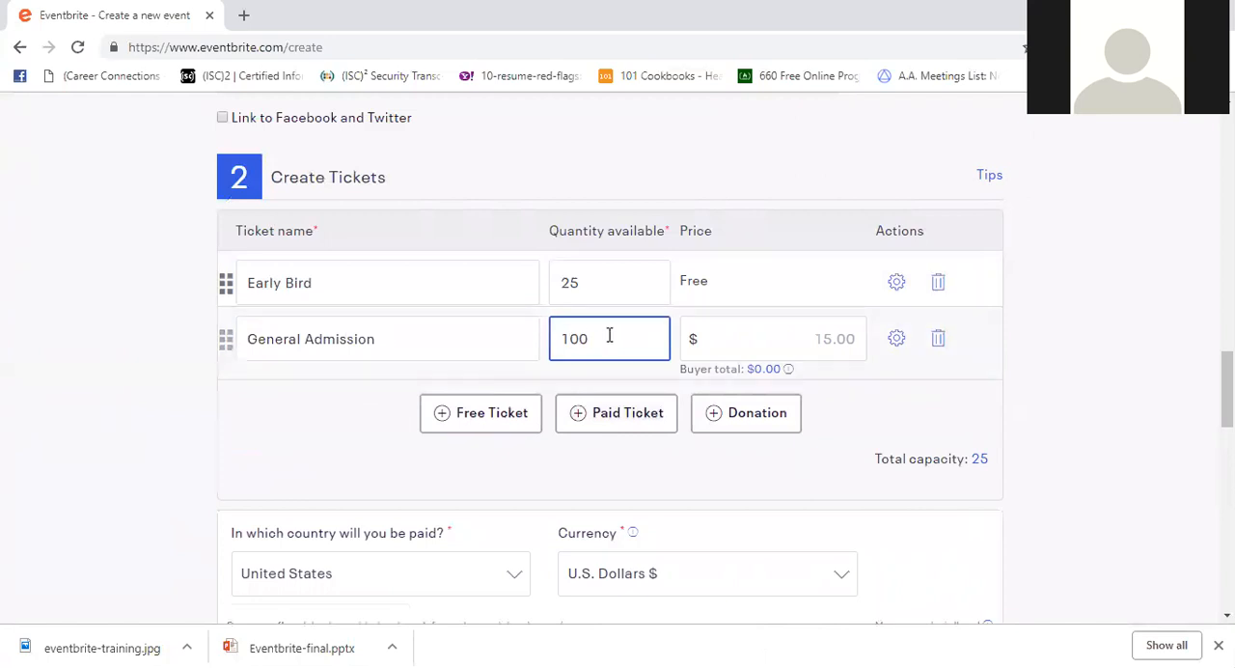
pyautogui.press('Tab')
pyautogui.write('10.00')
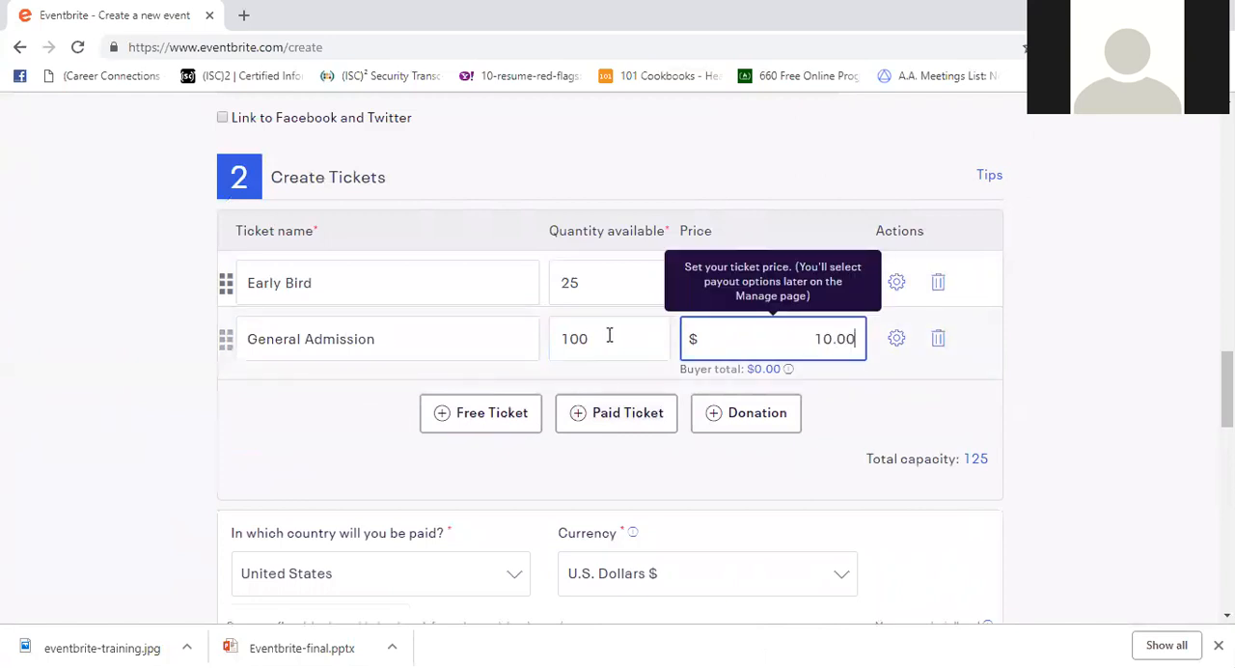
# - Set the General Admission ticket's fees to Absorb fees in its ticket settings and check the resulting online fee
pyautogui.click(896, 339)
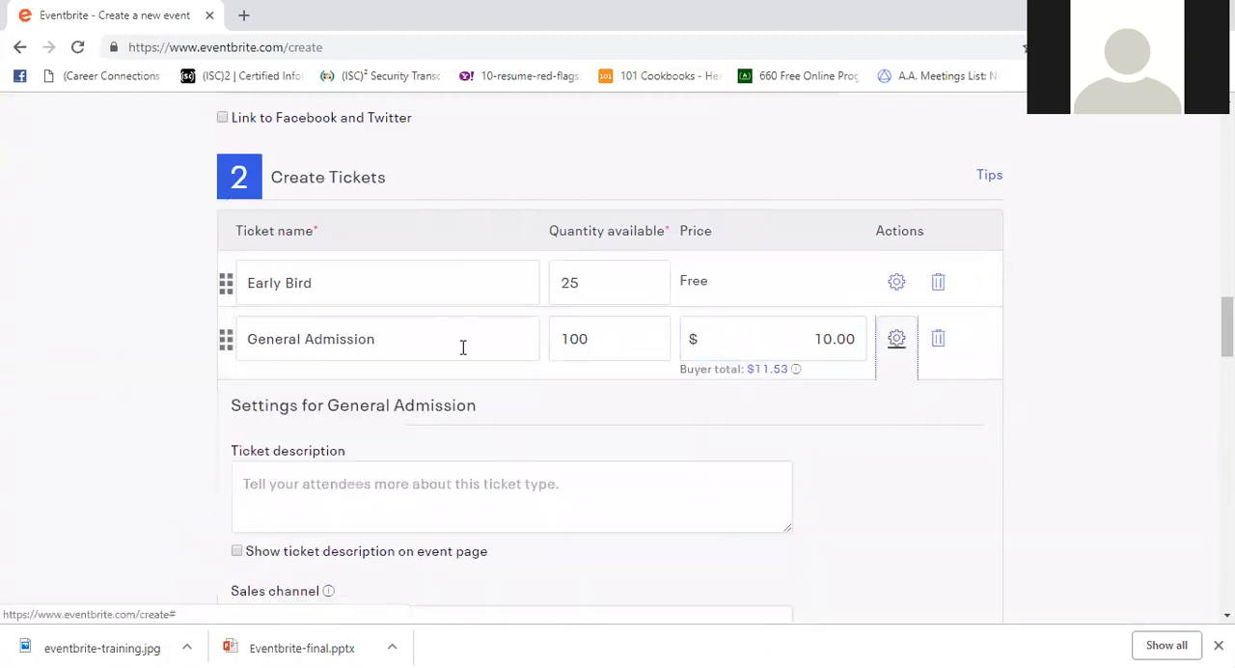
pyautogui.scroll(-4, 463, 347)
pyautogui.scroll(-1, 467, 351)
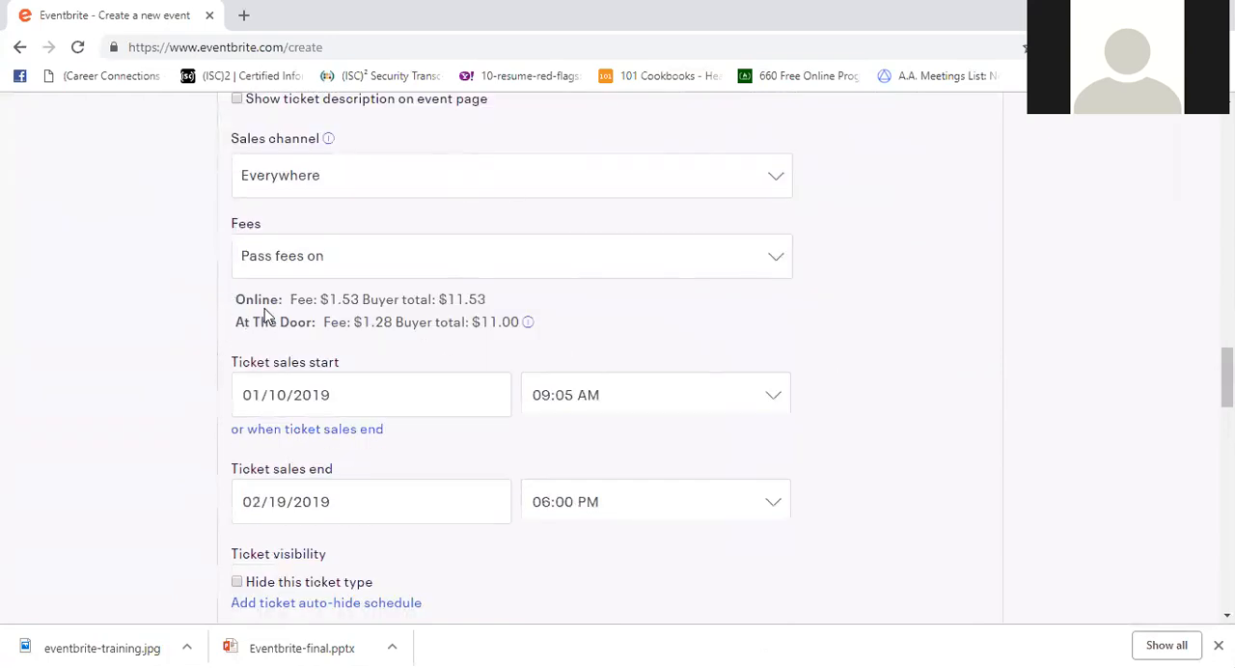
pyautogui.click(471, 260)
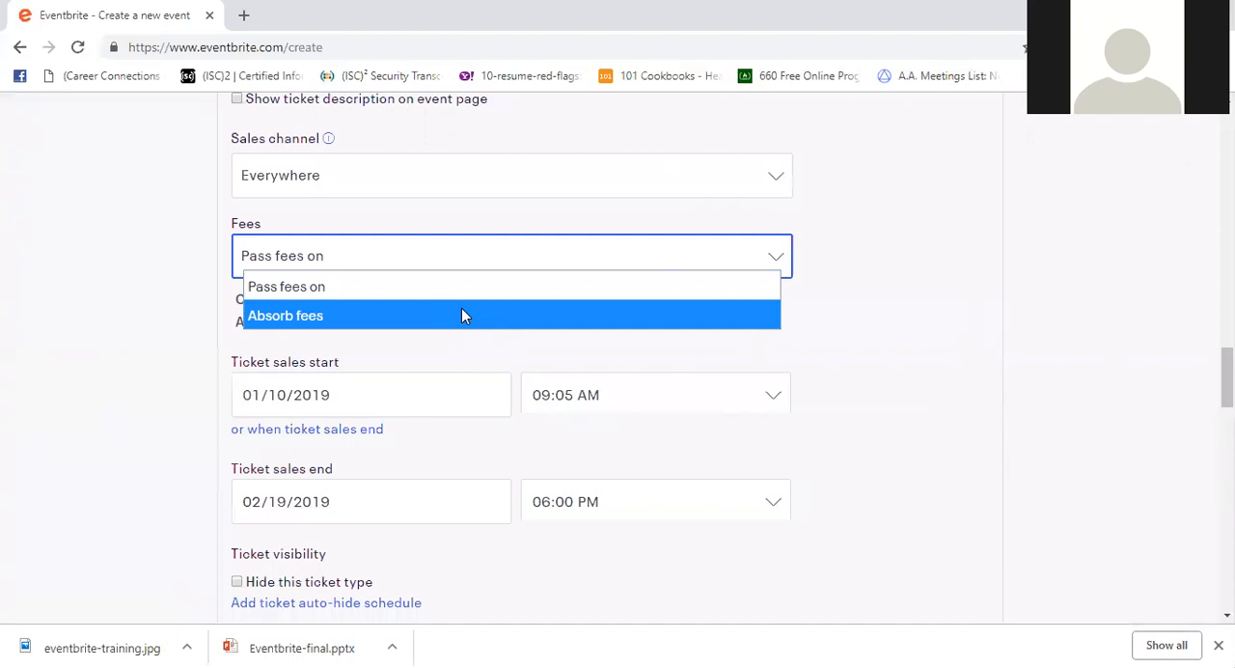
pyautogui.click(461, 315)
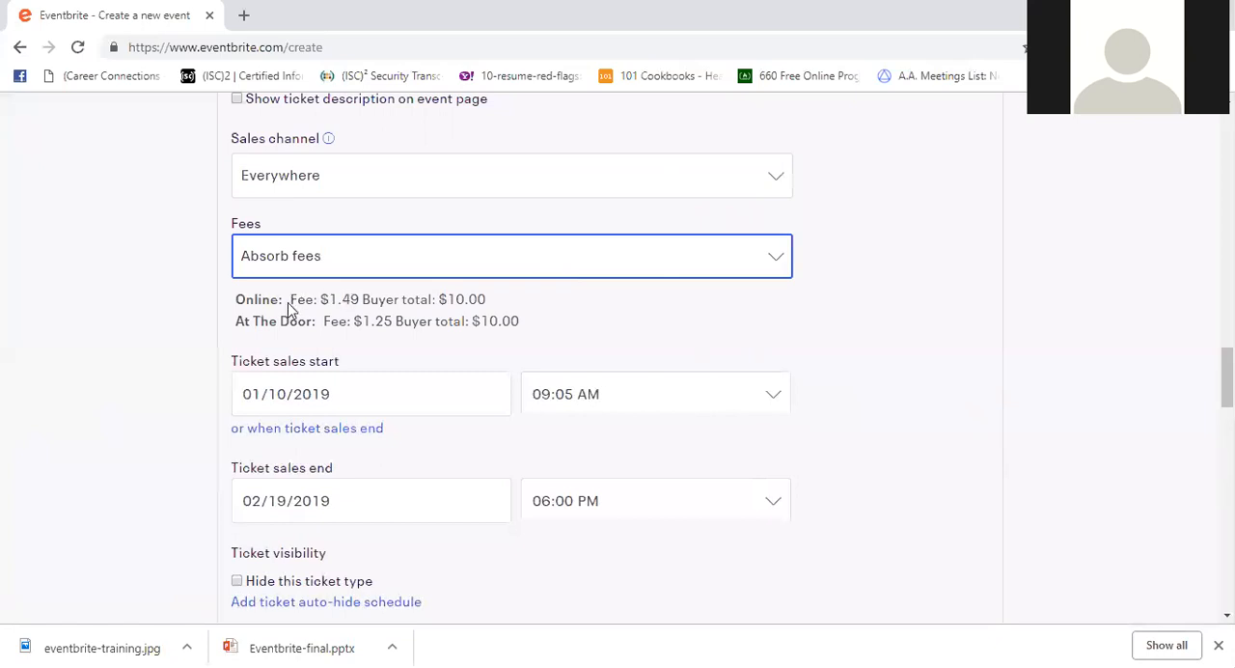
pyautogui.moveTo(292, 299); pyautogui.dragTo(335, 293)
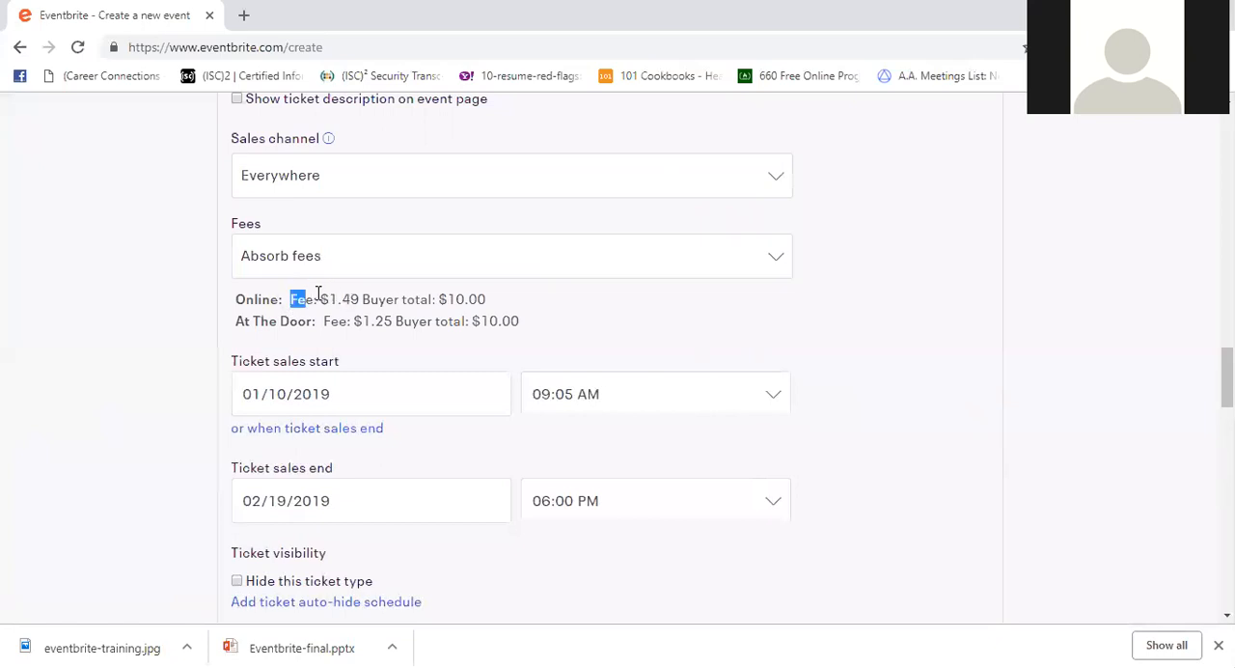
pyautogui.click(355, 295)
# - Review the sales tax option and the refund policy choices below the tickets
pyautogui.scroll(-5, 376, 268)
pyautogui.scroll(-6, 376, 268)
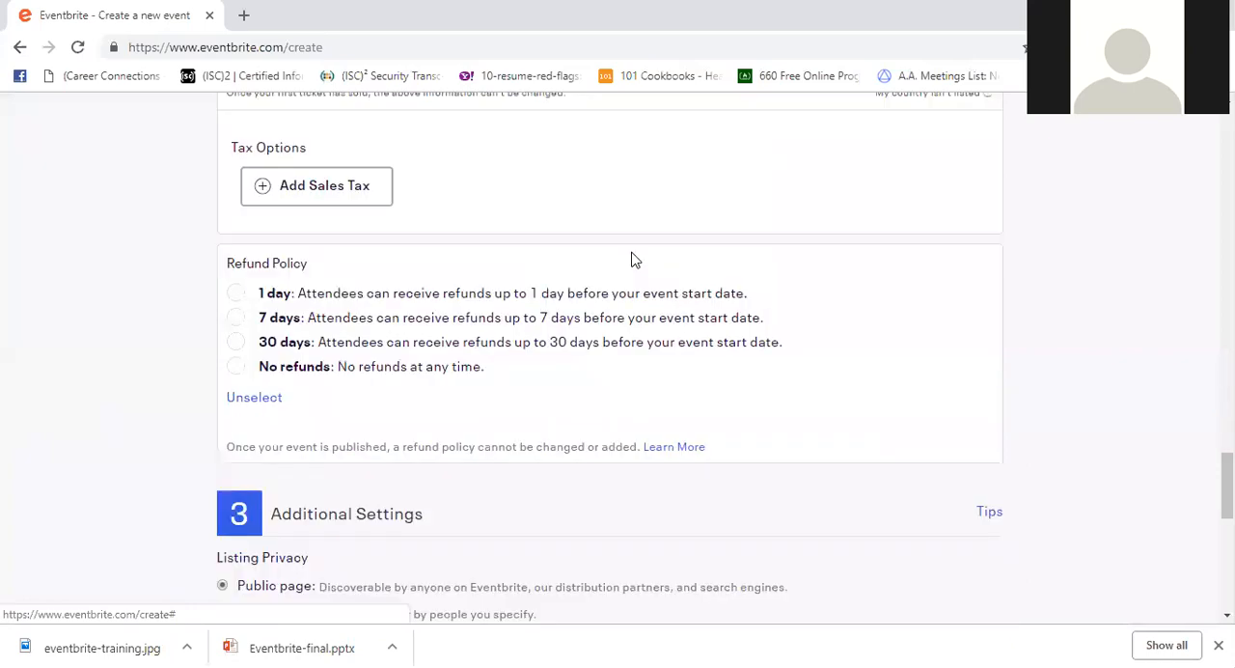
pyautogui.scroll(-7, 632, 259)
pyautogui.scroll(7, 631, 259)
pyautogui.scroll(3, 632, 258)
pyautogui.scroll(-3, 608, 313)
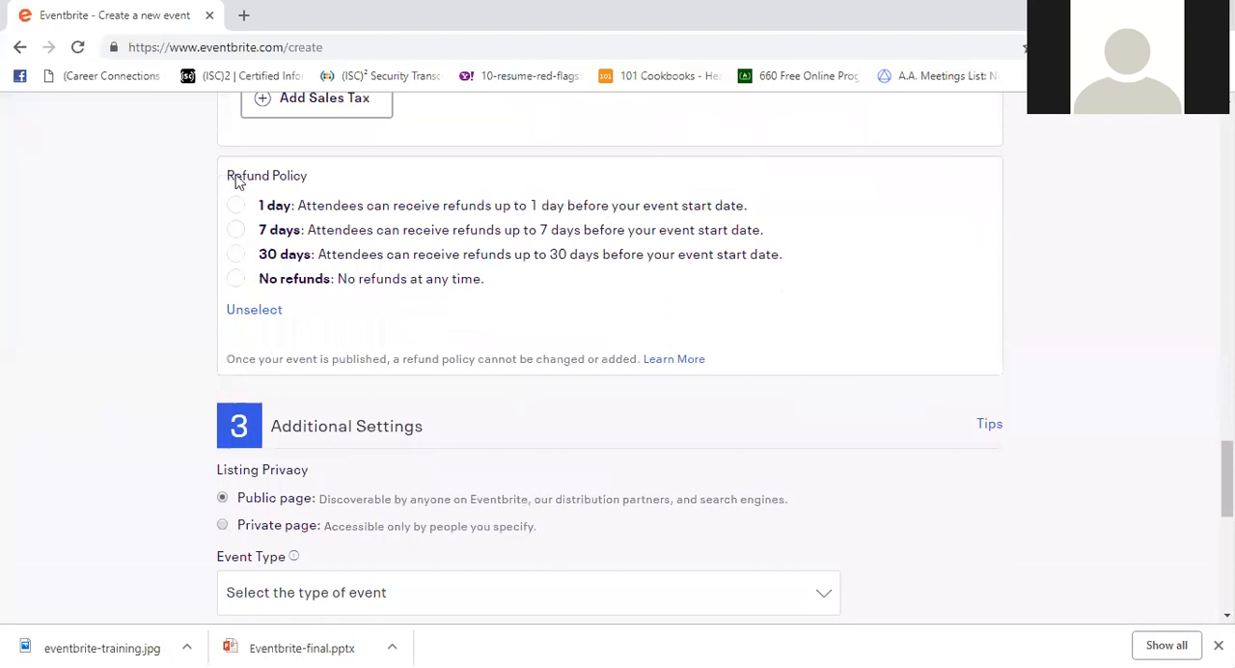
pyautogui.scroll(-1, 234, 178)
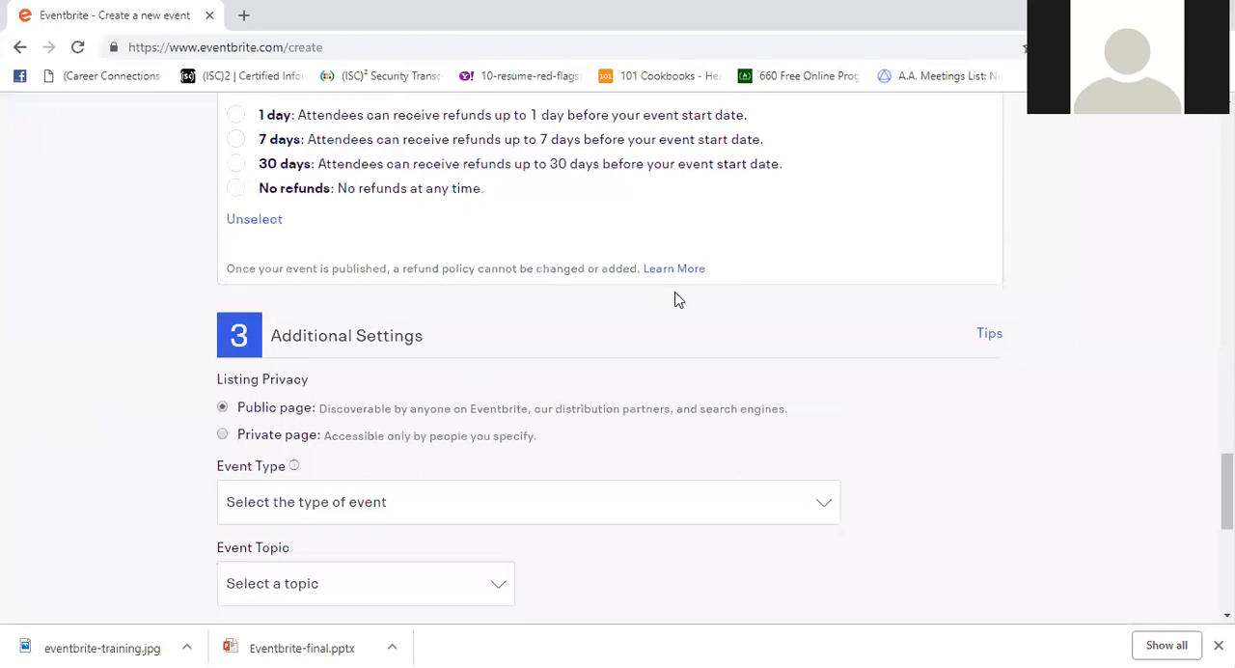
# - Set the event type to "Class, Training, or Workshop" and the event topic to "Business & Professional"
pyautogui.scroll(-1, 679, 302)
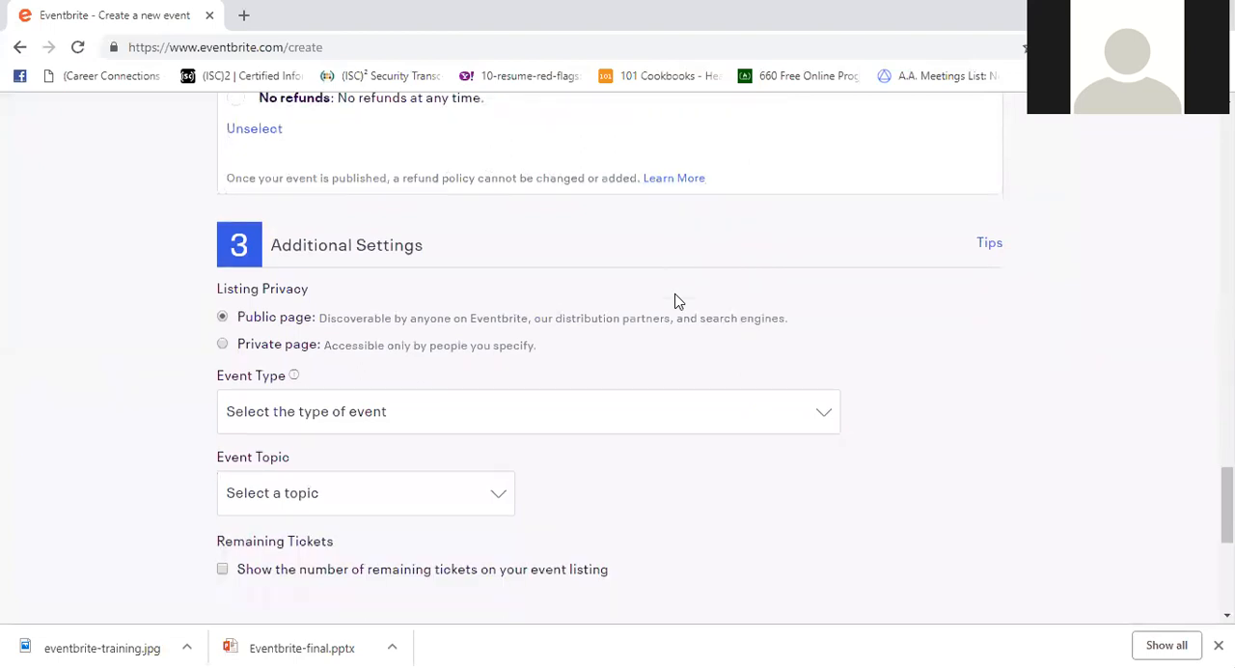
pyautogui.scroll(-2, 678, 302)
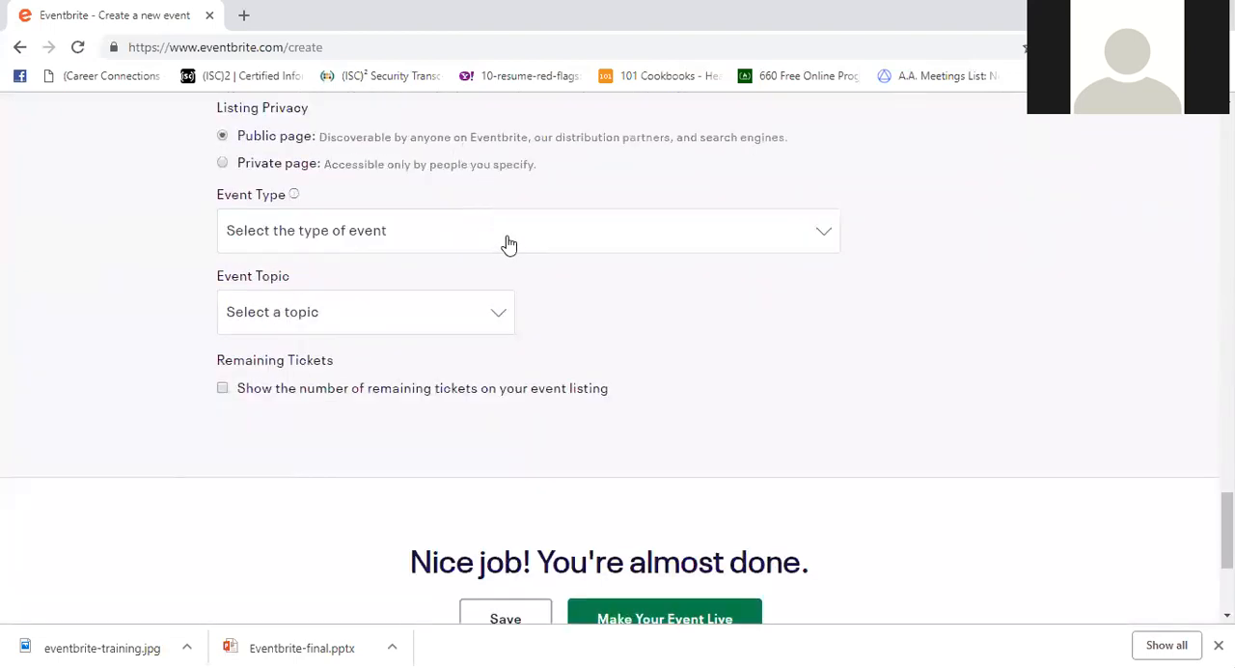
pyautogui.click(509, 245)
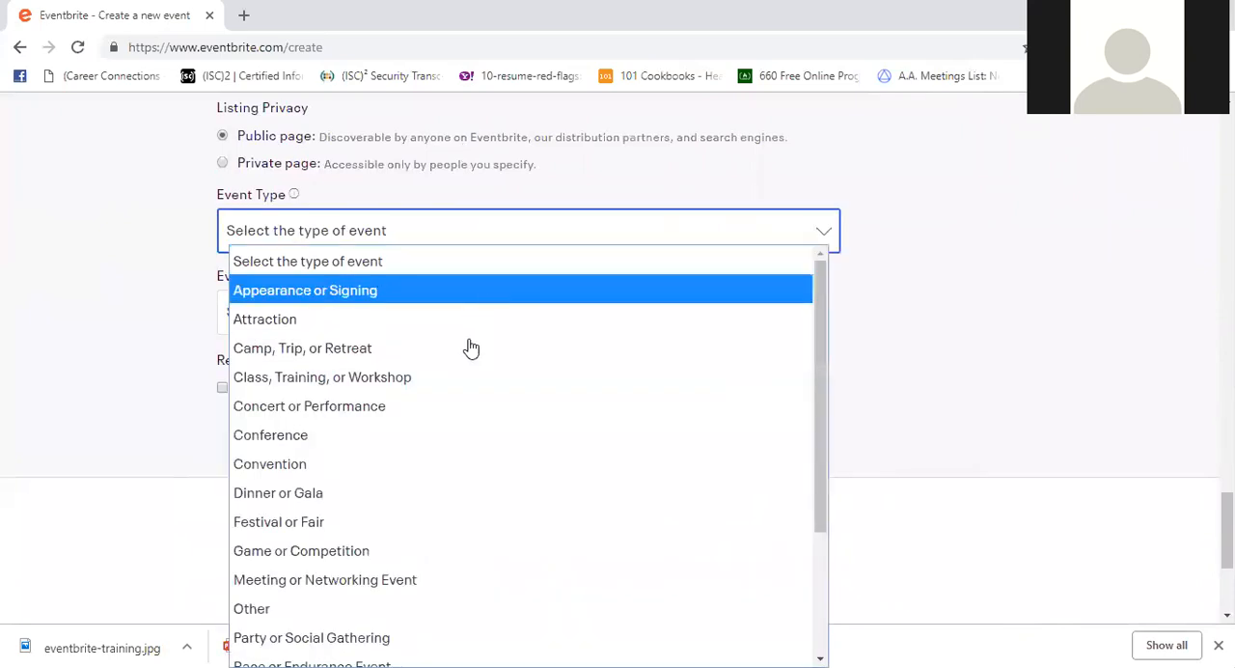
pyautogui.click(459, 377)
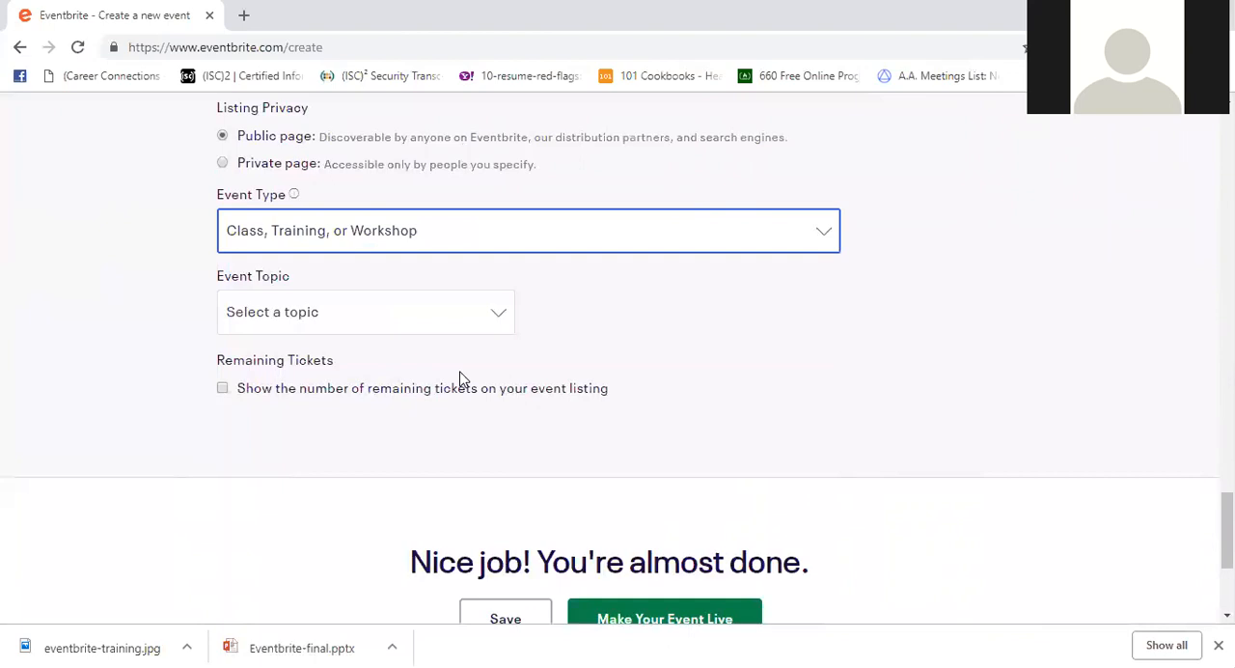
pyautogui.click(484, 319)
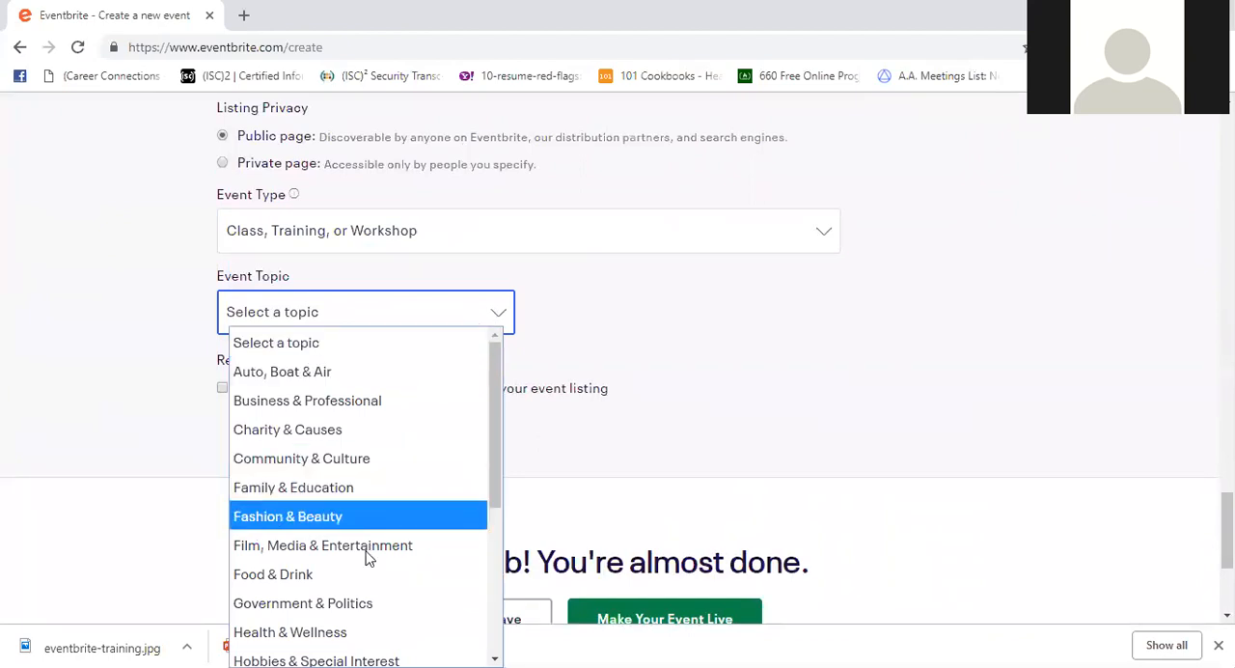
pyautogui.click(401, 404)
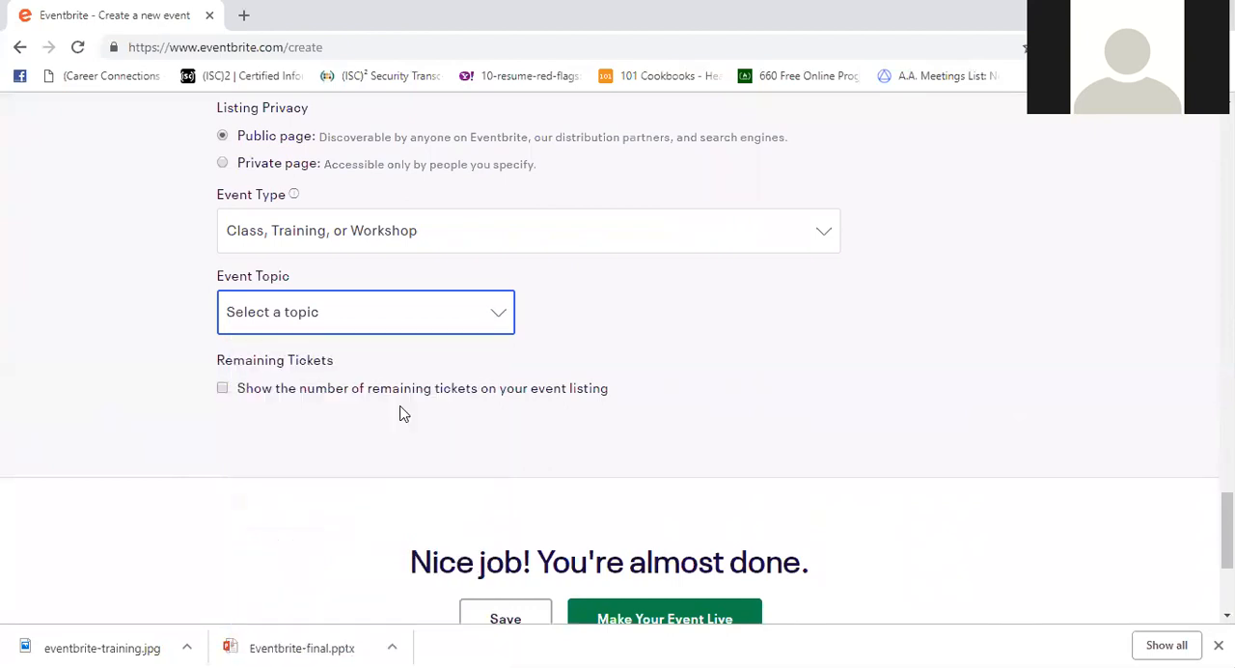
# - Make the event live and dismiss the offer to add it to Facebook
pyautogui.scroll(-2, 569, 463)
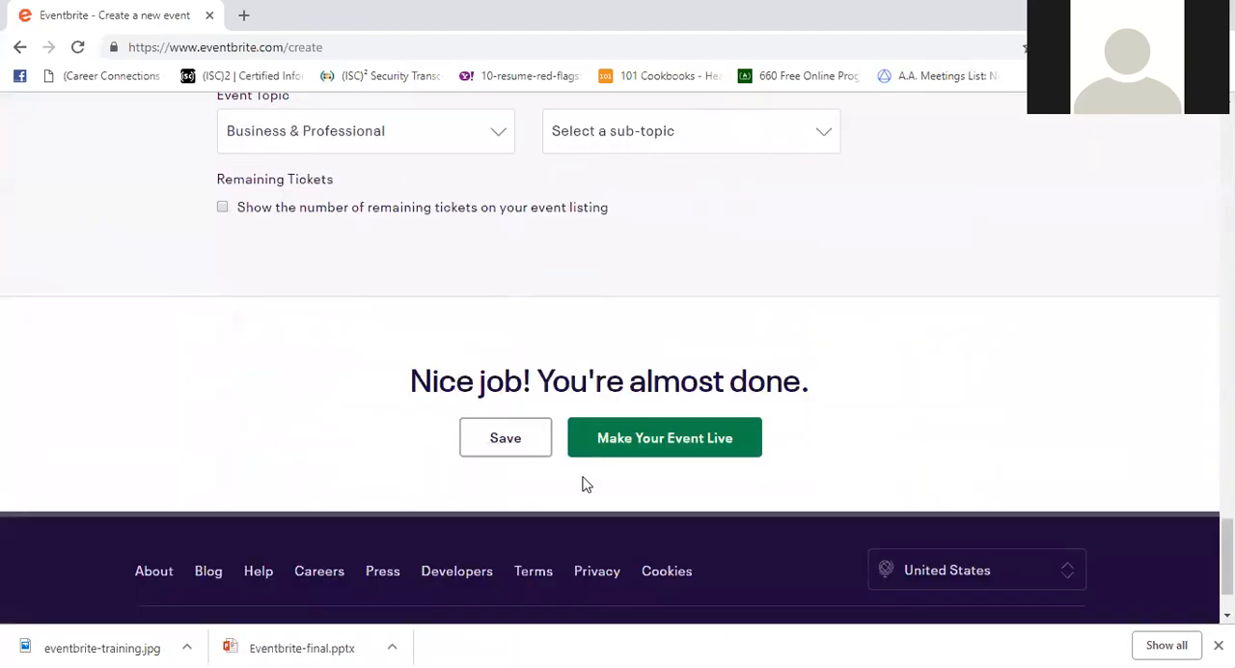
pyautogui.click(725, 452)
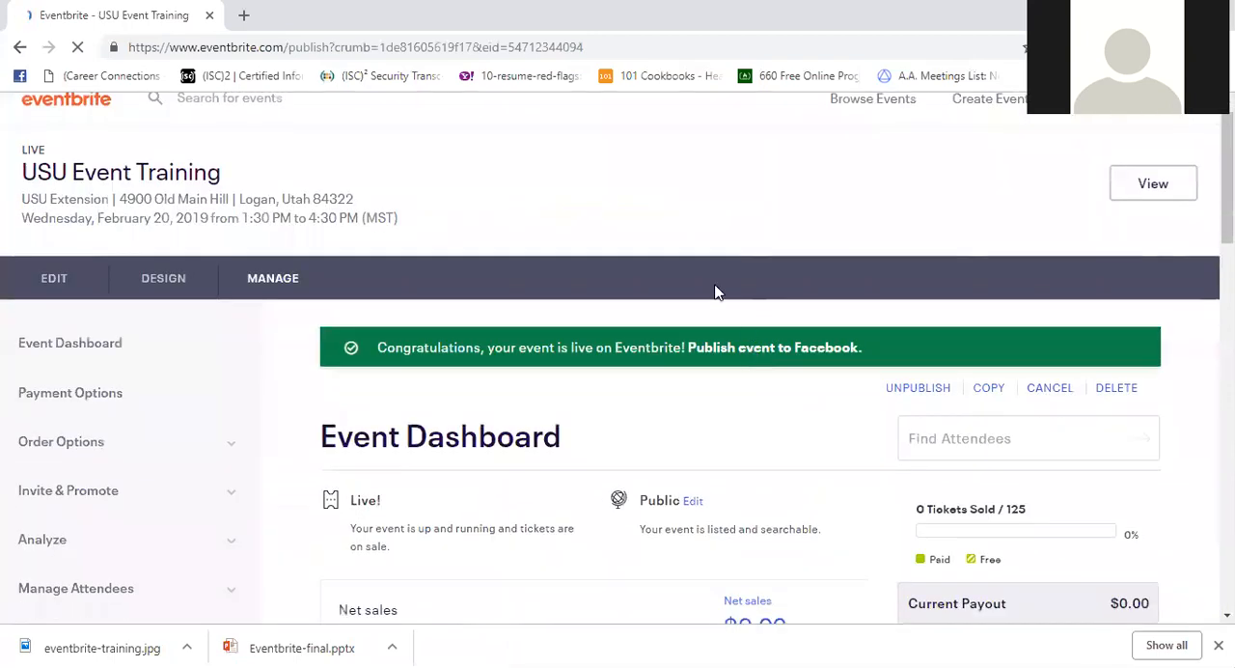
pyautogui.scroll(-1, 715, 286)
pyautogui.scroll(-1, 872, 350)
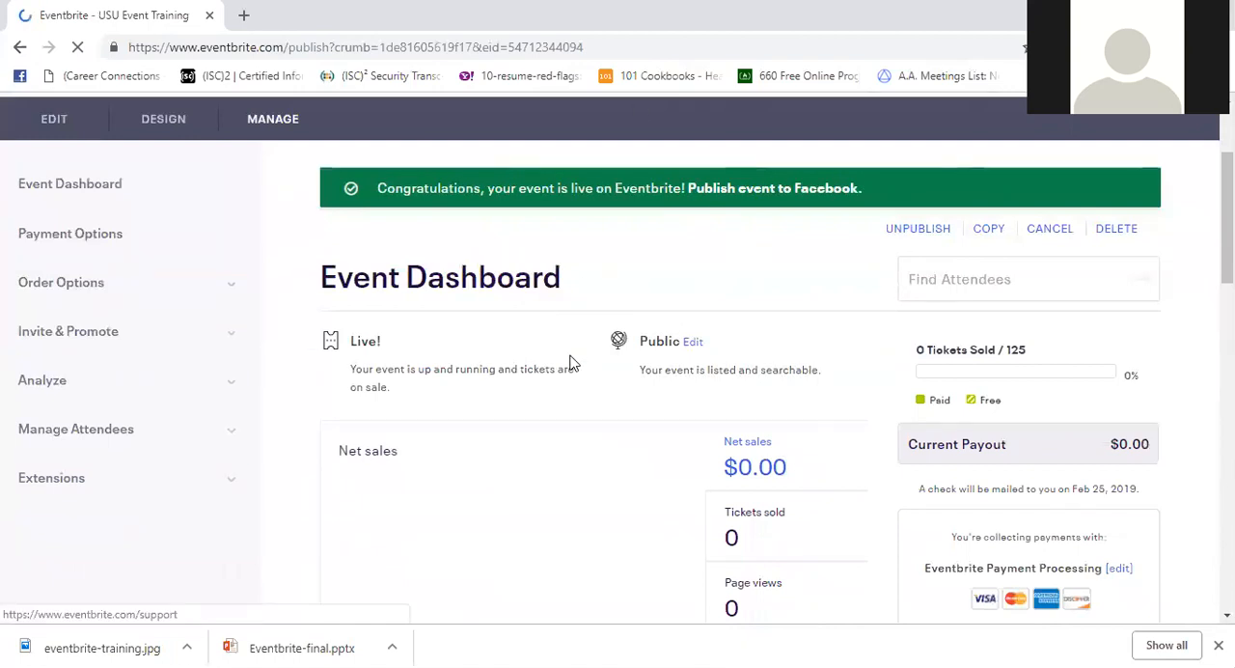
pyautogui.scroll(-1, 570, 361)
pyautogui.scroll(-1, 572, 381)
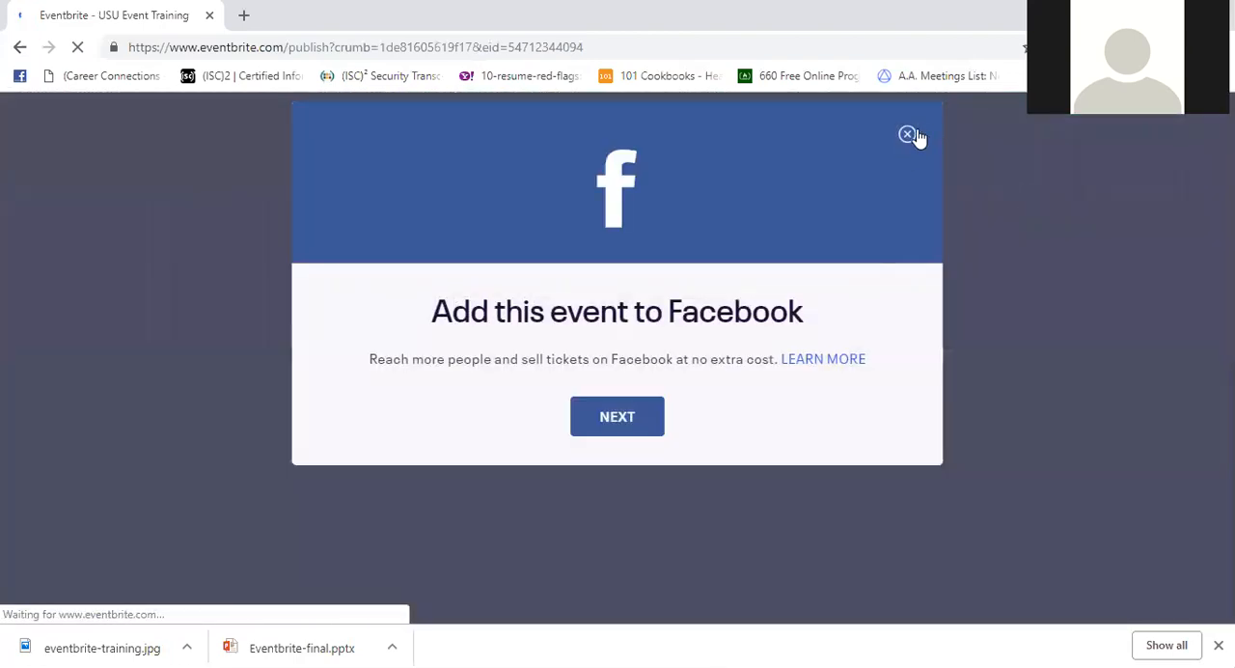
pyautogui.click(907, 135)
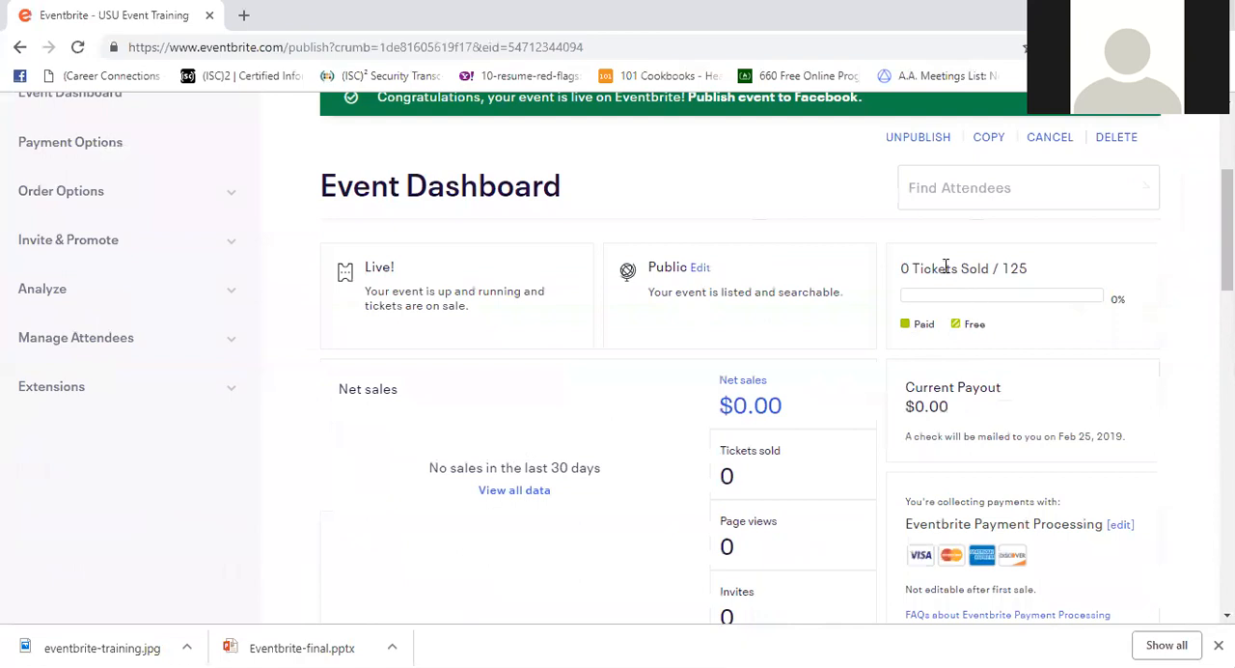
# - Look over the event dashboard's sales summary and its sales by ticket type
pyautogui.scroll(-1, 749, 295)
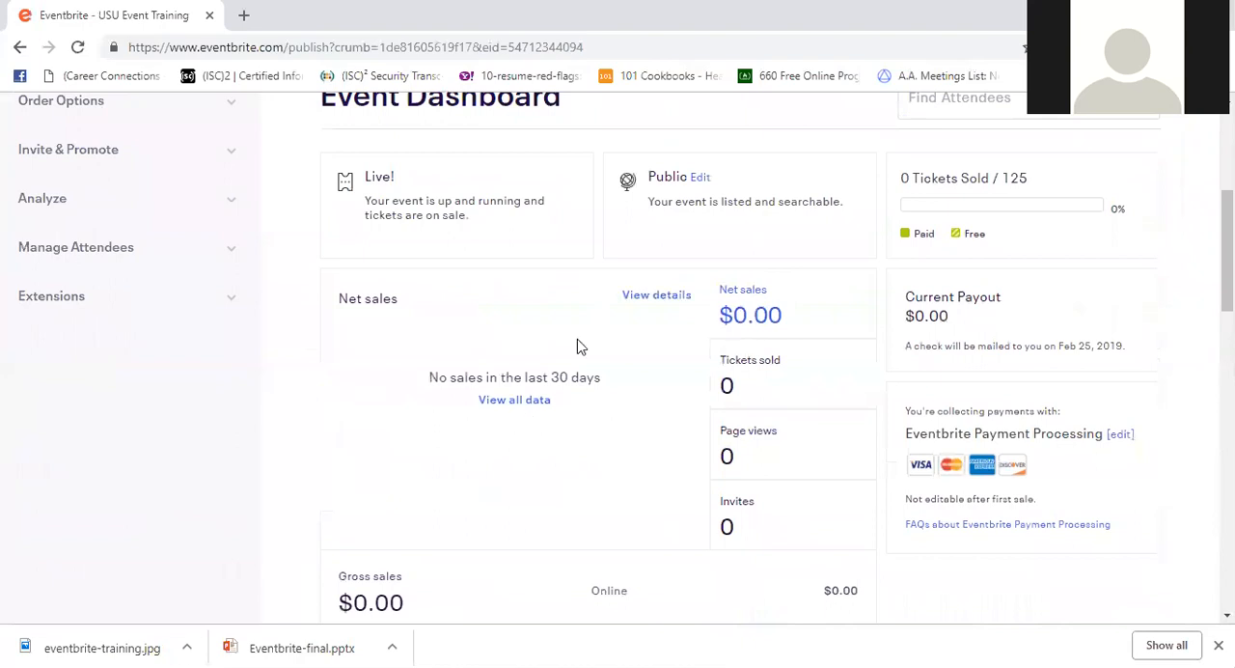
pyautogui.scroll(-5, 529, 256)
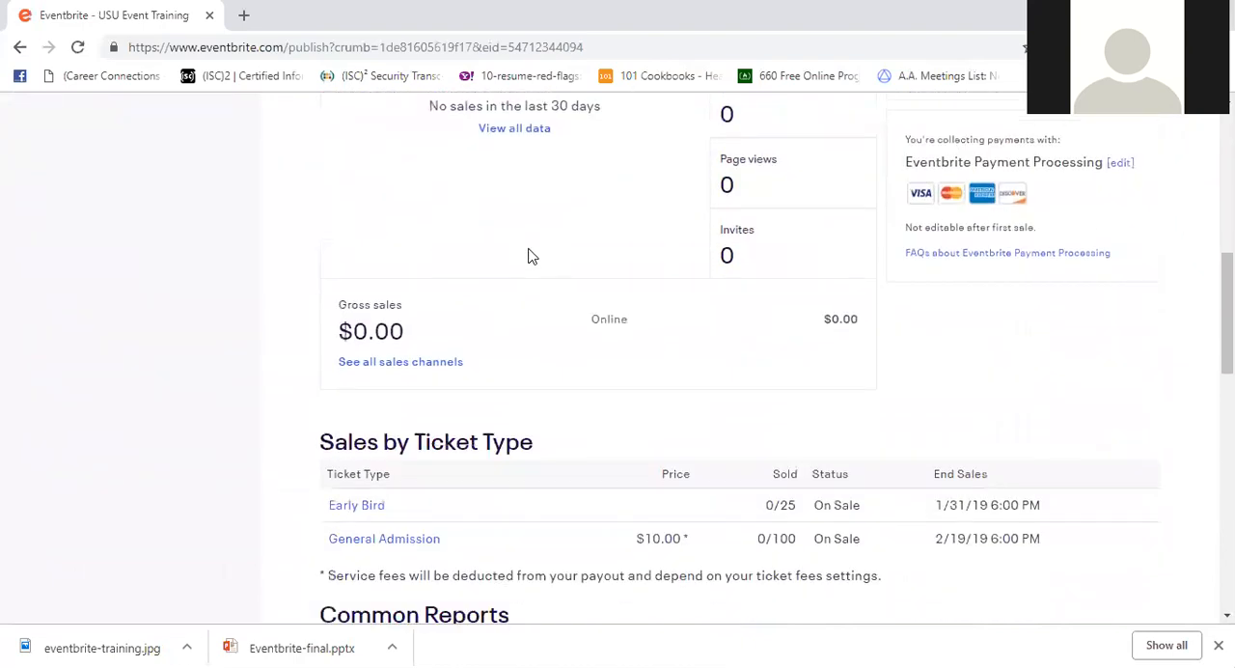
pyautogui.scroll(6, 490, 359)
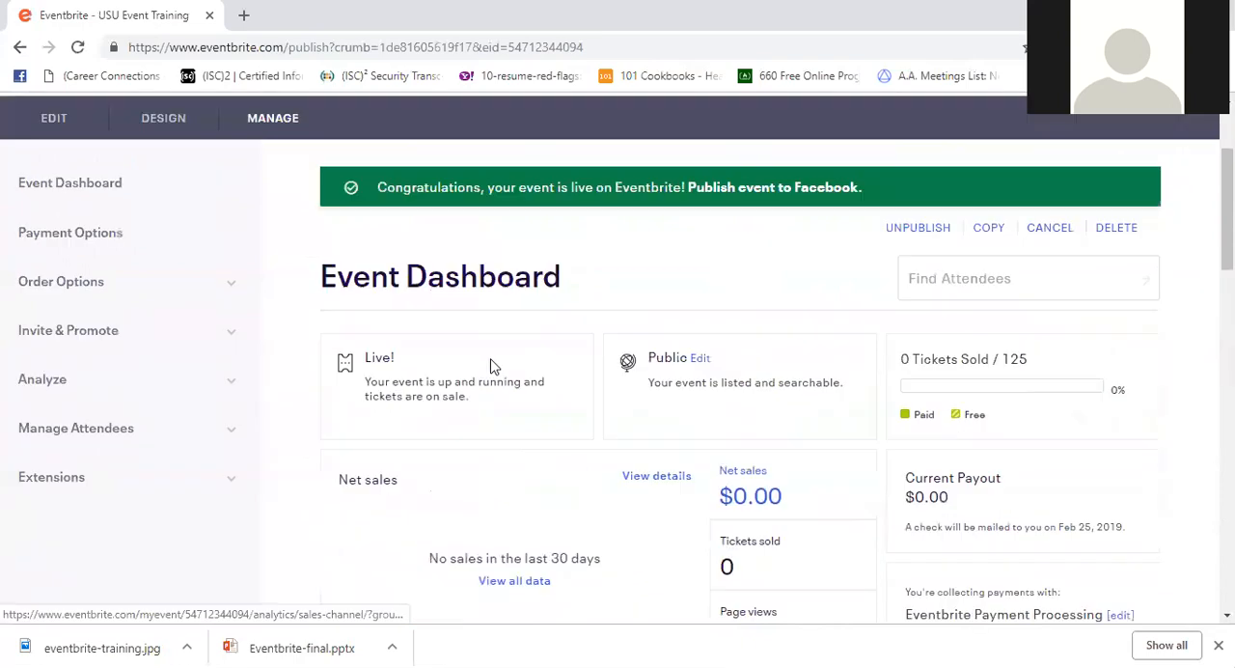
pyautogui.scroll(-2, 510, 419)
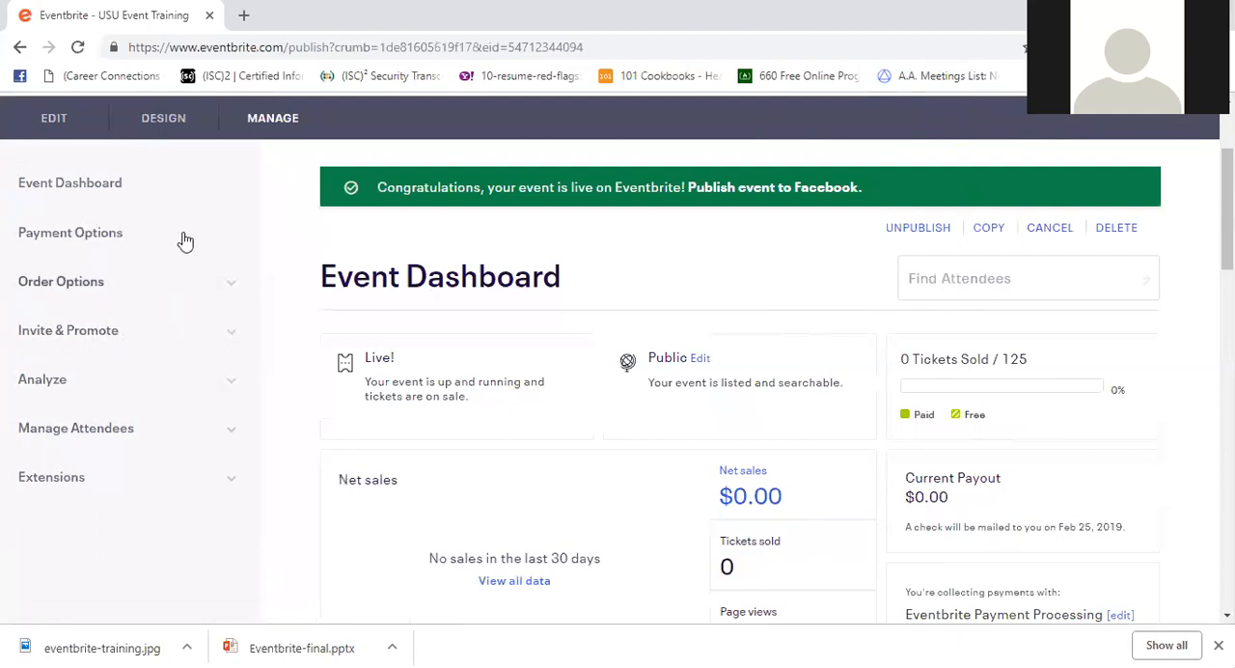
# - Open the event's payment options and review the payment processing, payout method and offline payment sections
pyautogui.click(118, 239)
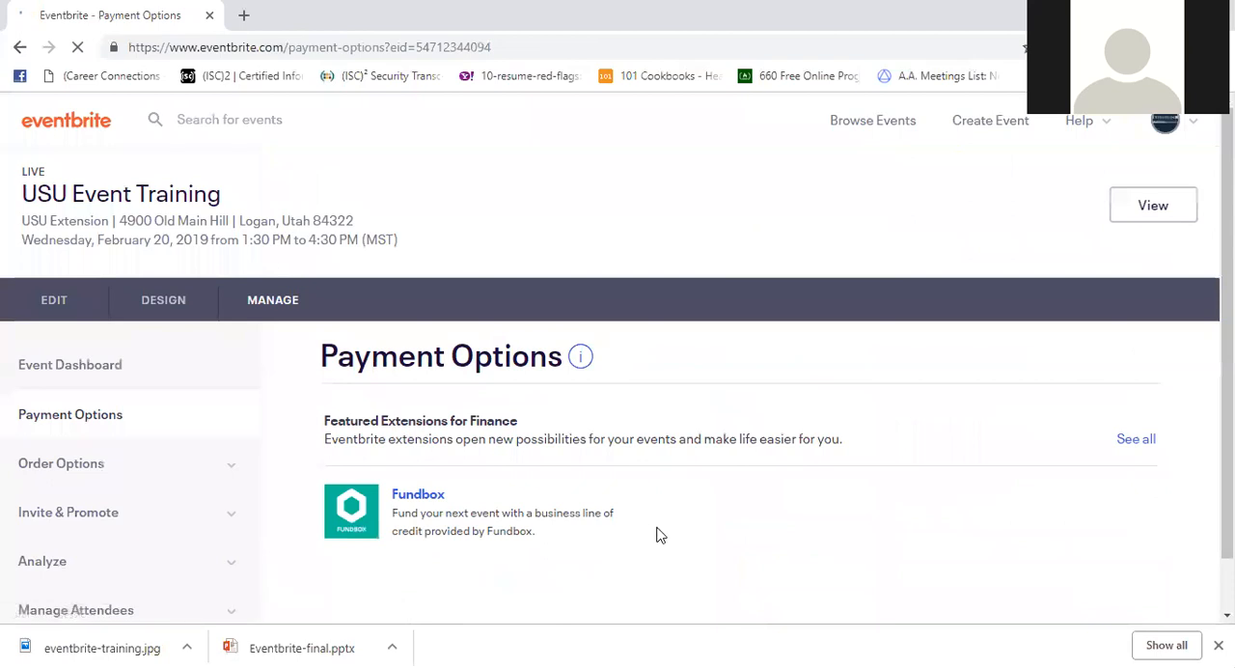
pyautogui.scroll(-1, 666, 488)
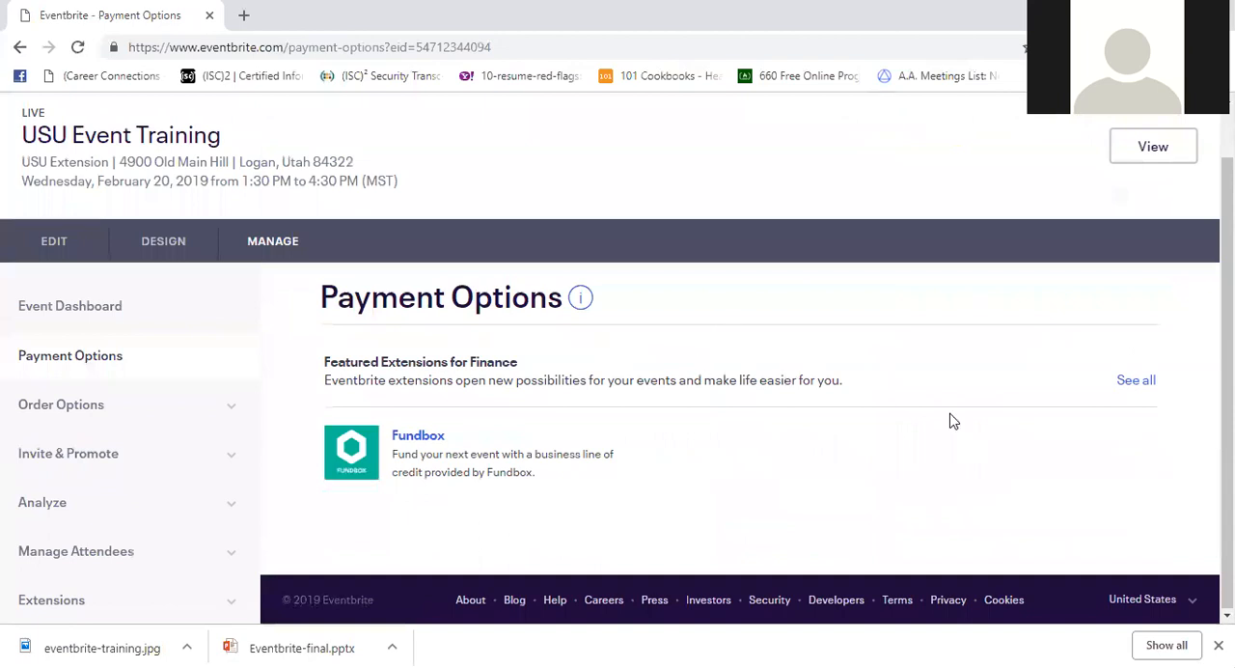
pyautogui.scroll(1, 556, 433)
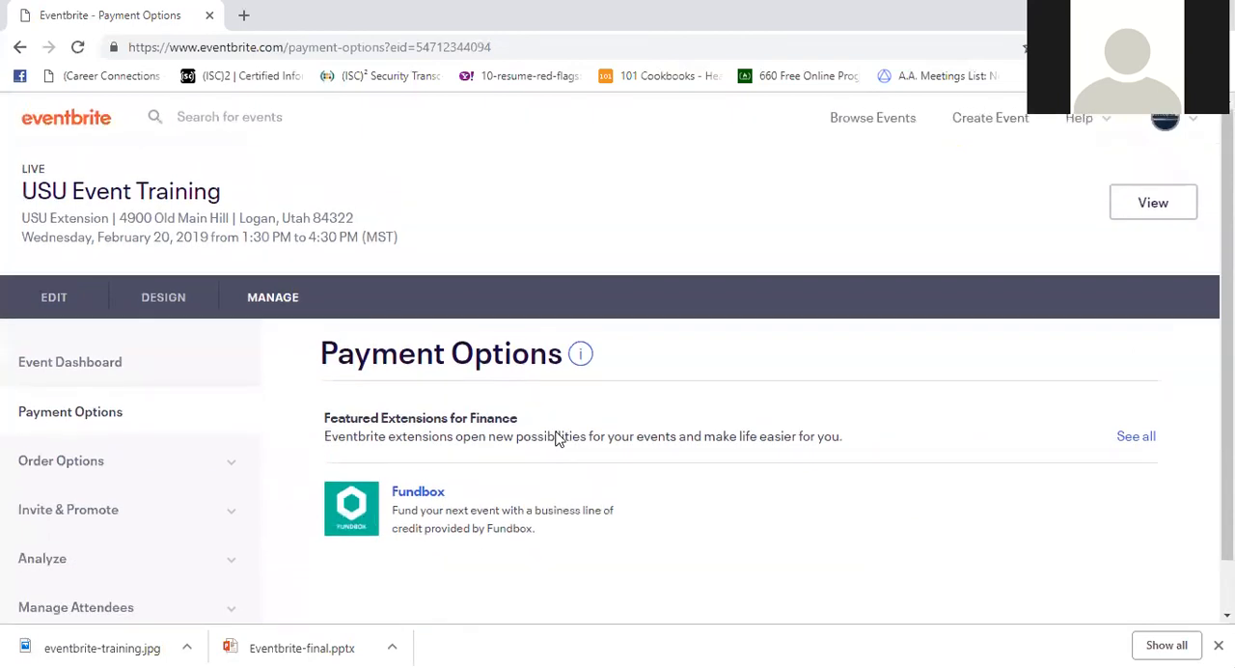
pyautogui.scroll(-5, 556, 433)
pyautogui.scroll(1, 557, 427)
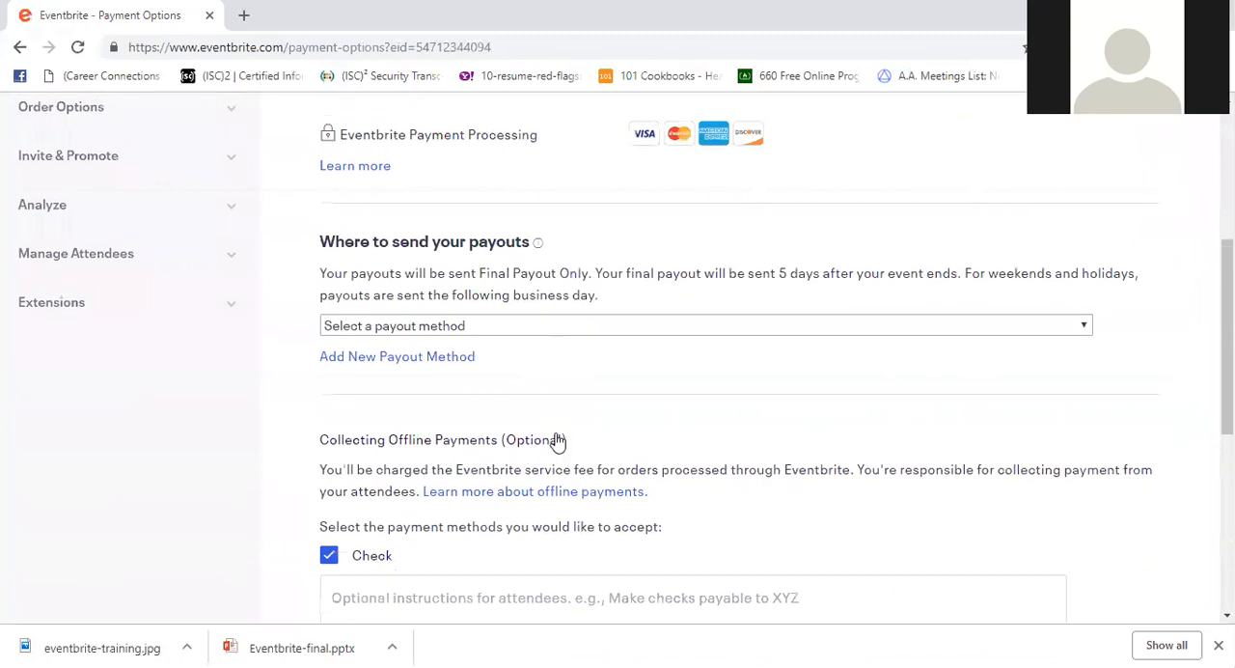
pyautogui.scroll(1, 555, 439)
pyautogui.scroll(1, 518, 264)
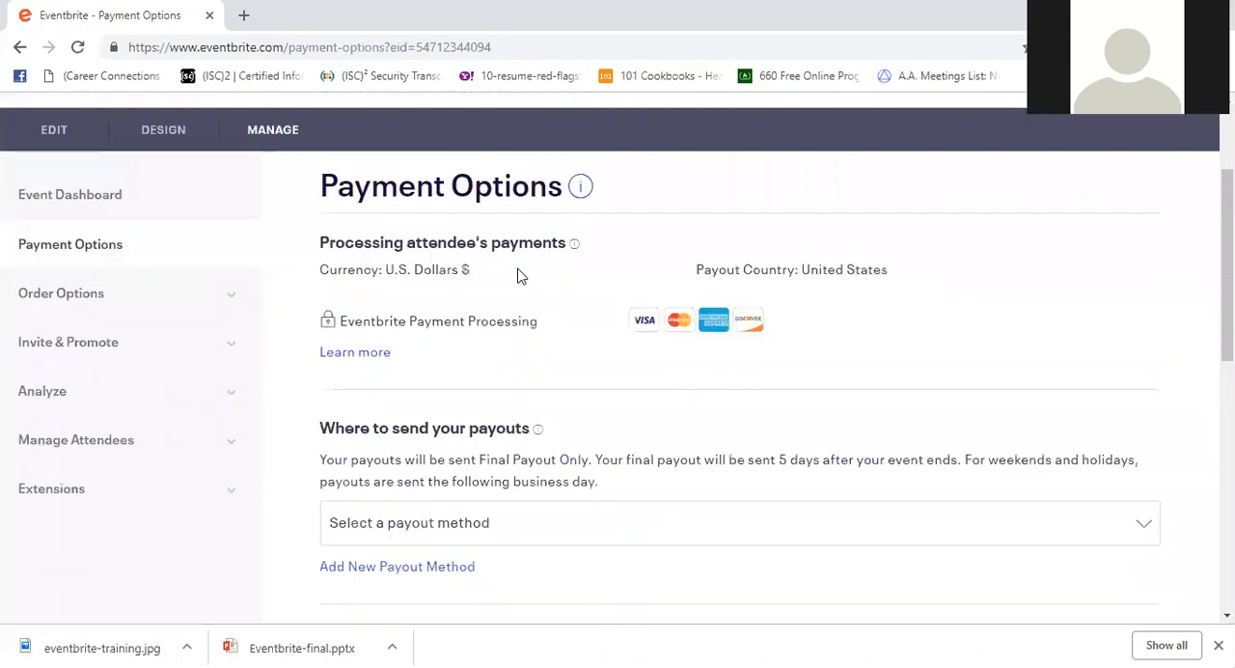
pyautogui.scroll(-1, 518, 266)
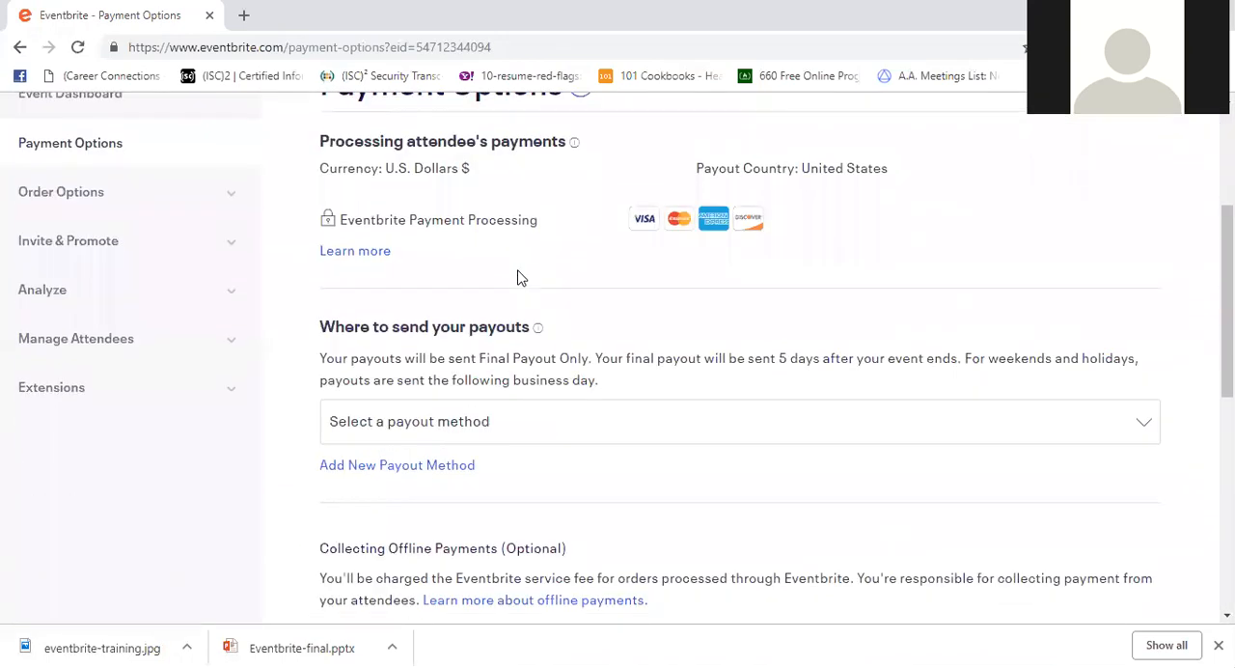
# - Set the payout method to the Utah State University Extension check for Washington County 4-H
pyautogui.click(466, 425)
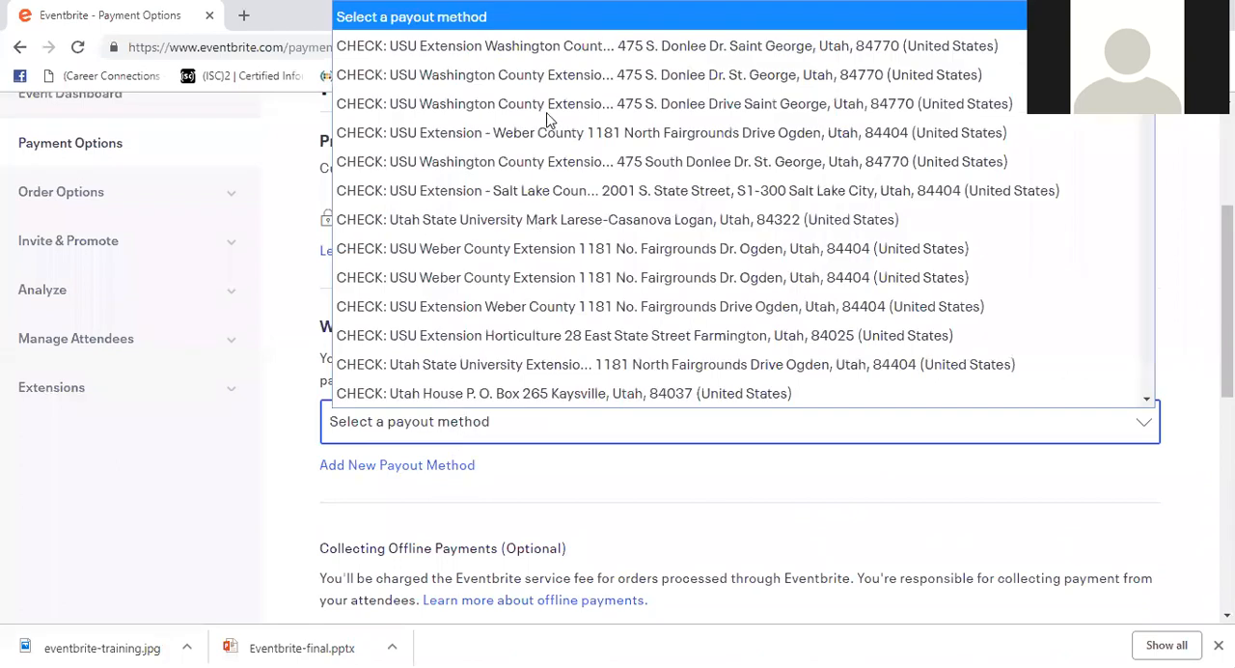
pyautogui.scroll(-4, 547, 118)
pyautogui.scroll(-7, 547, 118)
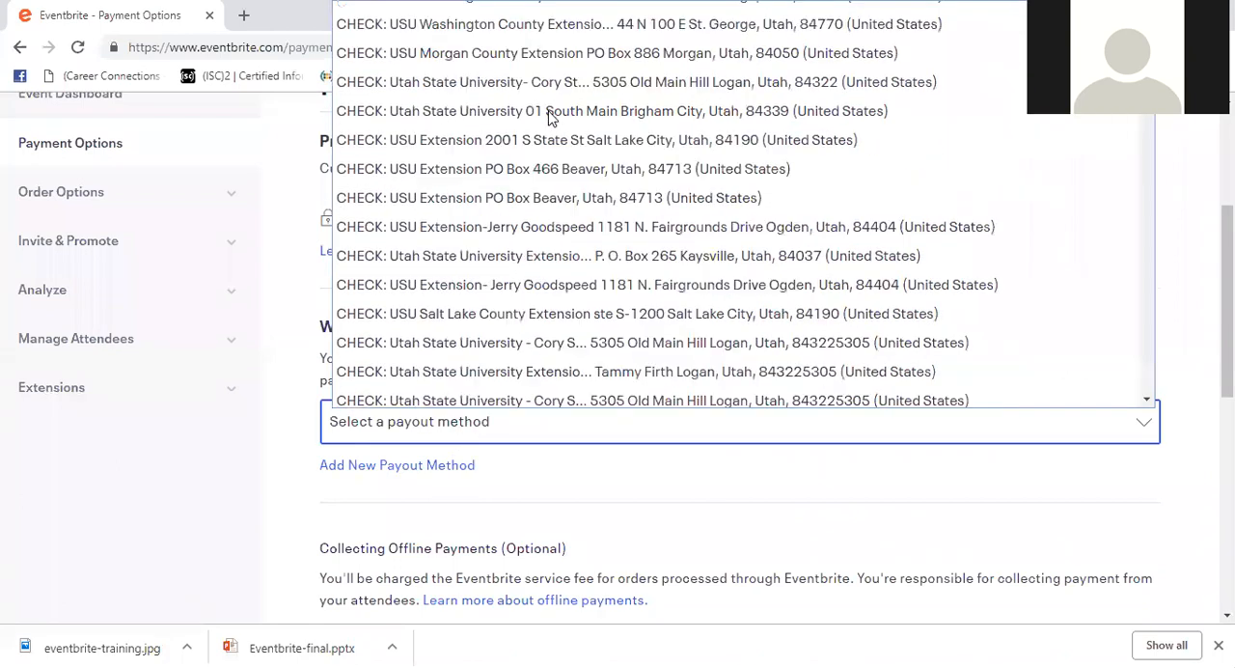
pyautogui.scroll(7, 553, 115)
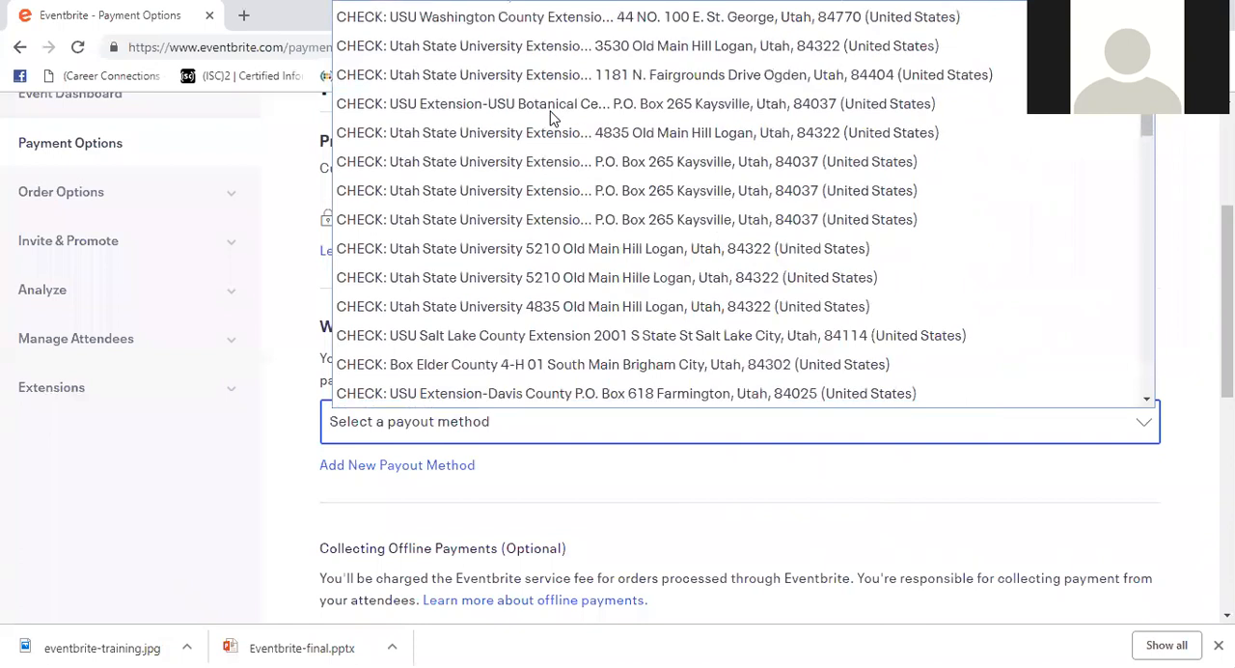
pyautogui.scroll(-2, 553, 116)
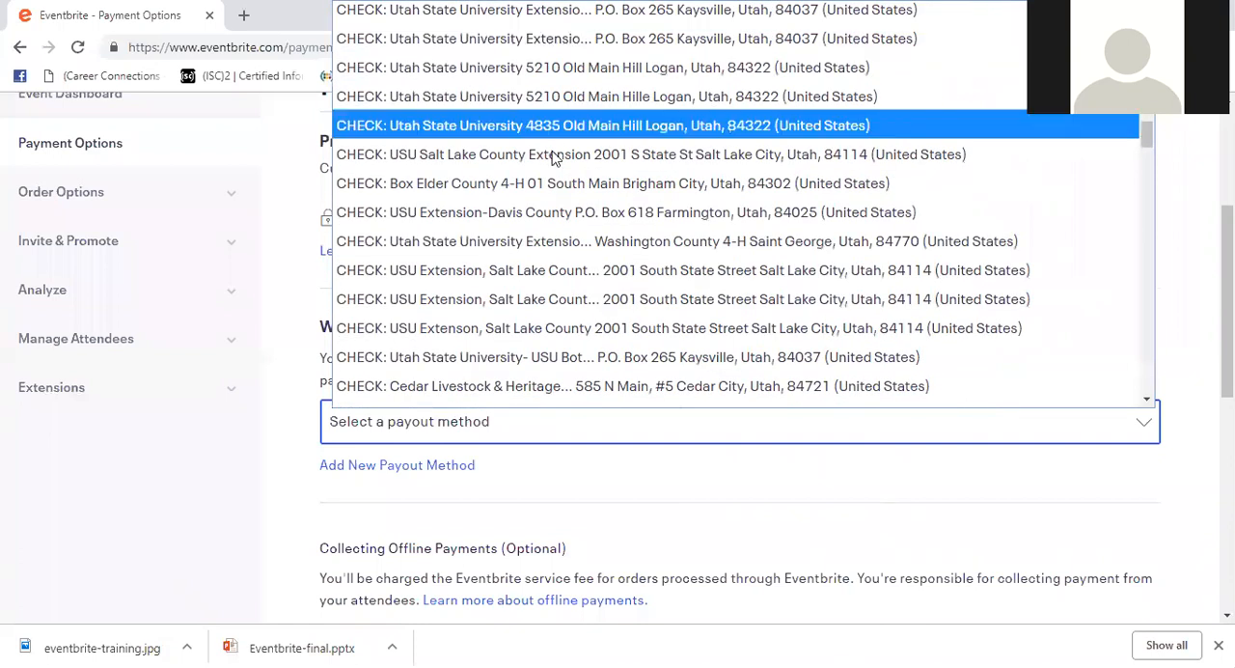
pyautogui.scroll(2, 554, 189)
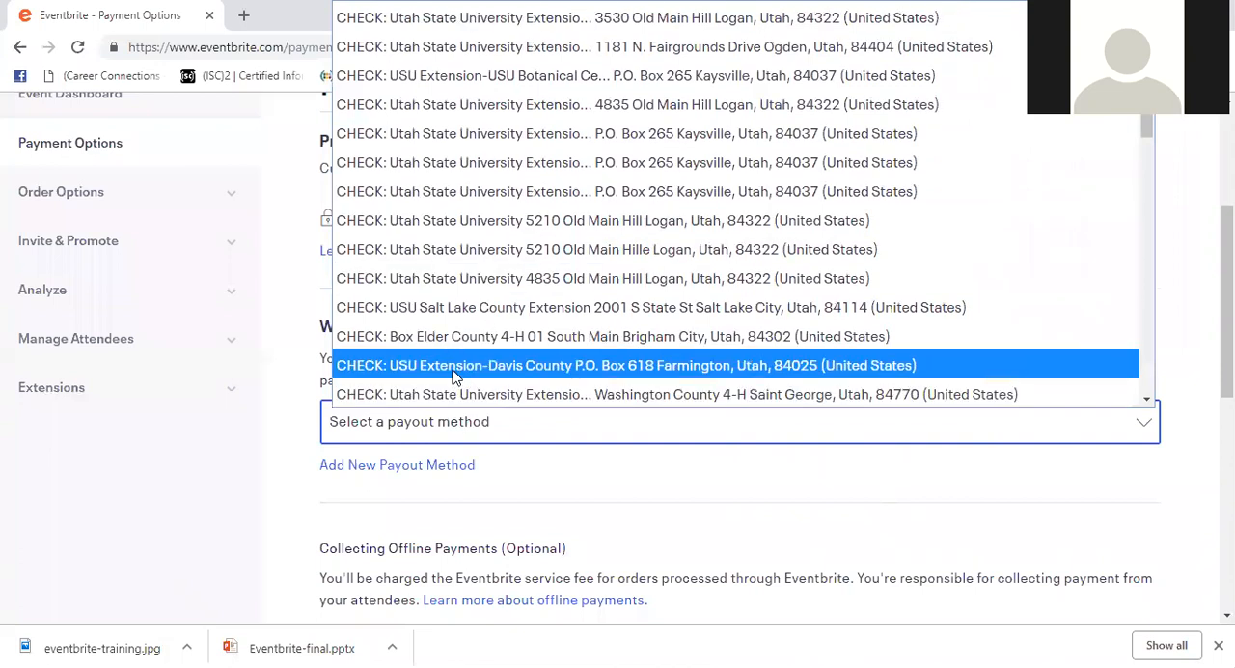
pyautogui.click(582, 394)
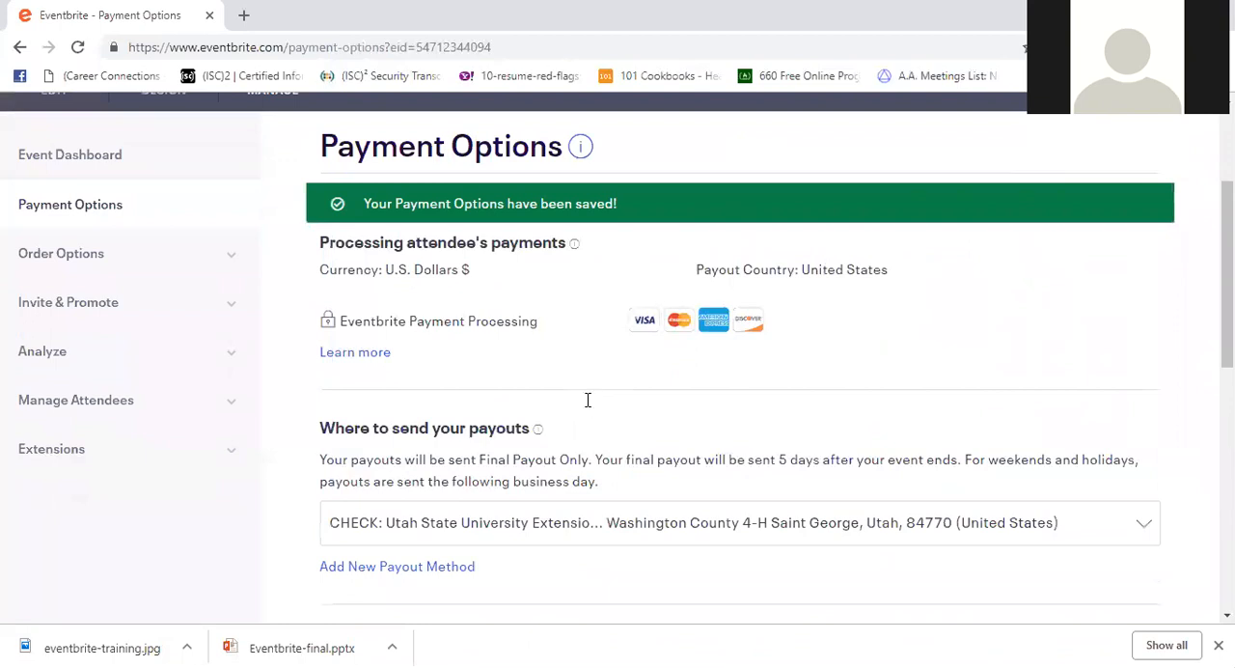
# - Look over the payment options, then open the event's order form and review its attendee information, group registration and additional items sections
pyautogui.scroll(-2, 584, 405)
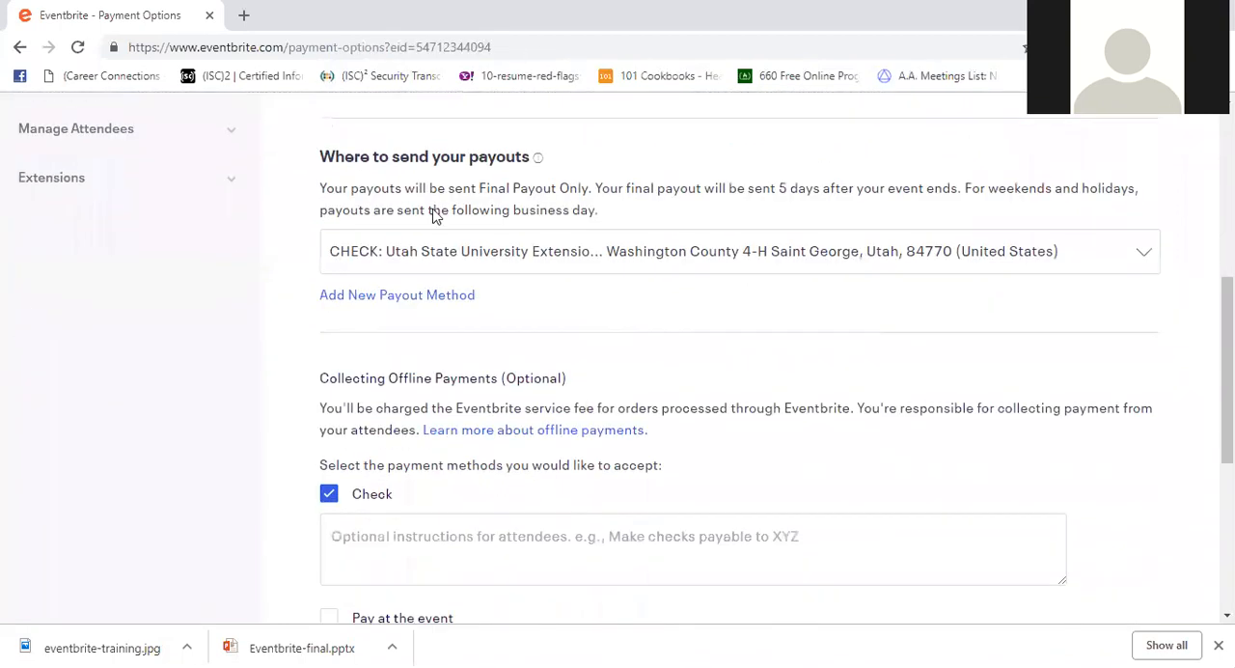
pyautogui.scroll(-1, 355, 324)
pyautogui.scroll(2, 629, 391)
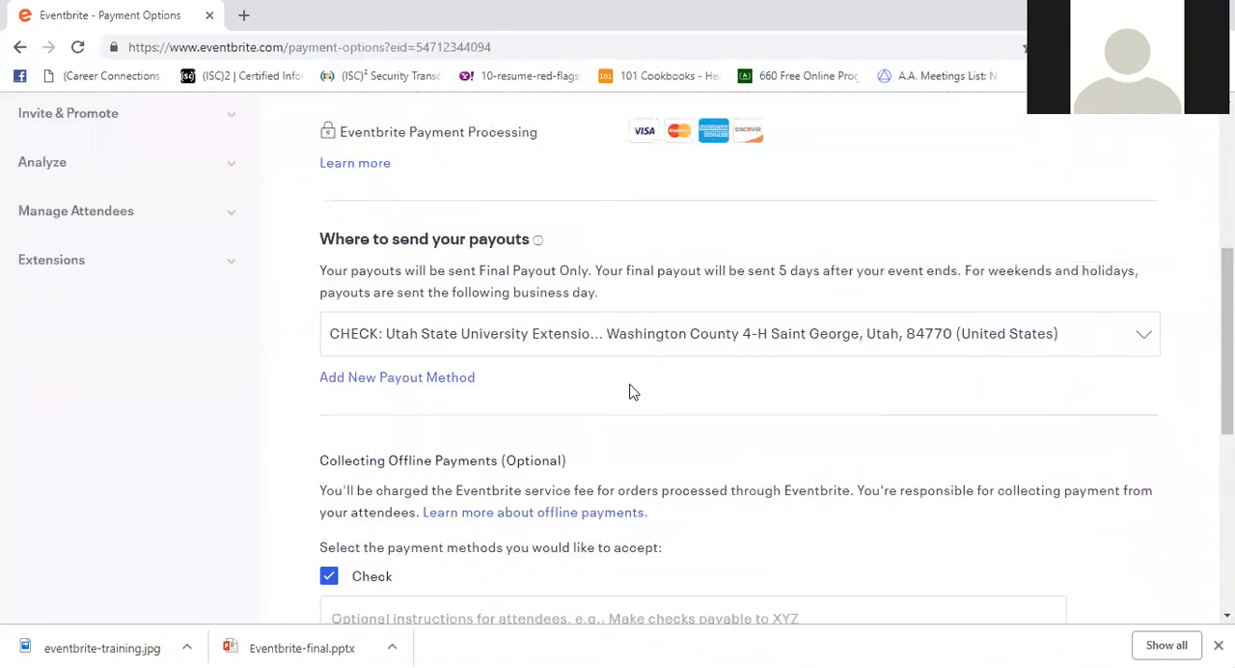
pyautogui.scroll(1, 349, 264)
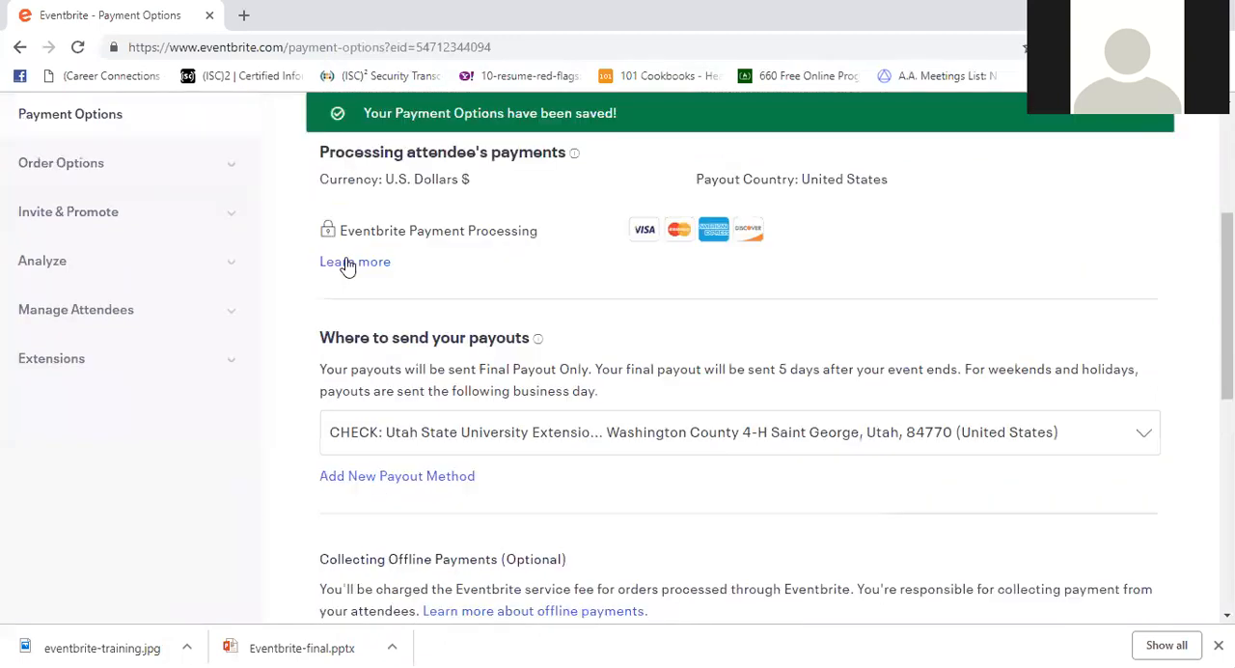
pyautogui.scroll(1, 58, 261)
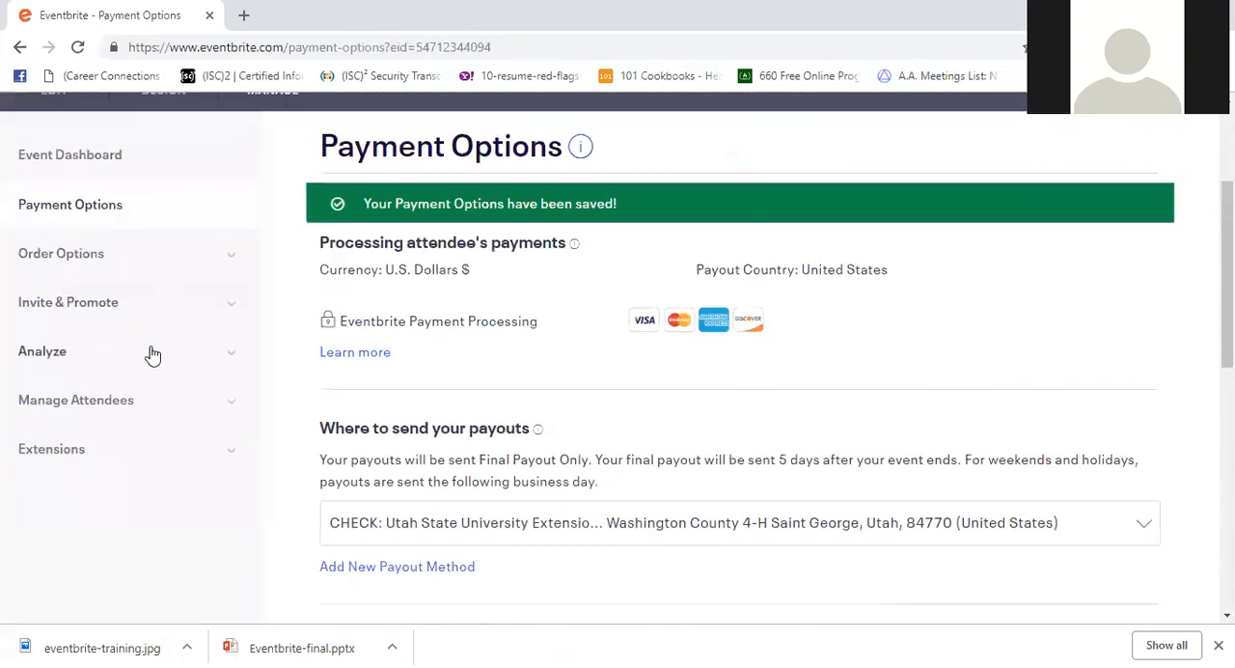
pyautogui.click(234, 258)
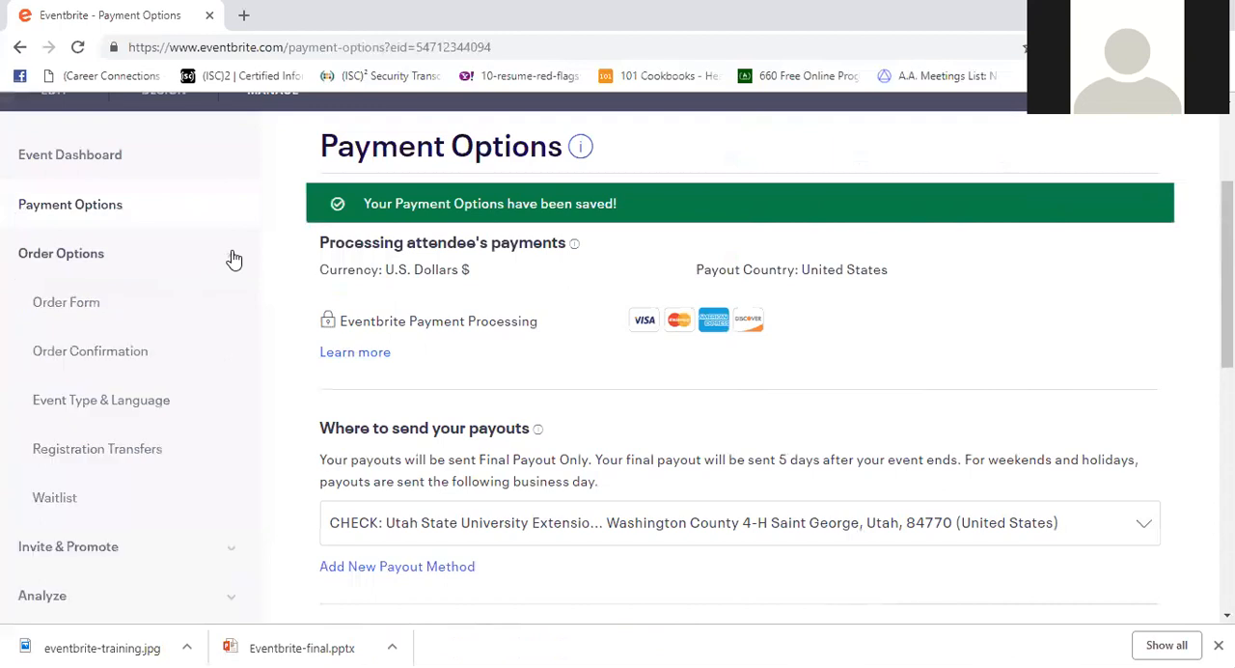
pyautogui.click(62, 309)
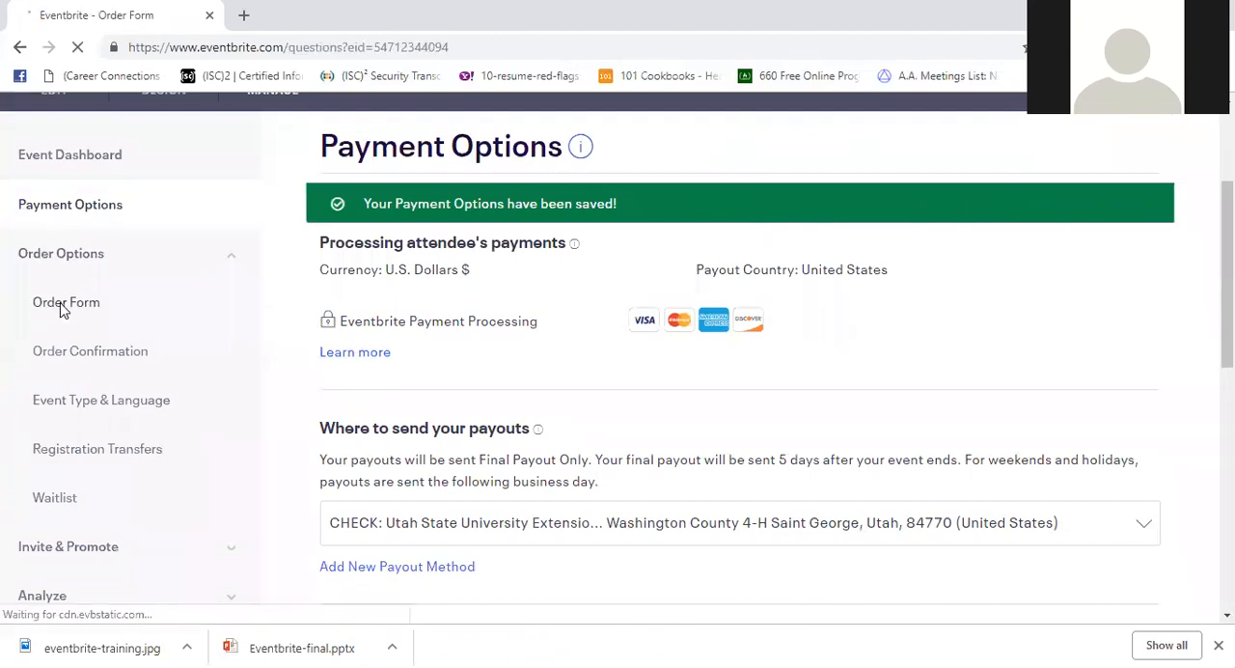
pyautogui.scroll(-3, 570, 487)
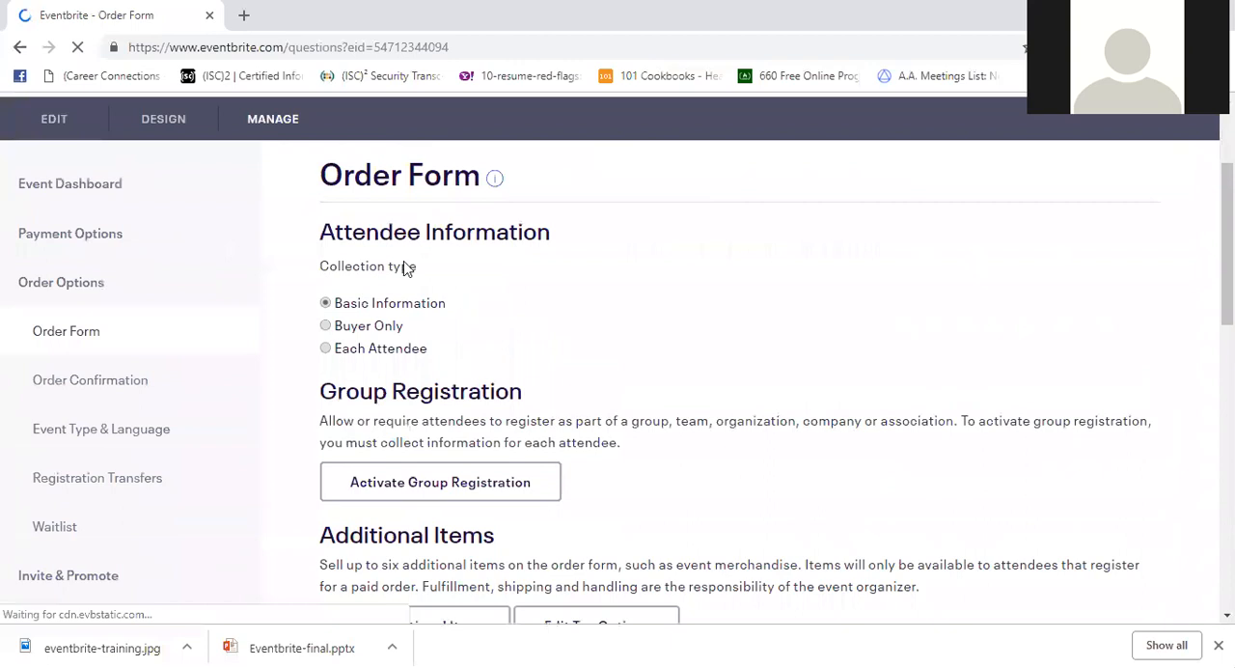
pyautogui.scroll(-1, 739, 405)
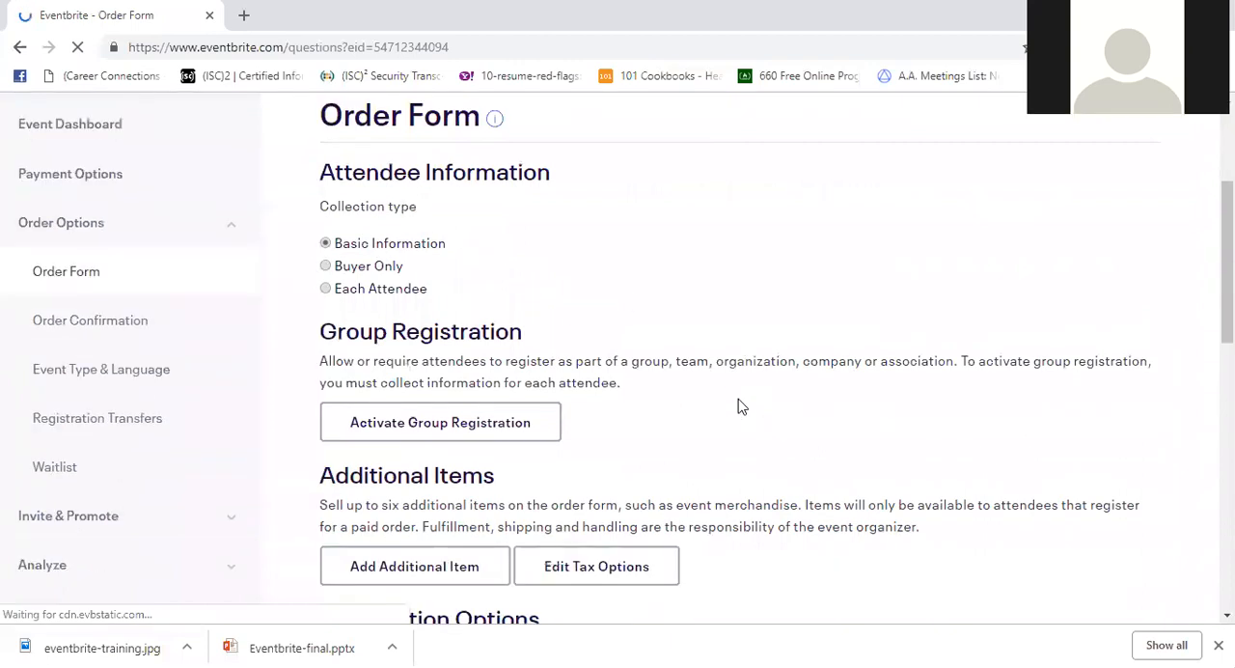
pyautogui.scroll(-1, 739, 405)
pyautogui.scroll(2, 733, 403)
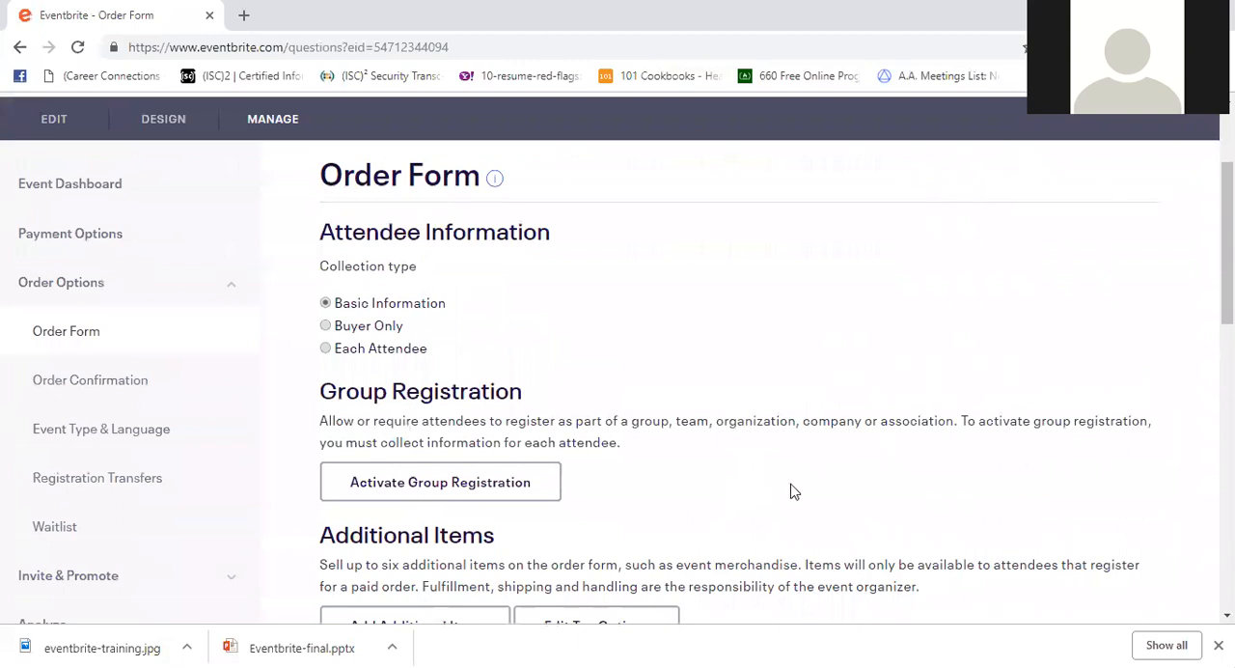
# - Set the order form's collection type to Buyer Only and include Shipping Address in the information to collect
pyautogui.click(325, 327)
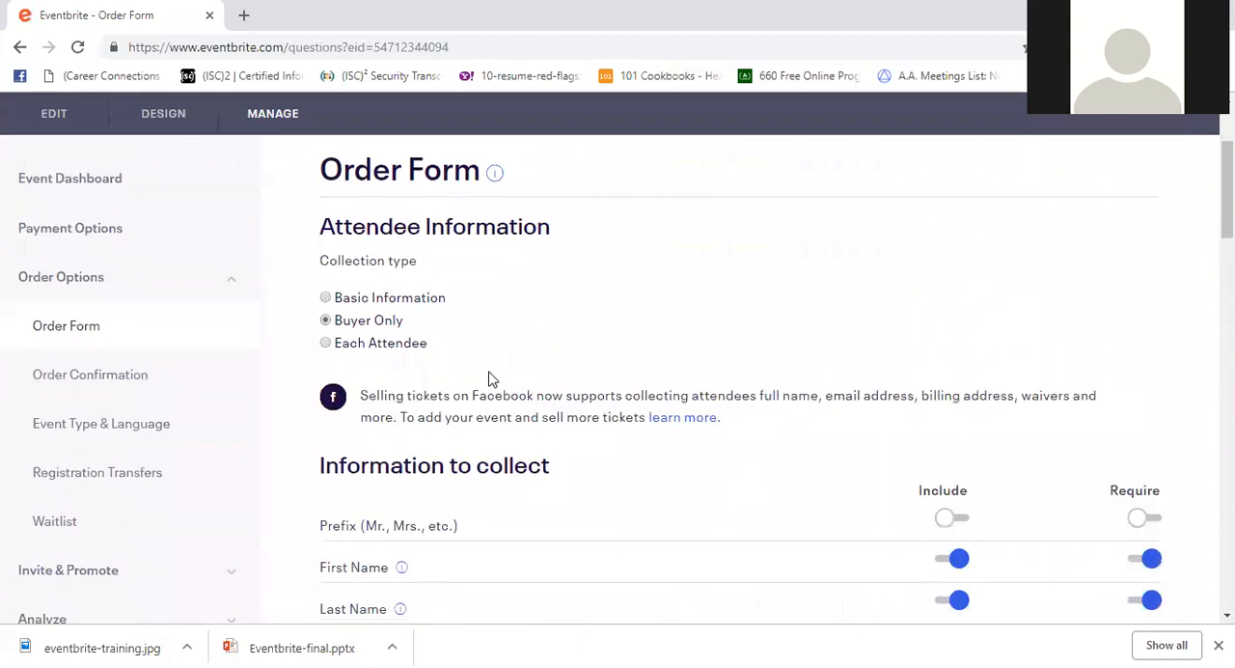
pyautogui.scroll(-3, 490, 377)
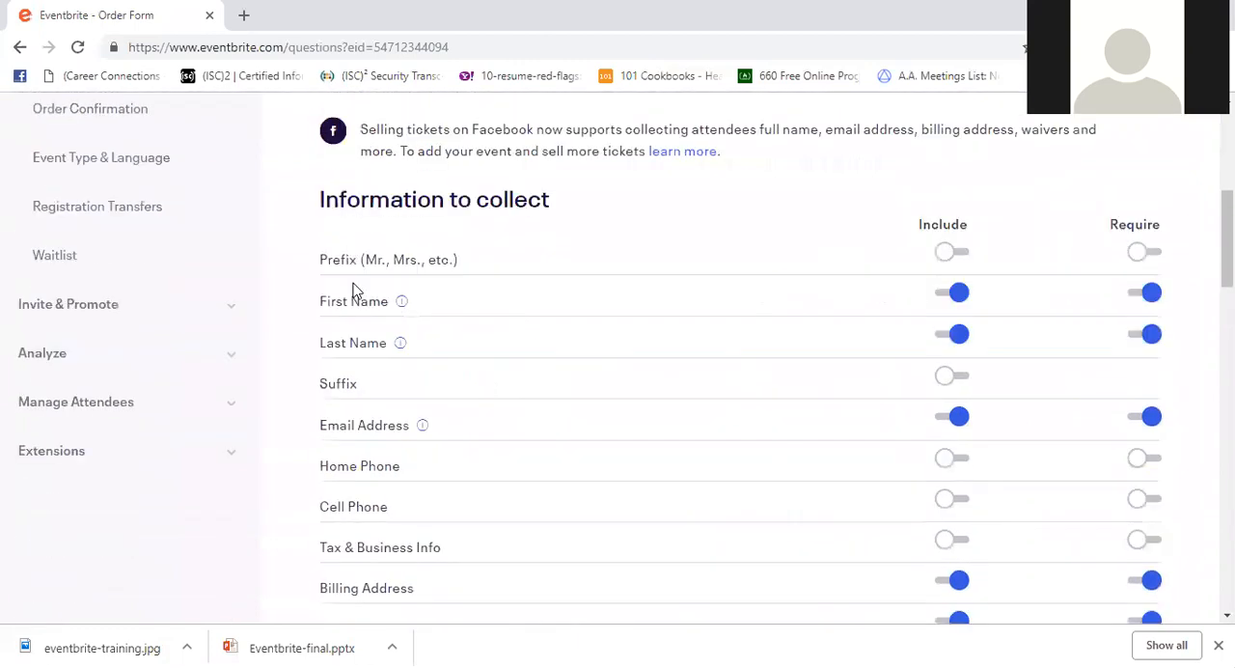
pyautogui.scroll(-1, 439, 375)
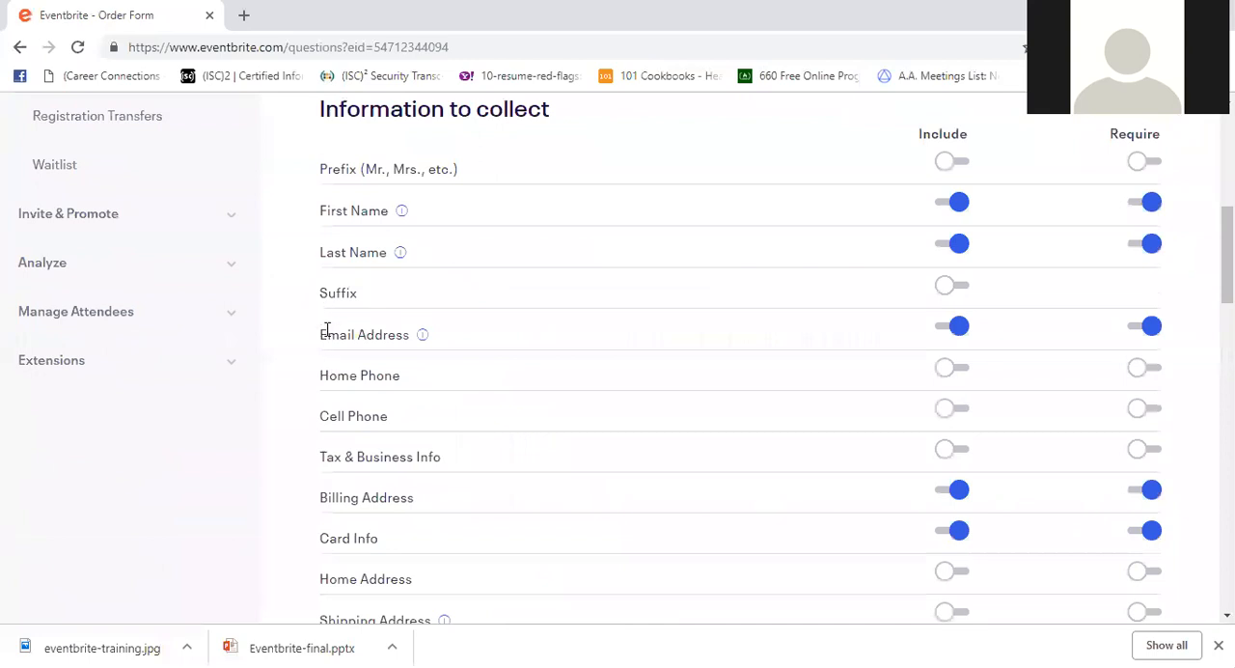
pyautogui.scroll(-1, 448, 383)
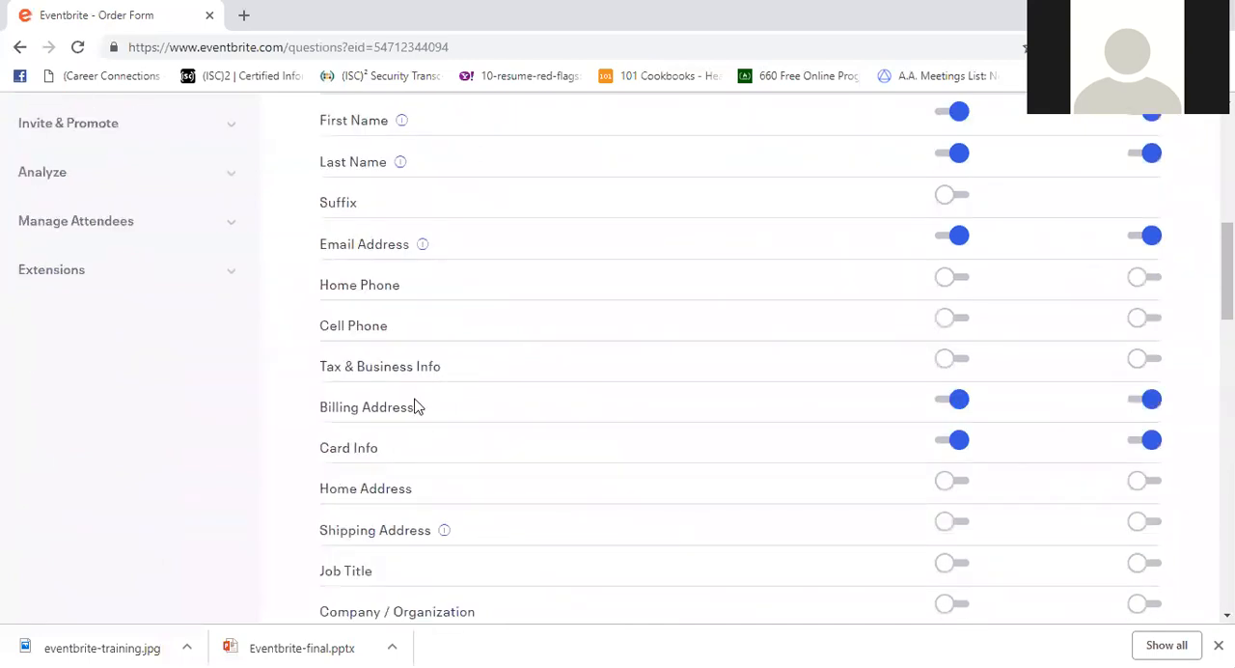
pyautogui.scroll(-2, 436, 402)
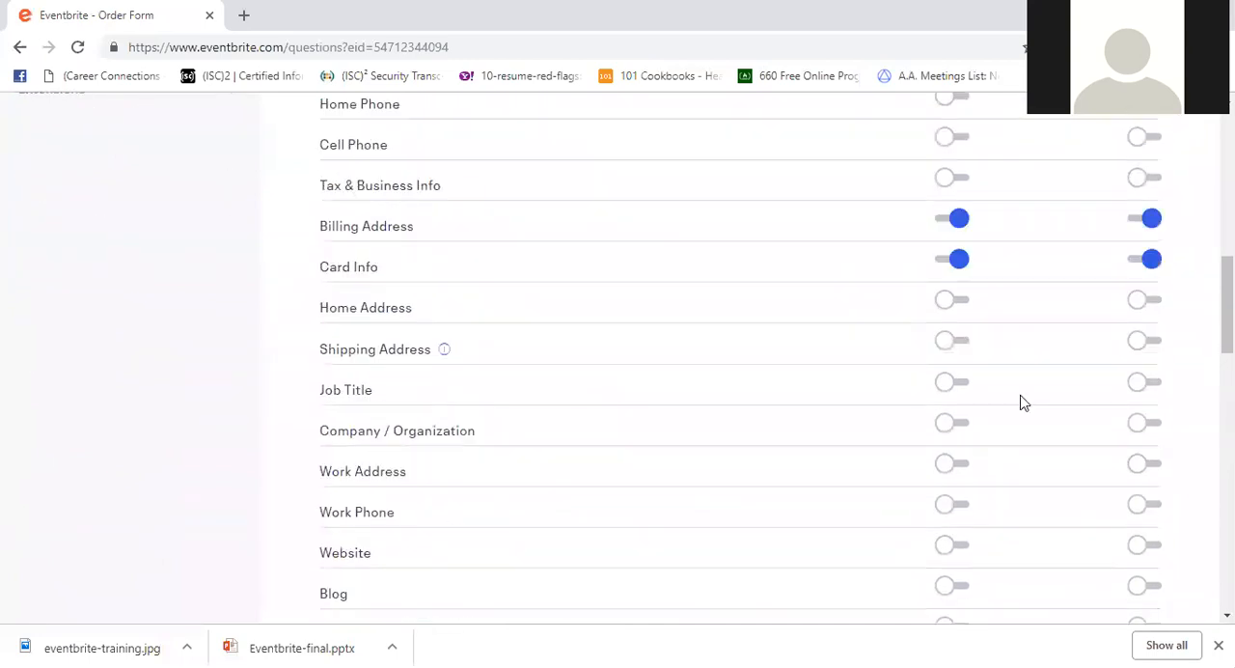
pyautogui.click(943, 340)
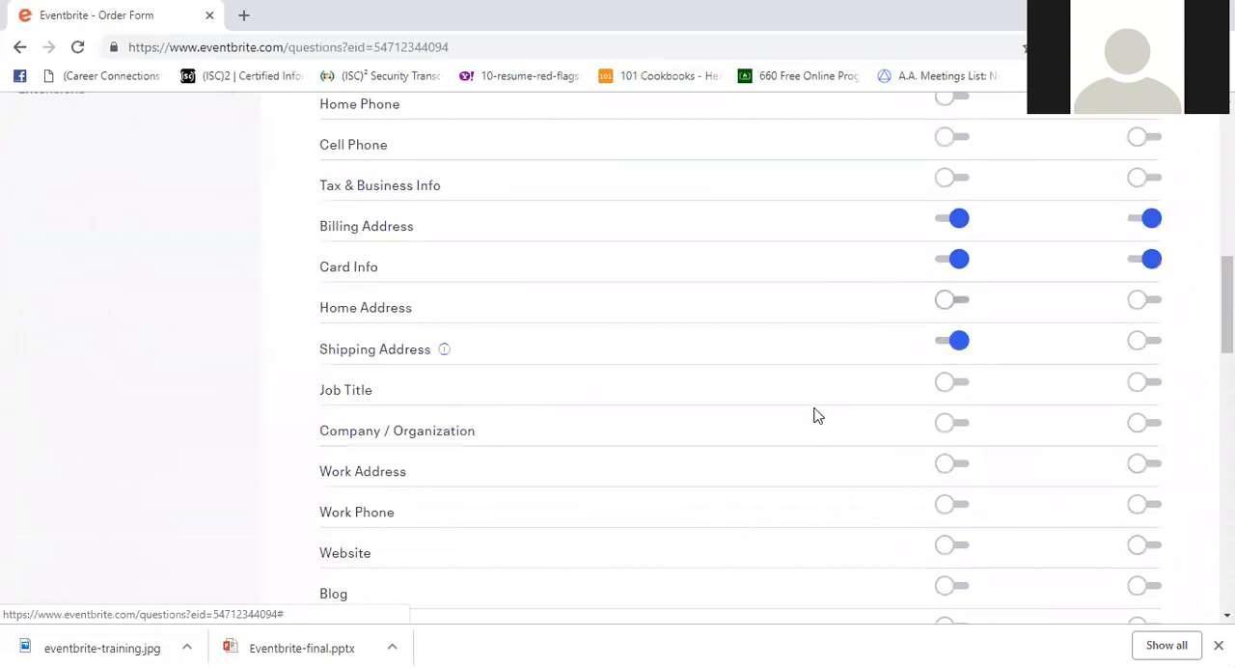
# - Examine the remaining optional fields in the order form's information to collect and the option to create custom questions
pyautogui.scroll(-1, 813, 420)
pyautogui.scroll(-1, 813, 432)
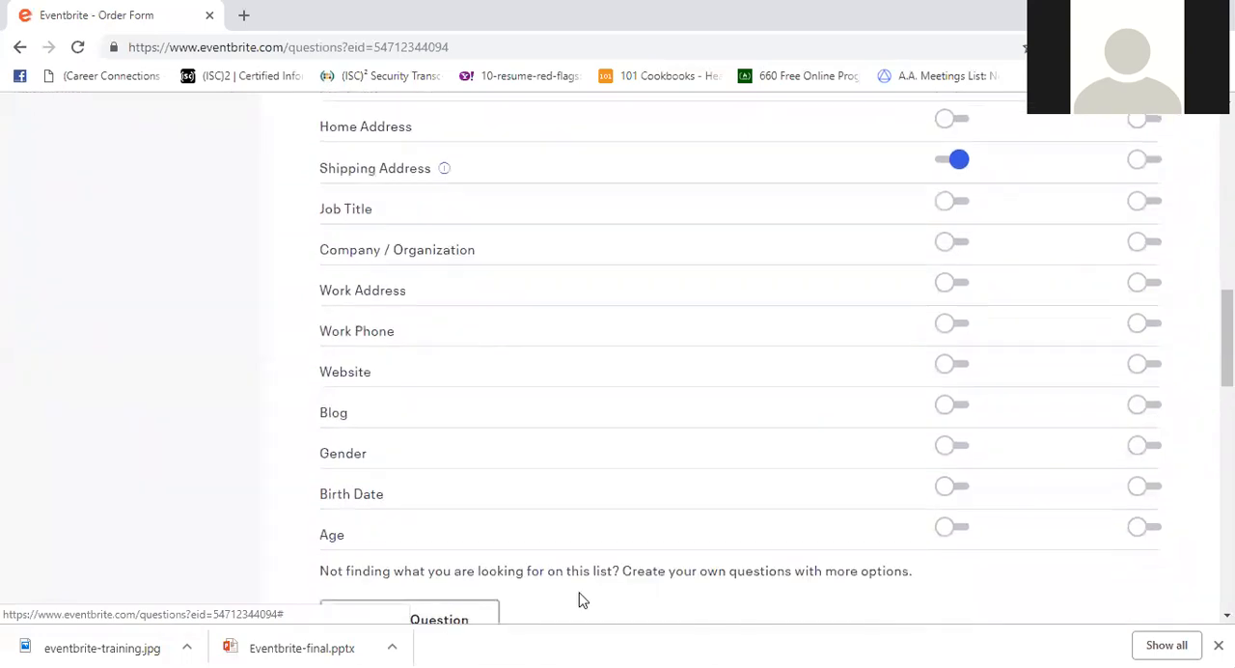
pyautogui.scroll(-1, 592, 290)
pyautogui.scroll(2, 553, 290)
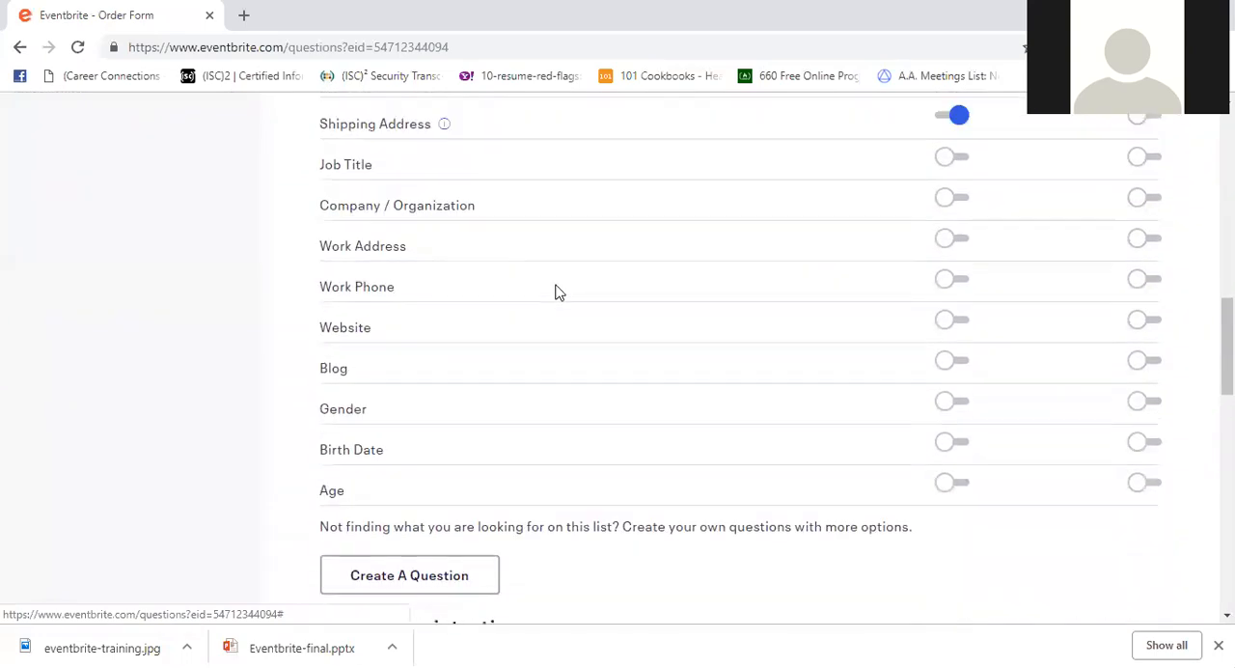
pyautogui.scroll(-2, 519, 225)
pyautogui.scroll(-1, 519, 225)
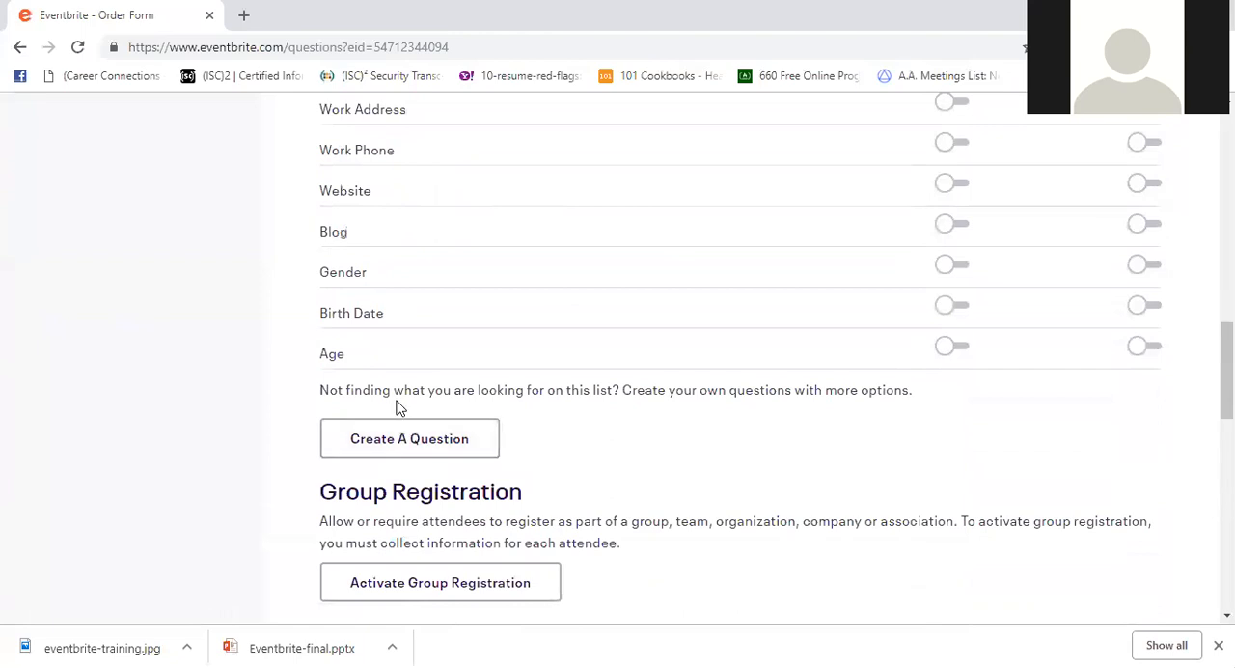
pyautogui.scroll(5, 399, 411)
pyautogui.scroll(6, 400, 424)
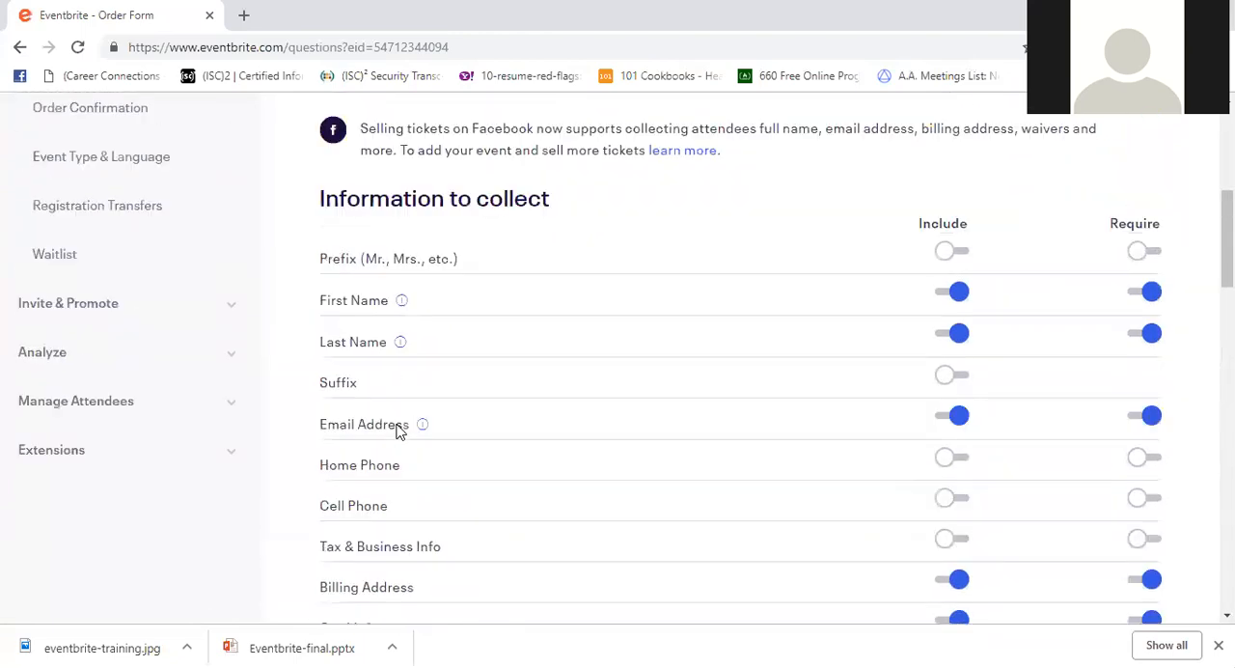
pyautogui.scroll(3, 391, 444)
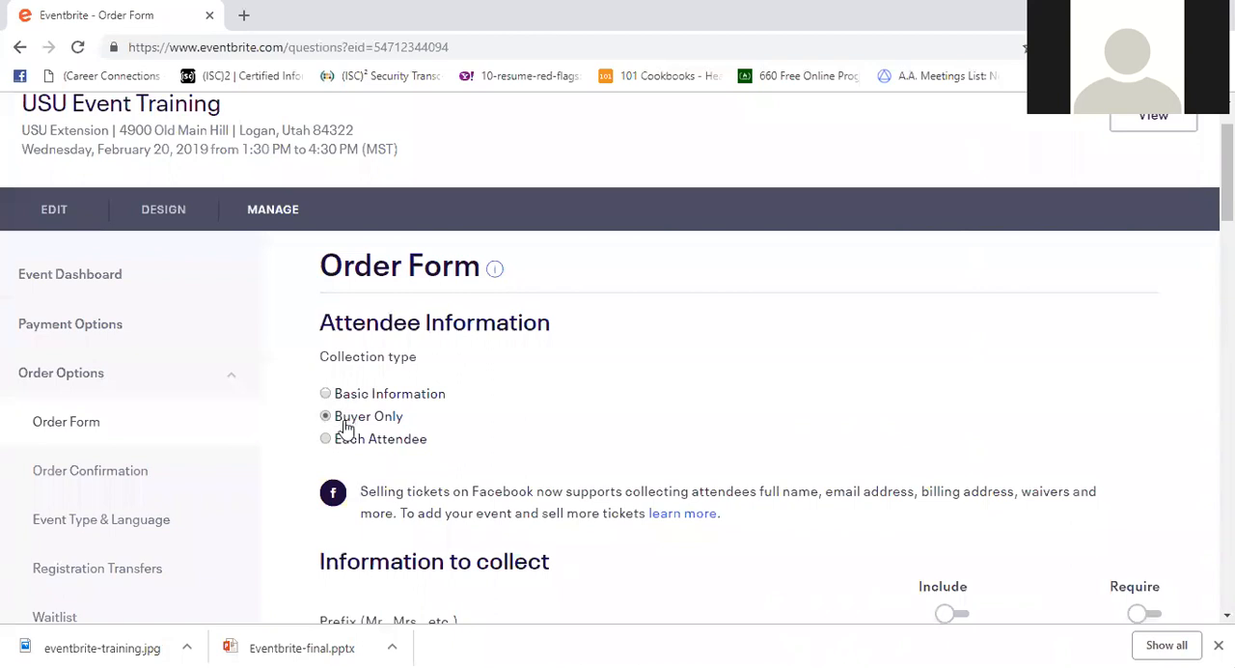
# - Set the order form's collection type to Each Attendee and check the ticket types and fields it covers
pyautogui.click(326, 439)
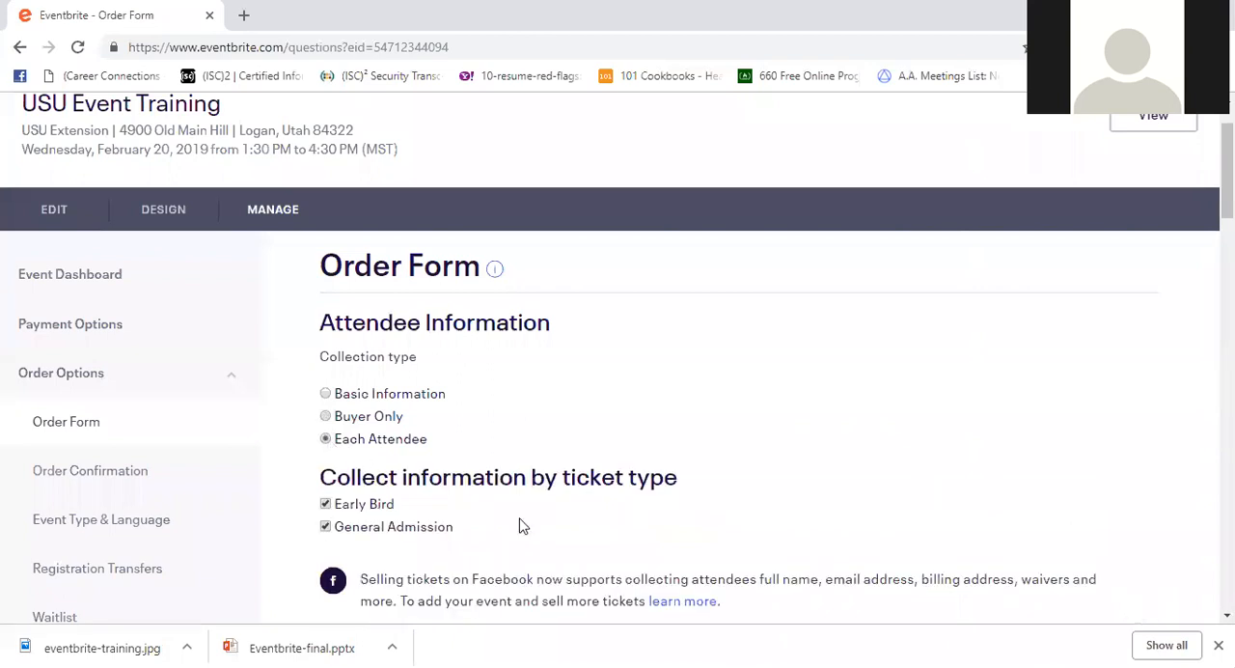
pyautogui.scroll(-4, 521, 521)
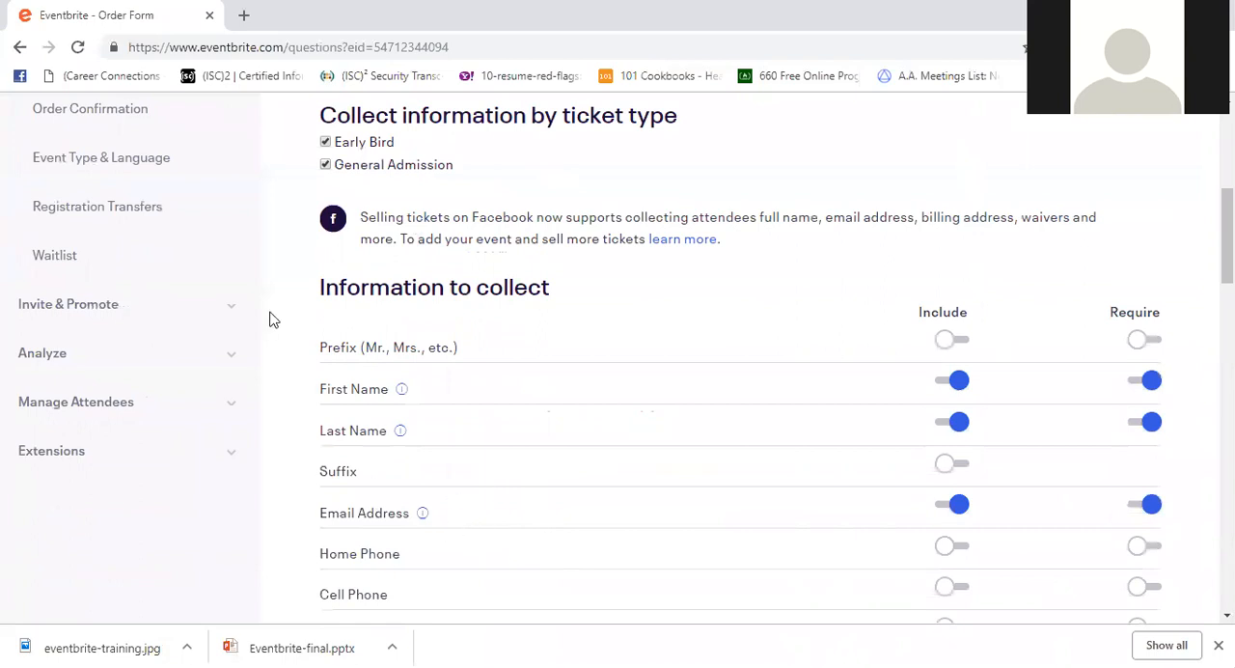
pyautogui.scroll(2, 365, 346)
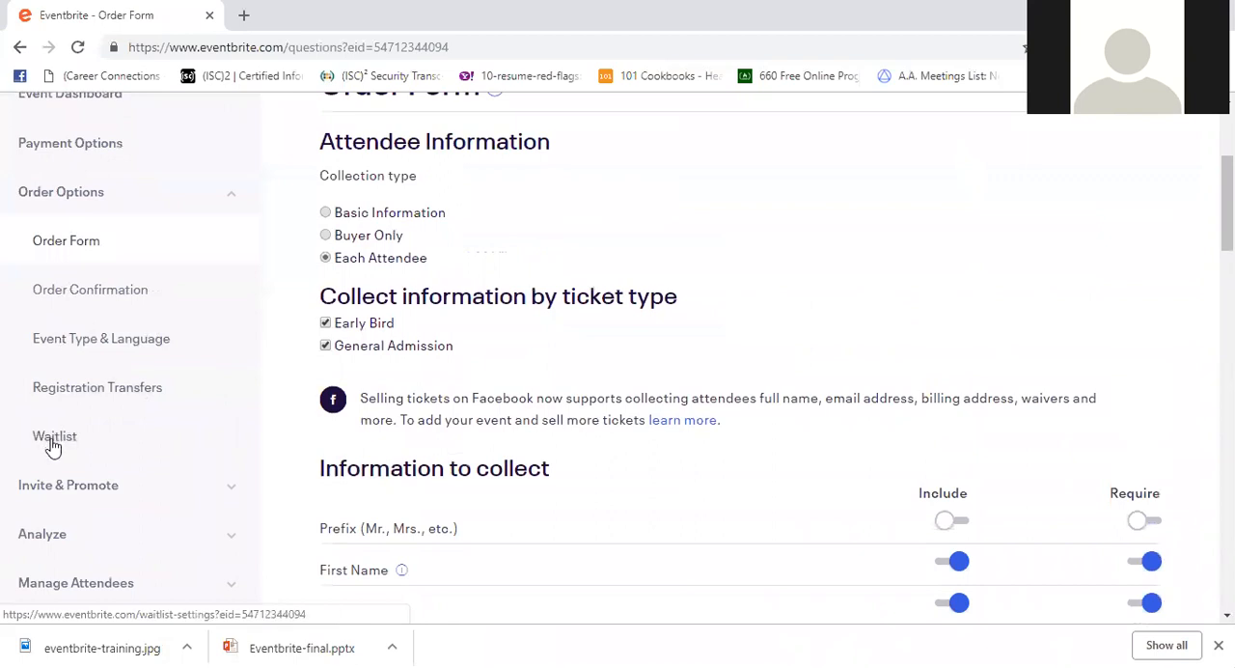
# - Enable the event's waitlist and review its trigger, maximum size, response time and auto-response message settings
pyautogui.click(61, 436)
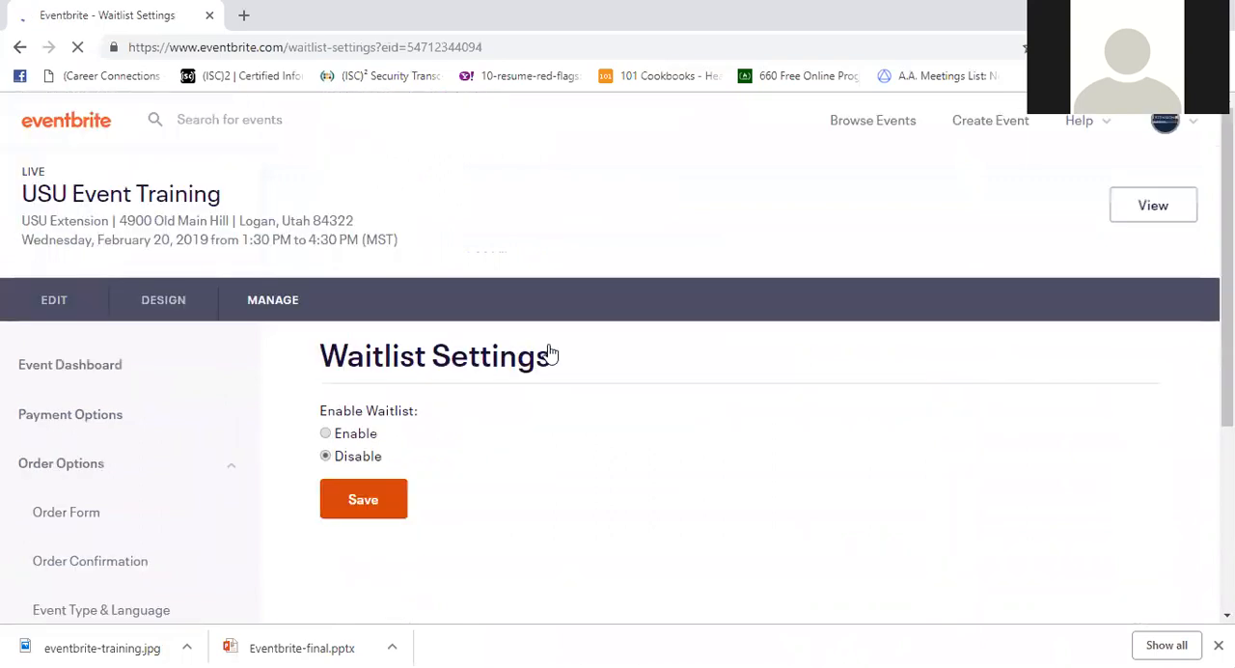
pyautogui.scroll(-3, 560, 343)
pyautogui.scroll(1, 521, 333)
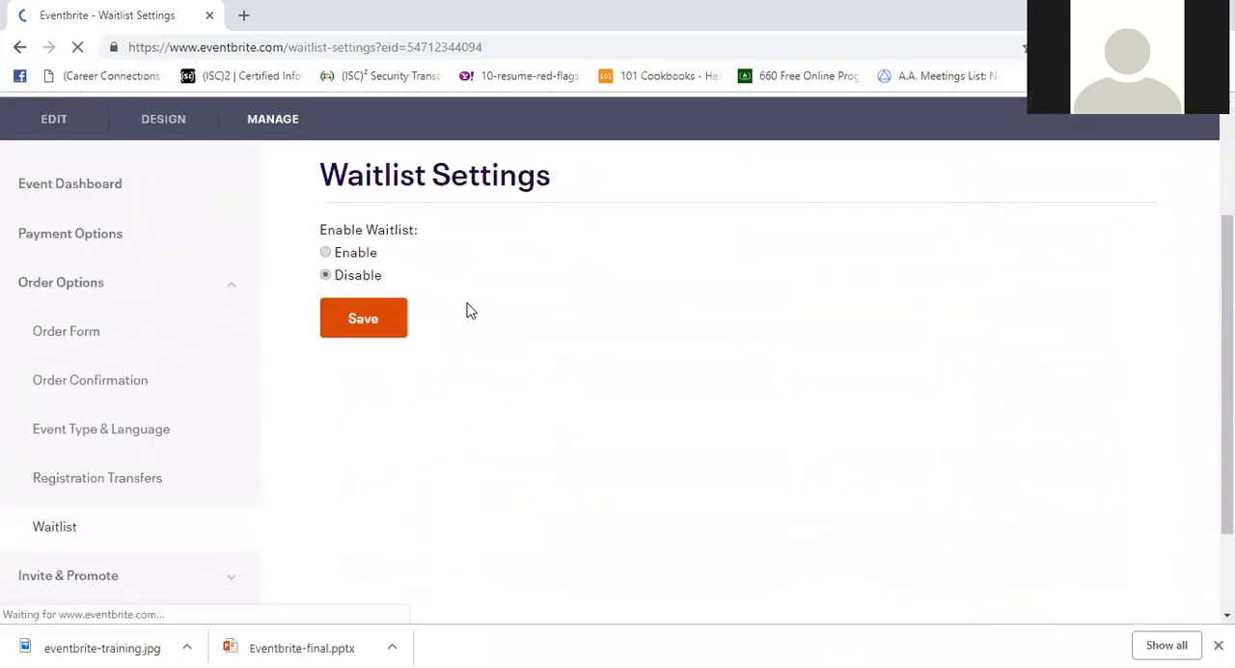
pyautogui.click(326, 253)
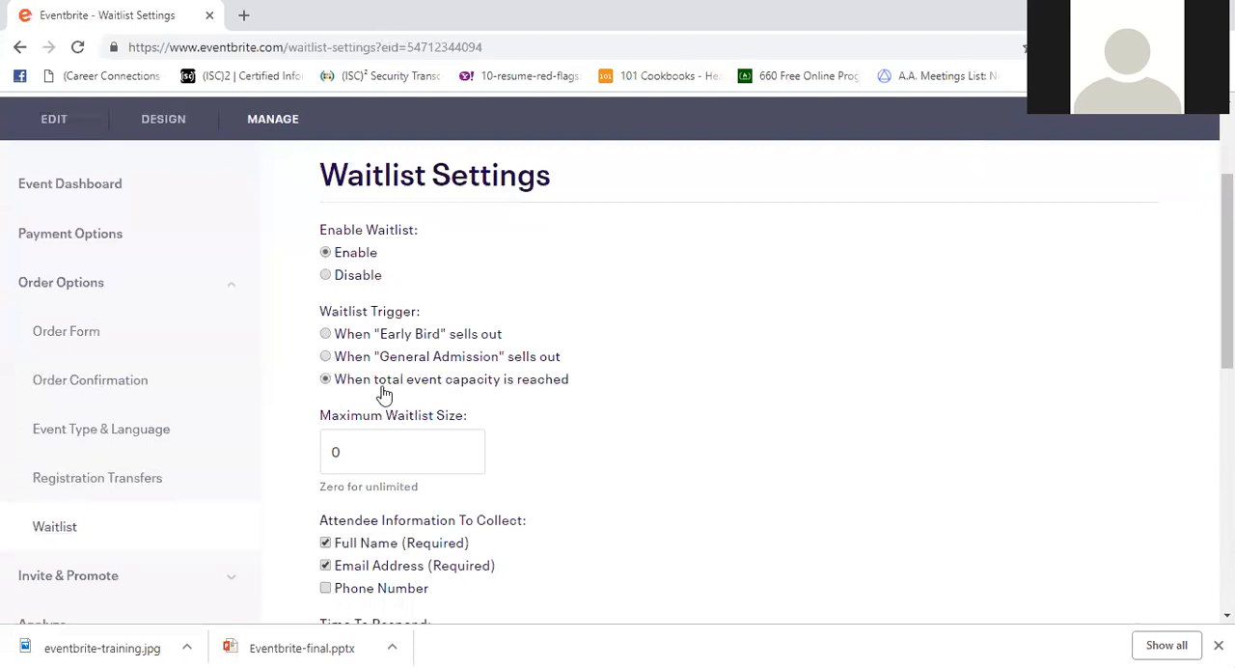
pyautogui.scroll(-2, 533, 389)
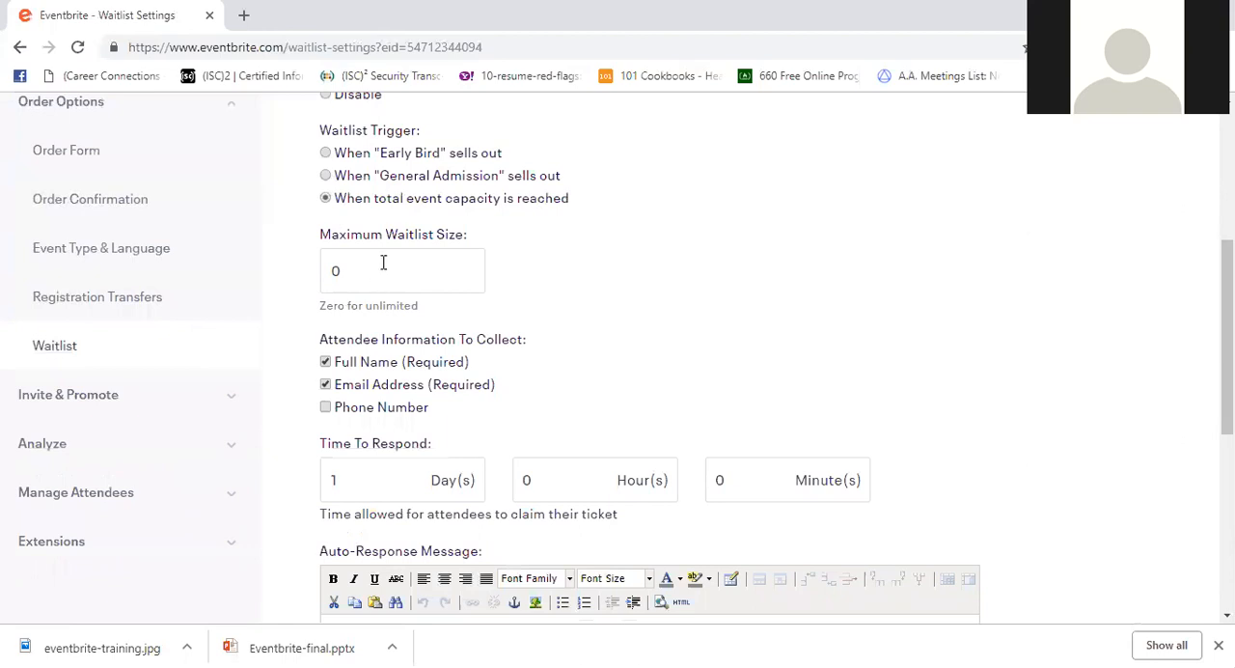
pyautogui.scroll(-2, 371, 271)
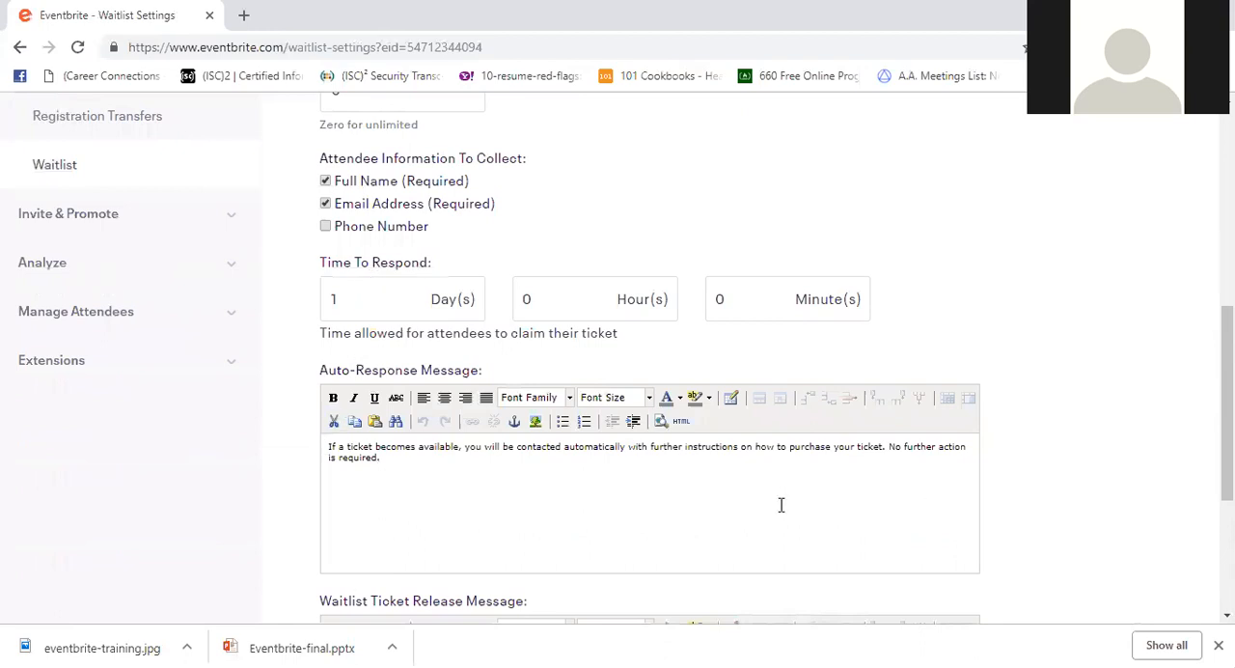
pyautogui.scroll(4, 781, 505)
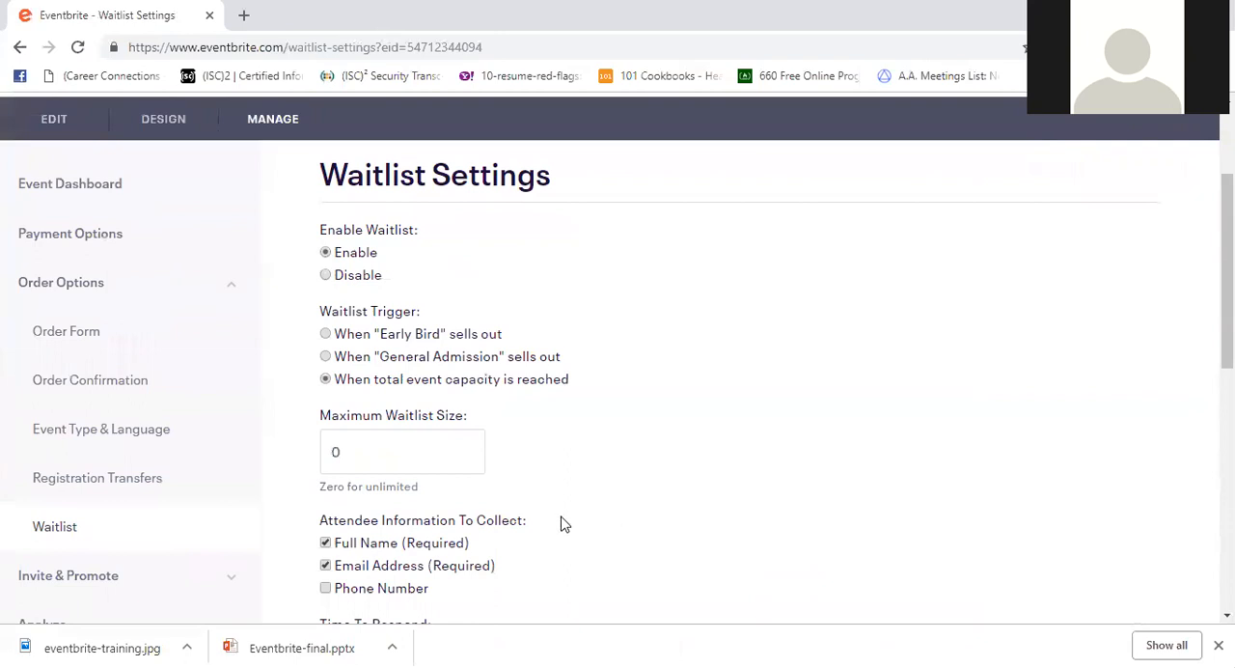
# - Review the waitlist's attendee information to collect, time to respond and message settings down to the ticket release message
pyautogui.scroll(-2, 564, 523)
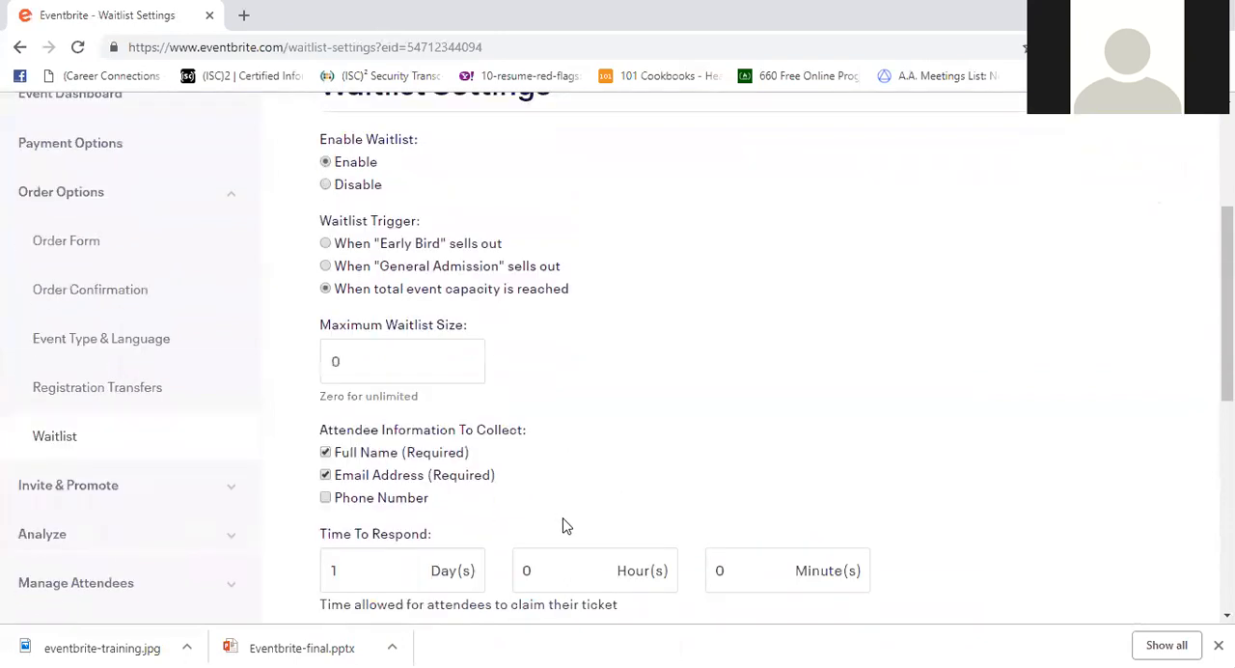
pyautogui.scroll(-2, 447, 502)
pyautogui.scroll(2, 447, 521)
pyautogui.scroll(-4, 504, 509)
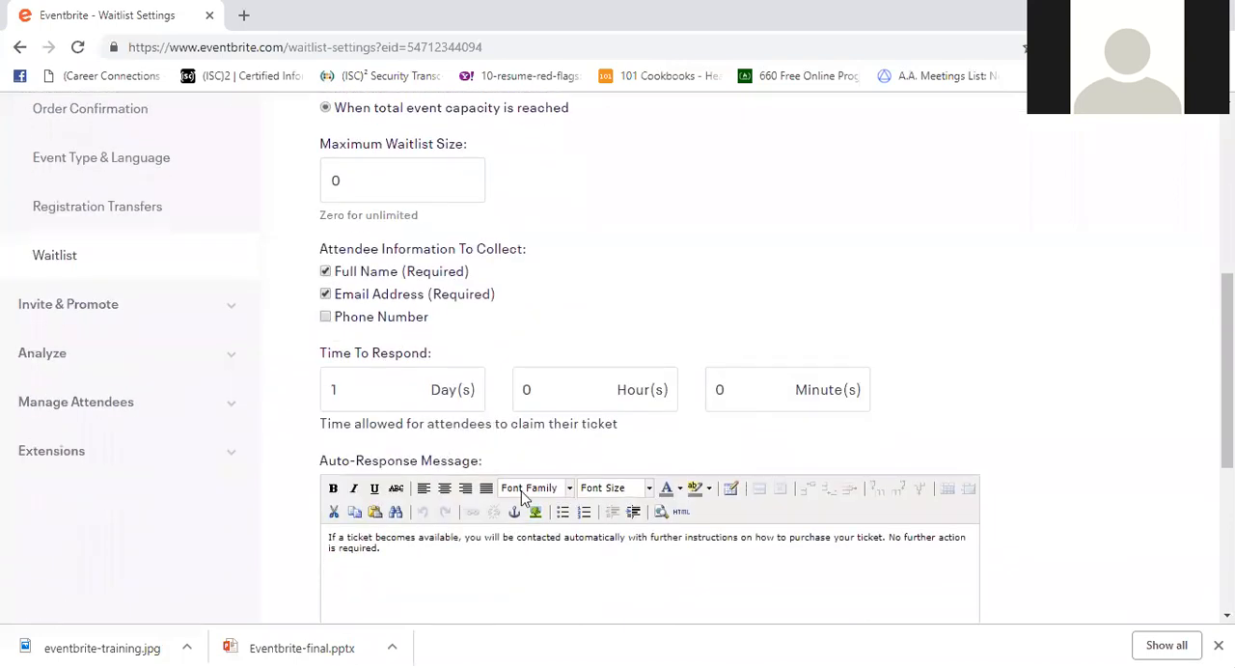
pyautogui.scroll(-2, 574, 425)
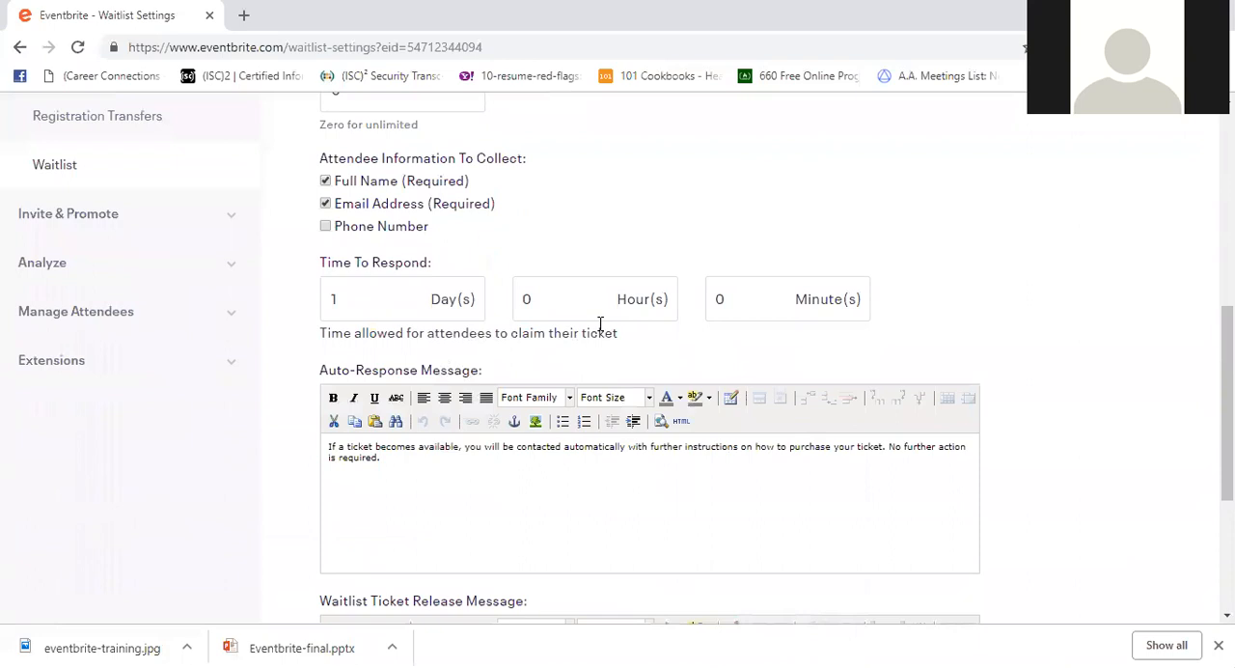
pyautogui.scroll(-2, 600, 323)
pyautogui.scroll(5, 595, 331)
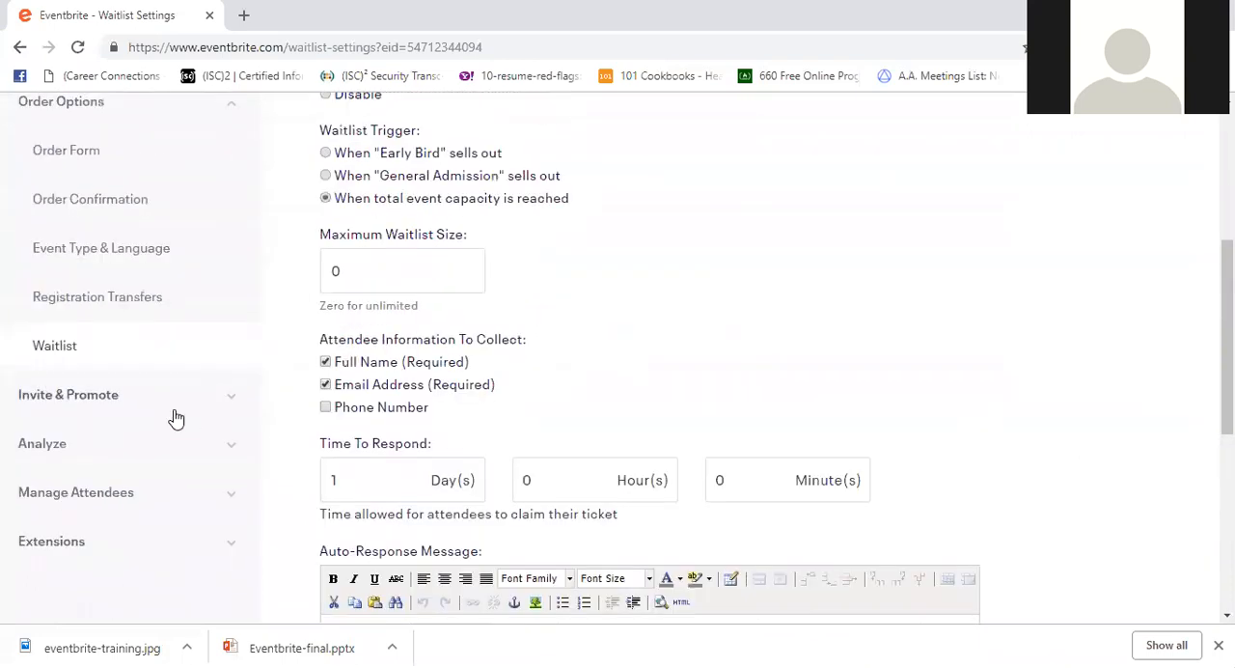
# - Open the Add to Facebook page for the event and read its connection steps and important notes
pyautogui.click(237, 400)
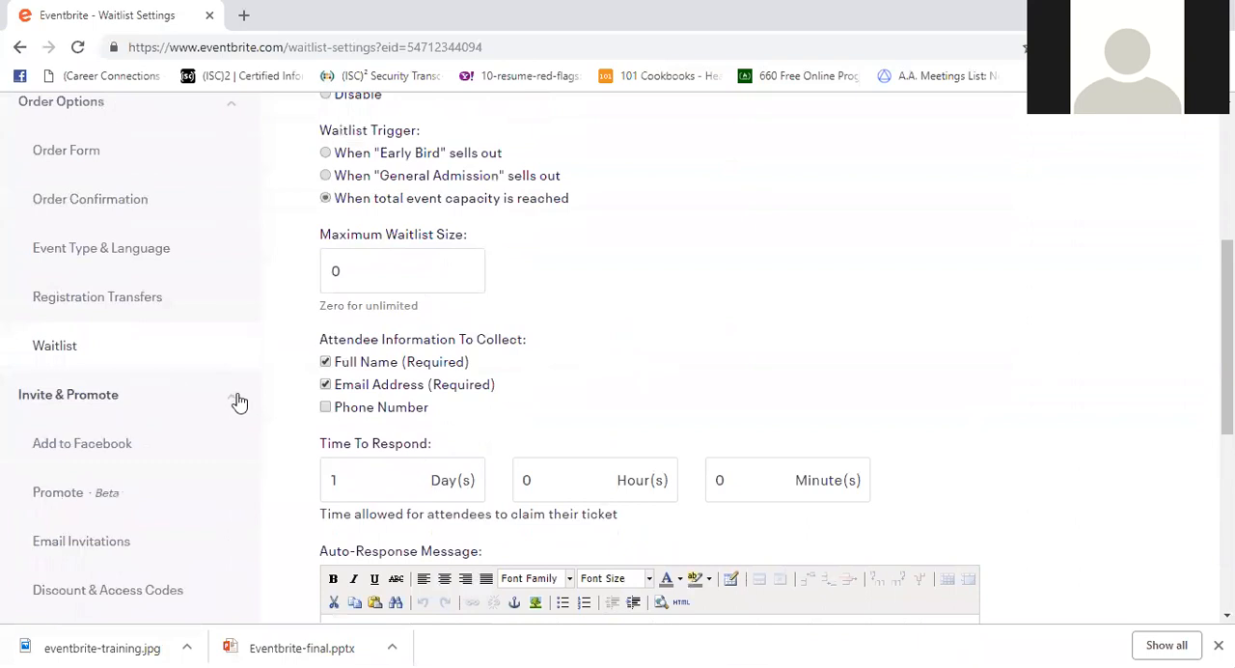
pyautogui.scroll(-1, 184, 407)
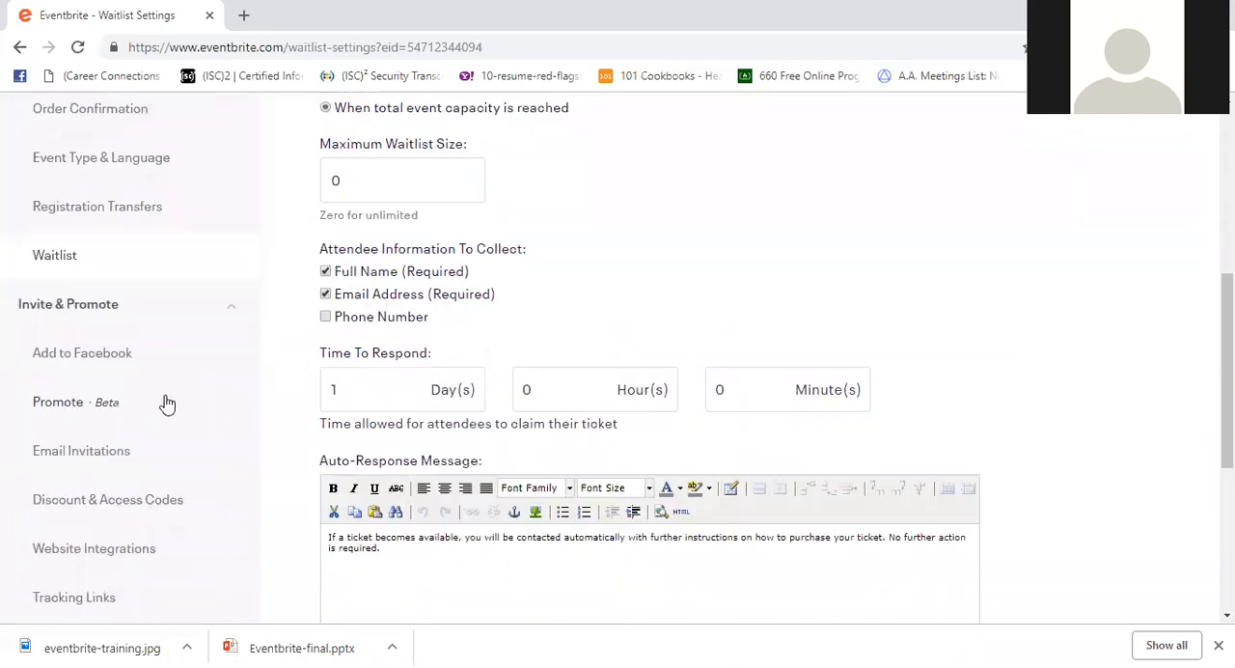
pyautogui.click(38, 356)
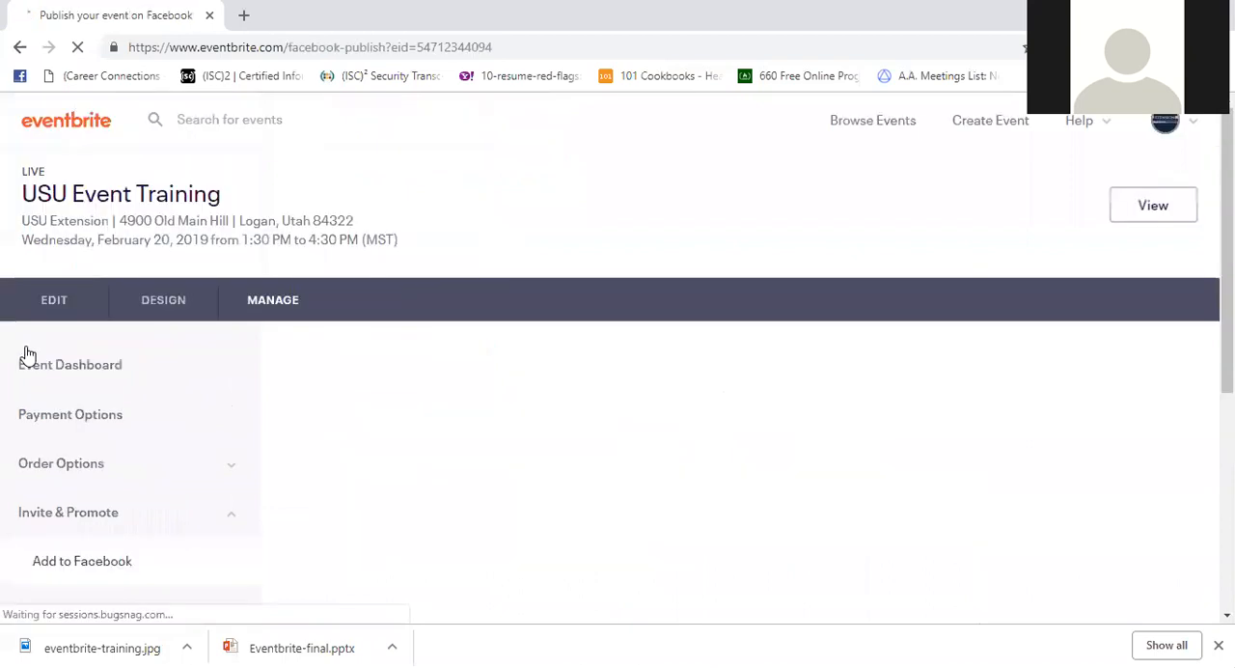
pyautogui.scroll(-2, 739, 474)
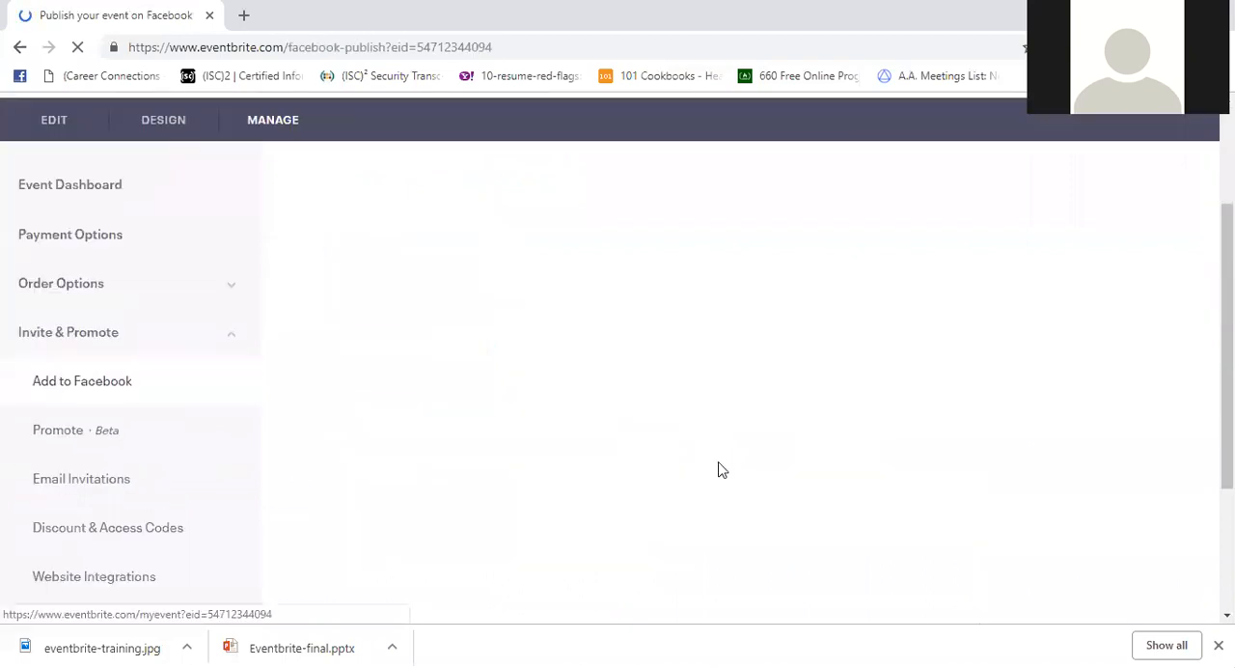
pyautogui.scroll(-1, 618, 415)
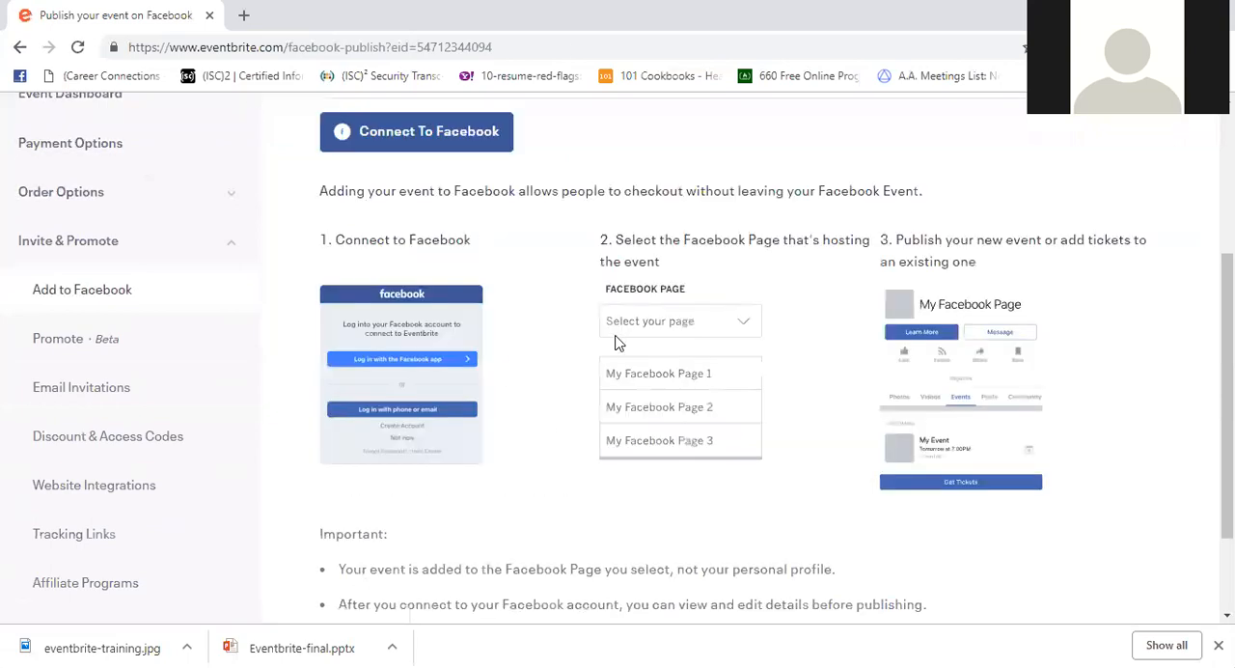
pyautogui.scroll(-1, 617, 343)
pyautogui.scroll(-1, 500, 473)
pyautogui.scroll(2, 500, 479)
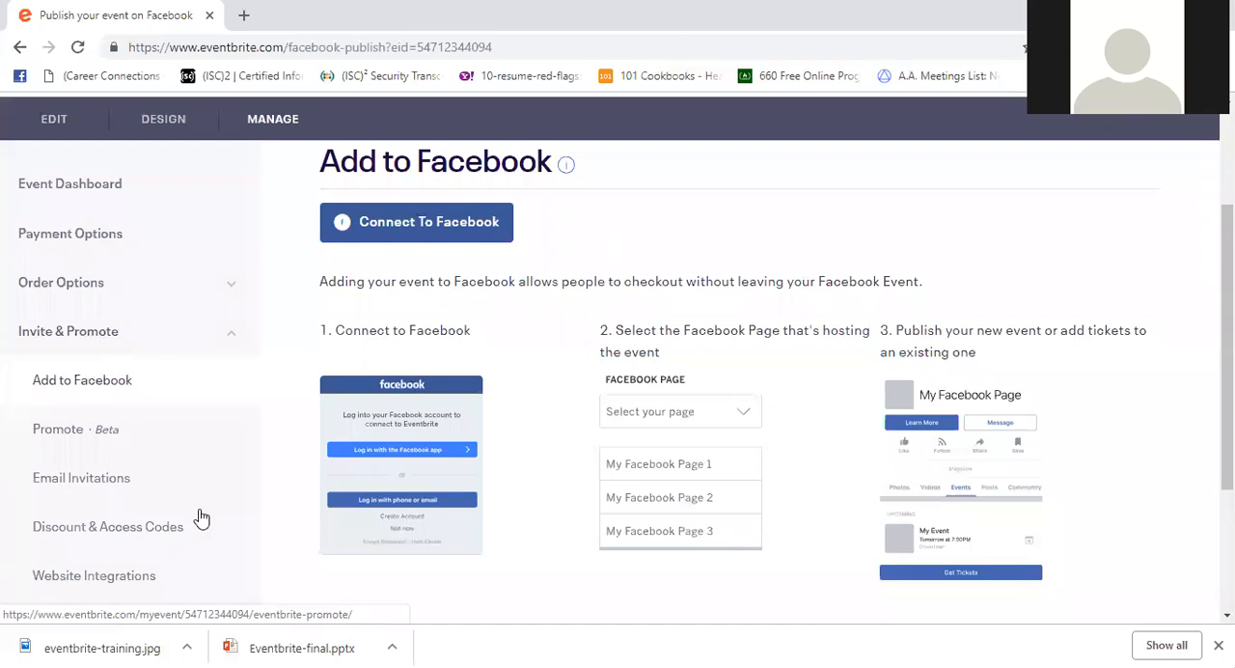
# - Start a new coded discount for this event only, applied to all tickets in the current event
pyautogui.scroll(-2, 68, 450)
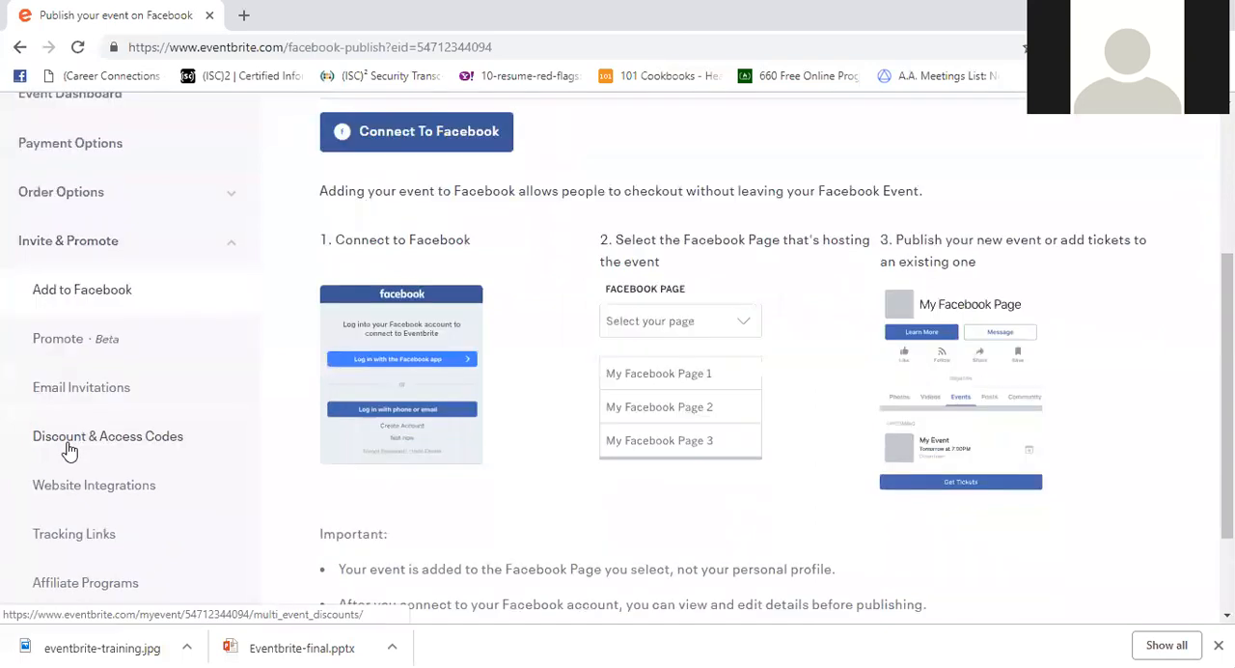
pyautogui.click(77, 443)
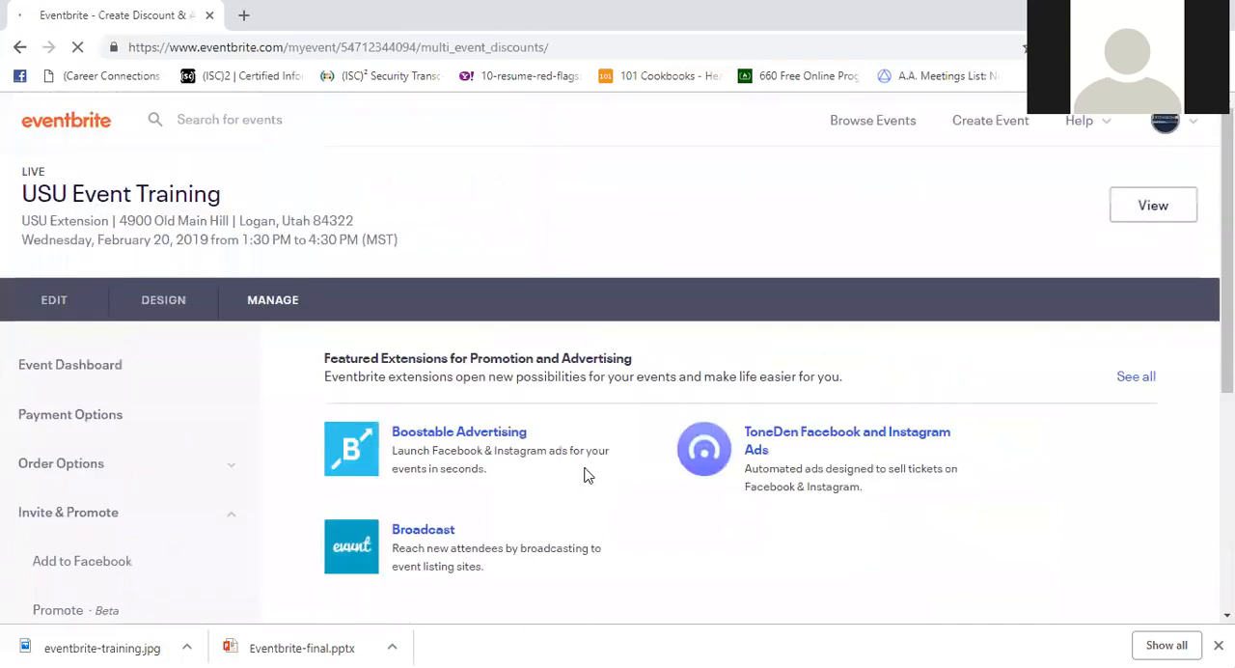
pyautogui.scroll(-2, 589, 477)
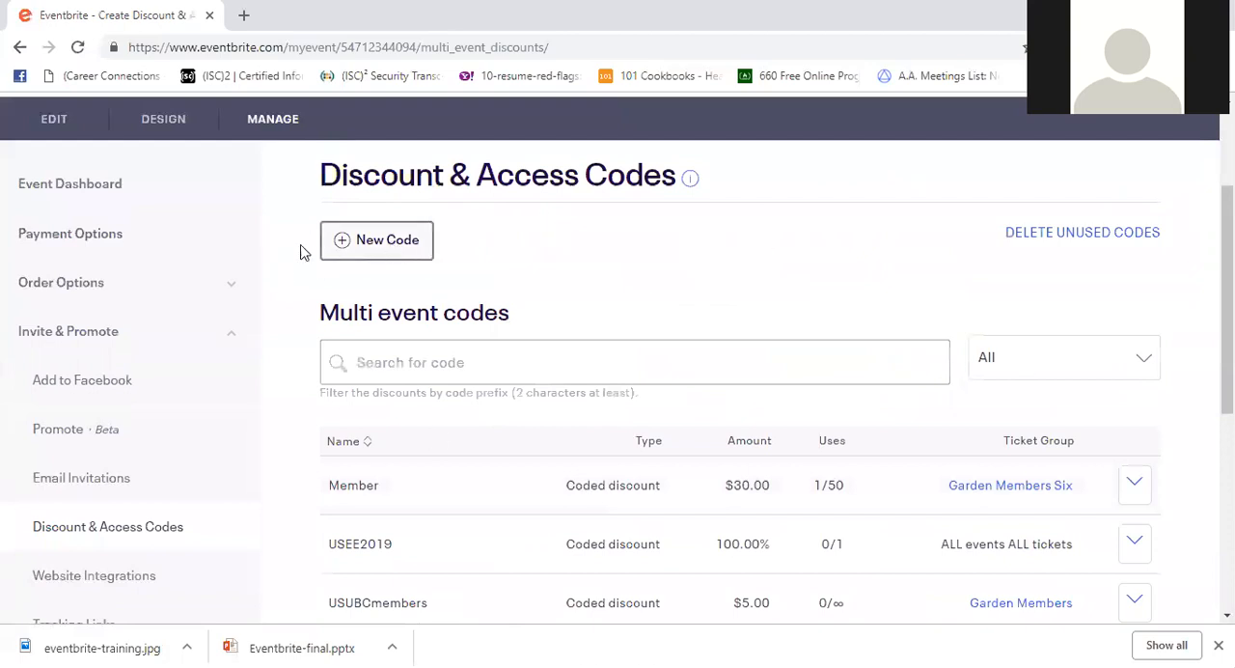
pyautogui.click(404, 239)
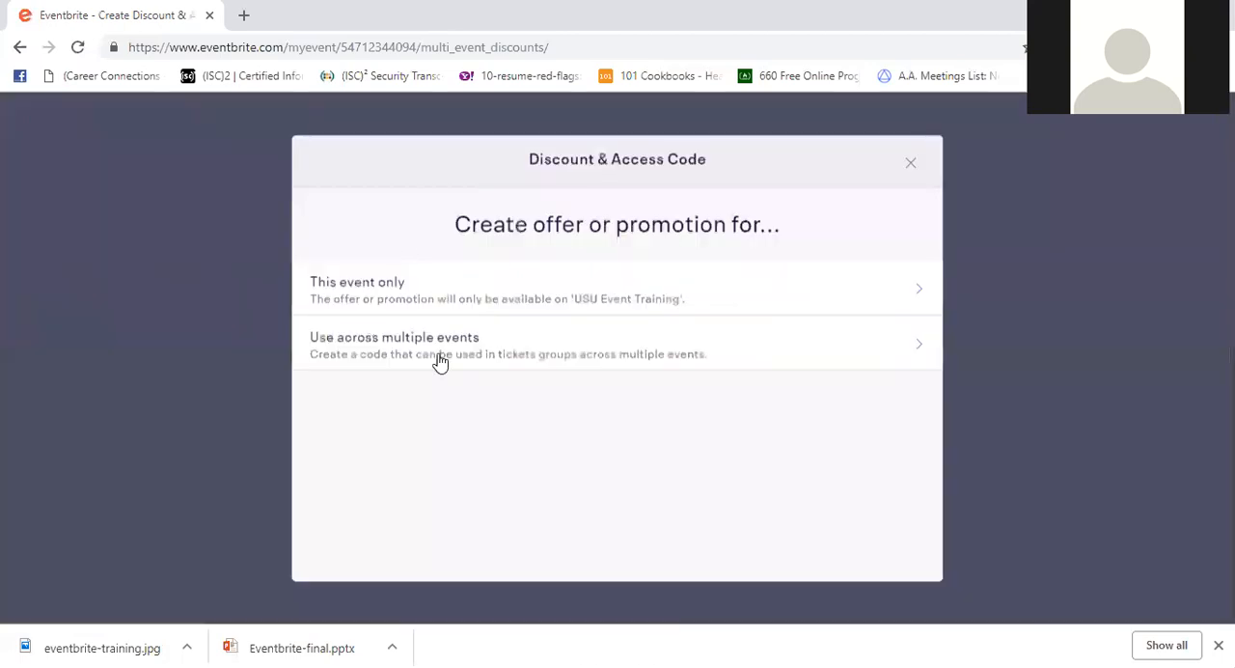
pyautogui.click(752, 292)
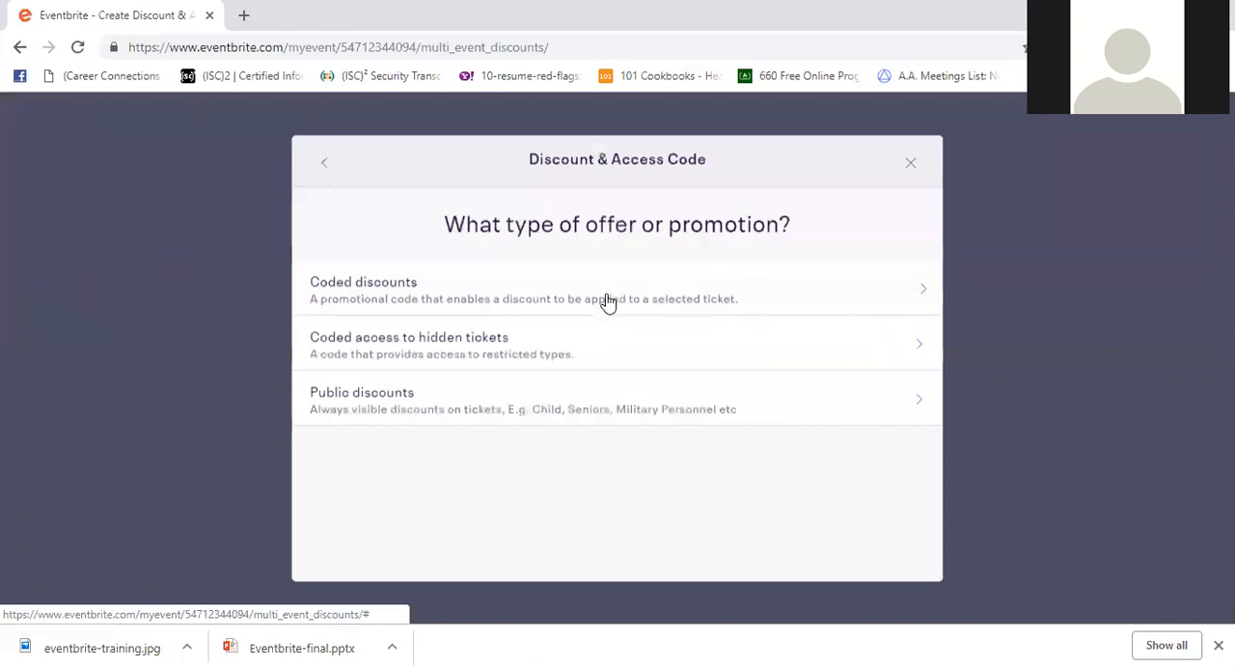
pyautogui.click(607, 302)
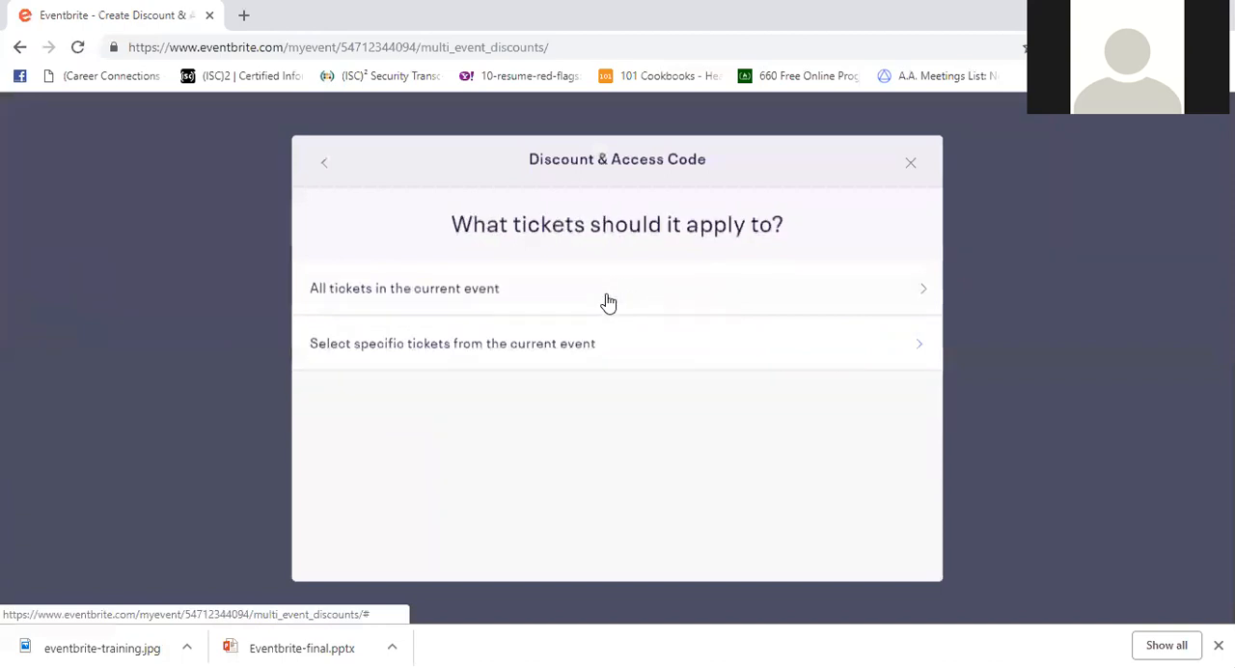
pyautogui.click(602, 302)
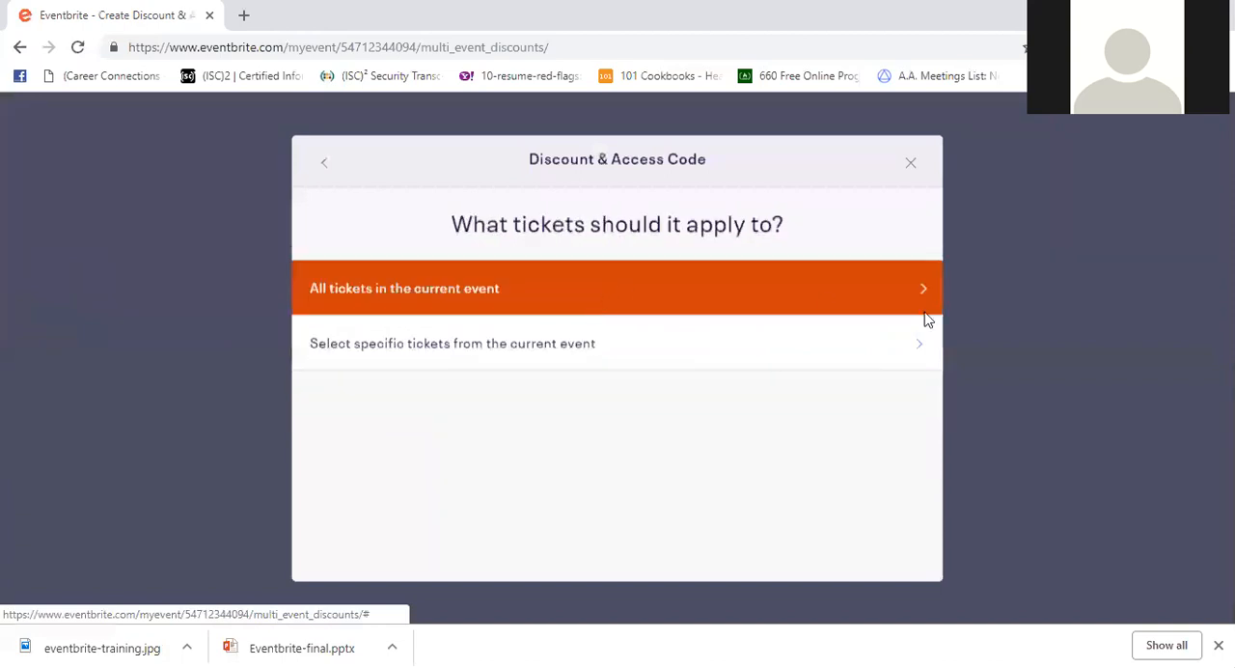
# - Name the single discount code 5OFF and set its discount amount to $5
pyautogui.click(426, 289)
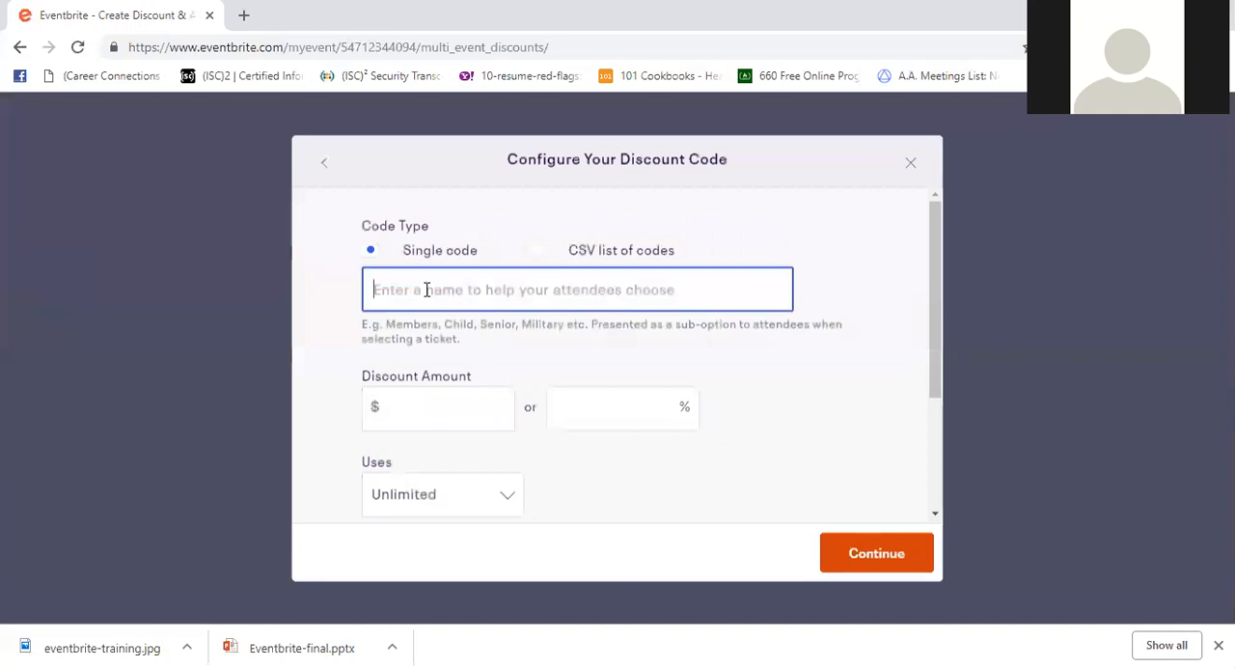
pyautogui.write('50')
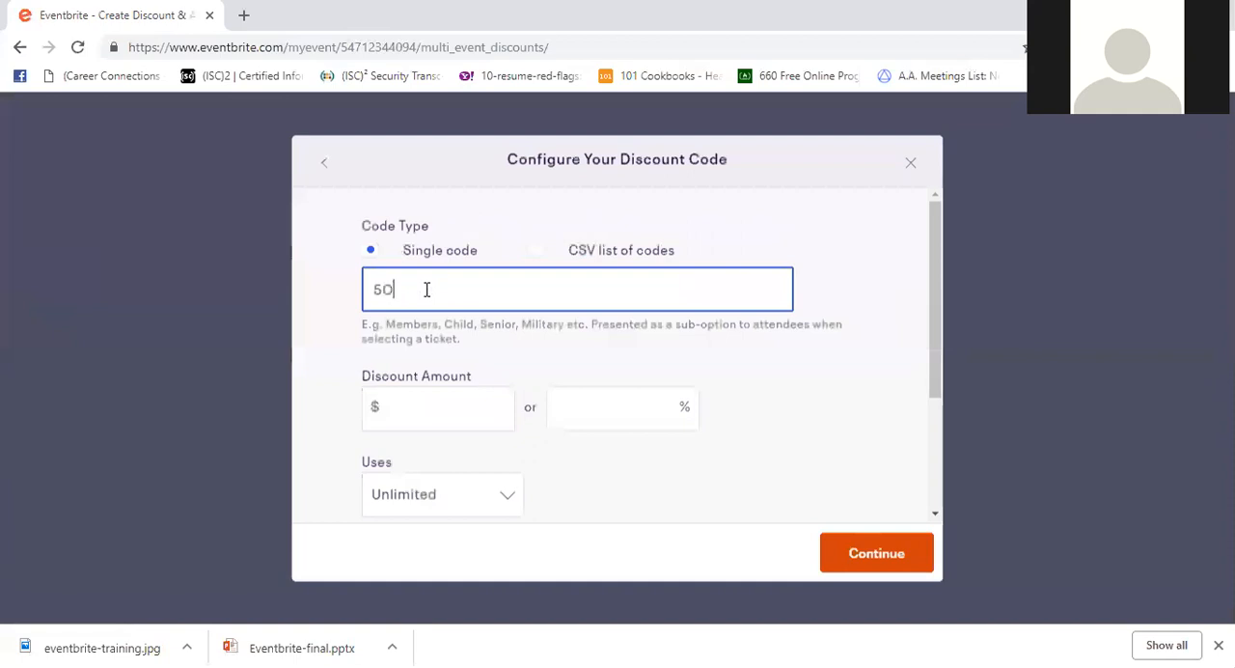
pyautogui.write('FF')
pyautogui.click(446, 407)
pyautogui.write('5')
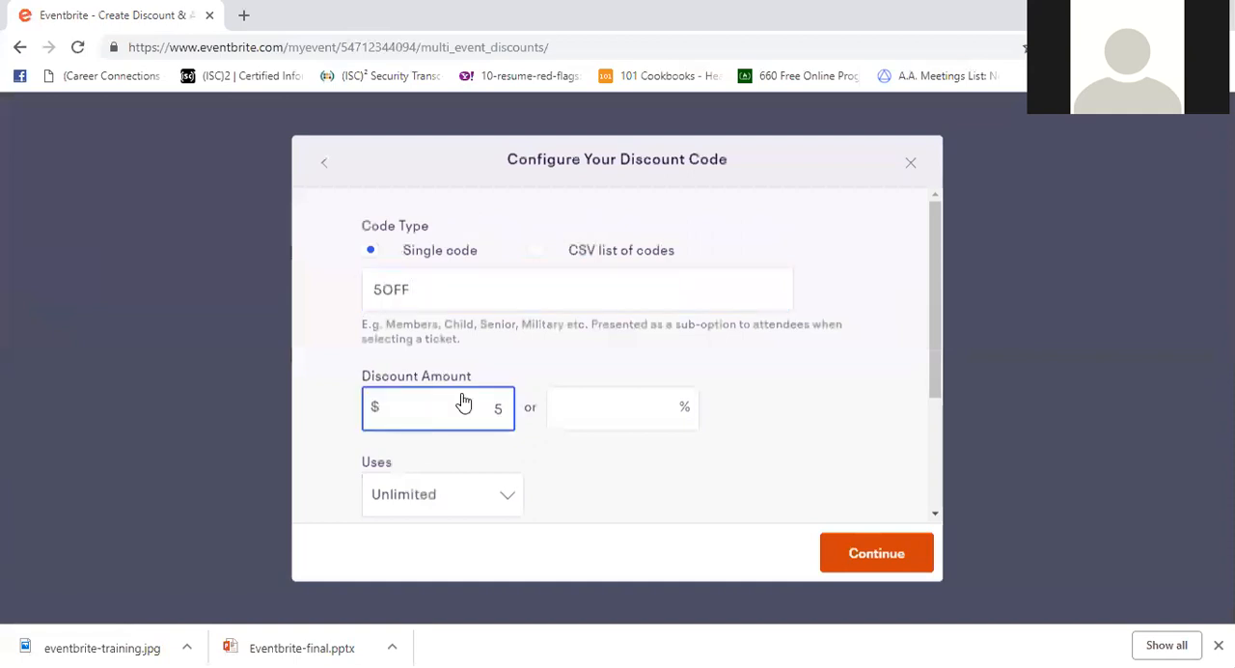
# - Keep the discount code's uses at Unlimited and save the code
pyautogui.scroll(-2, 604, 454)
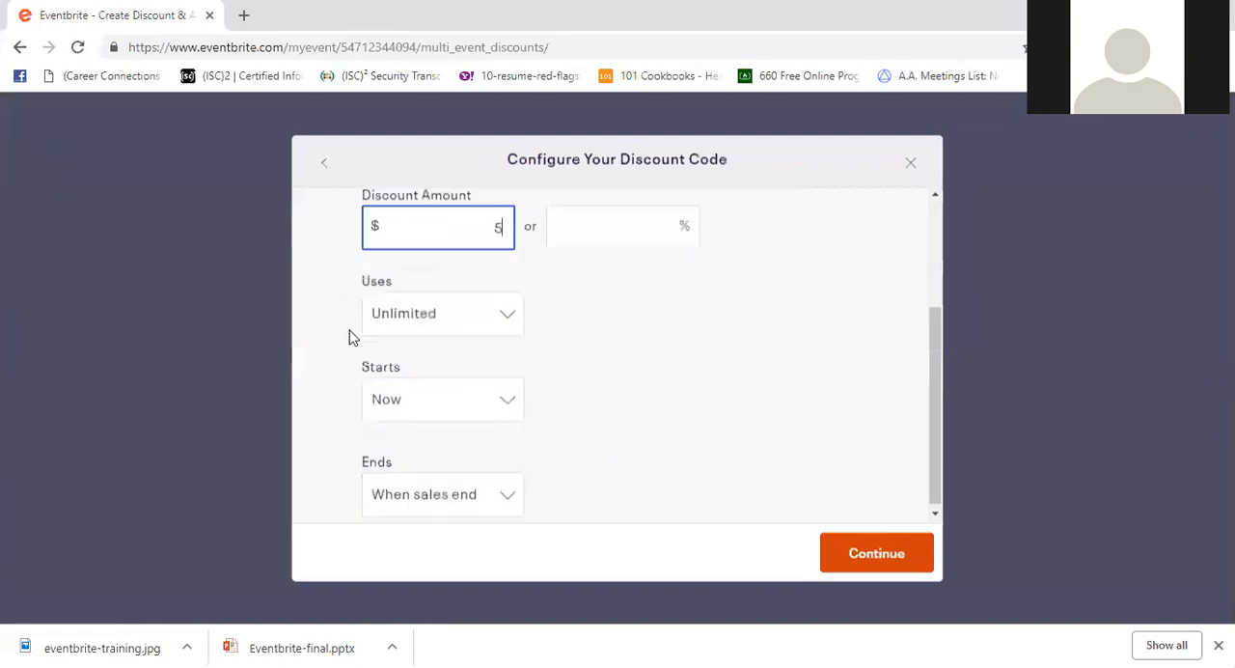
pyautogui.click(505, 318)
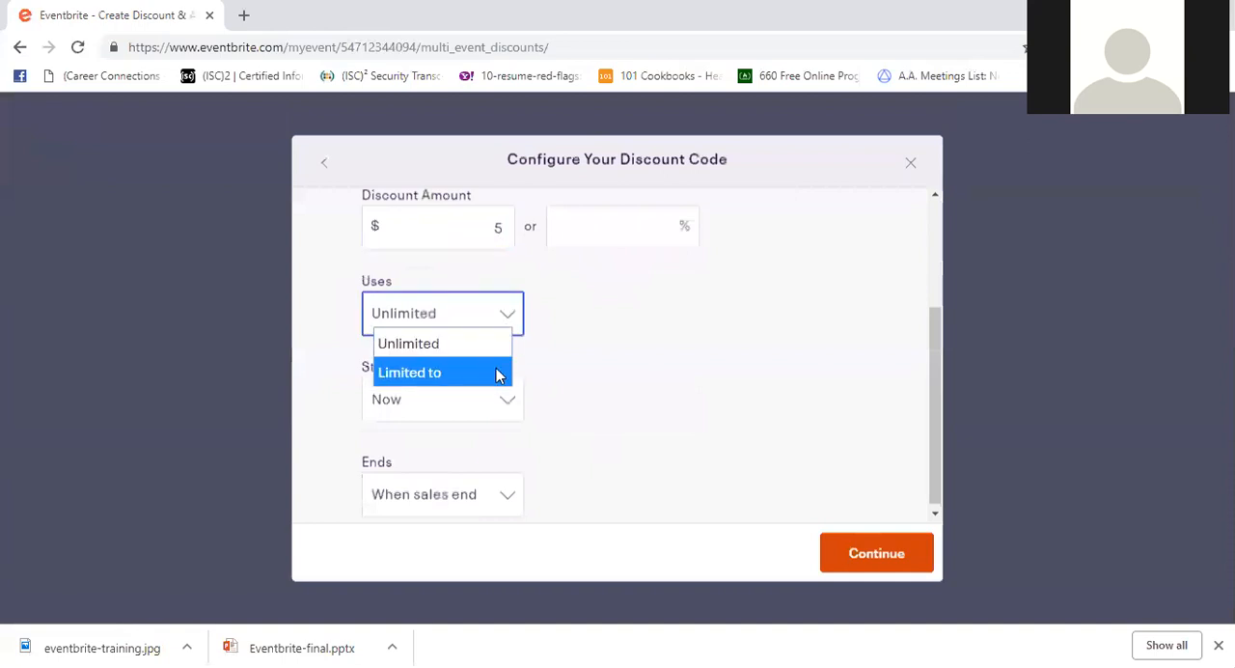
pyautogui.click(507, 339)
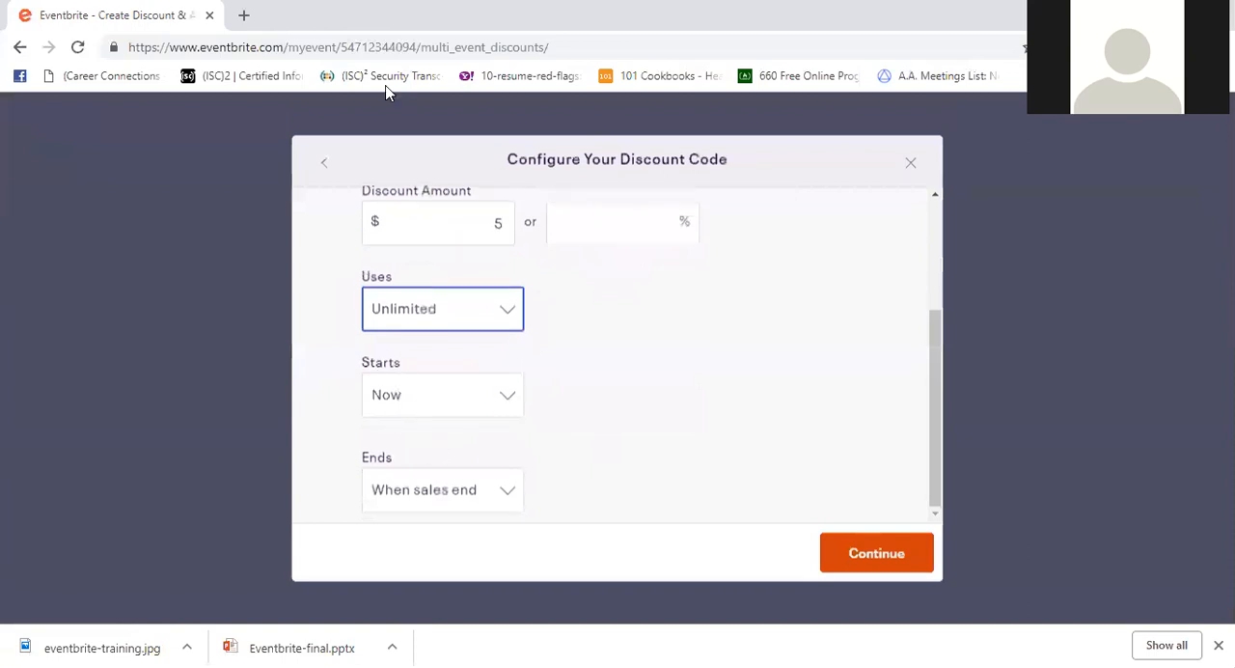
pyautogui.click(889, 553)
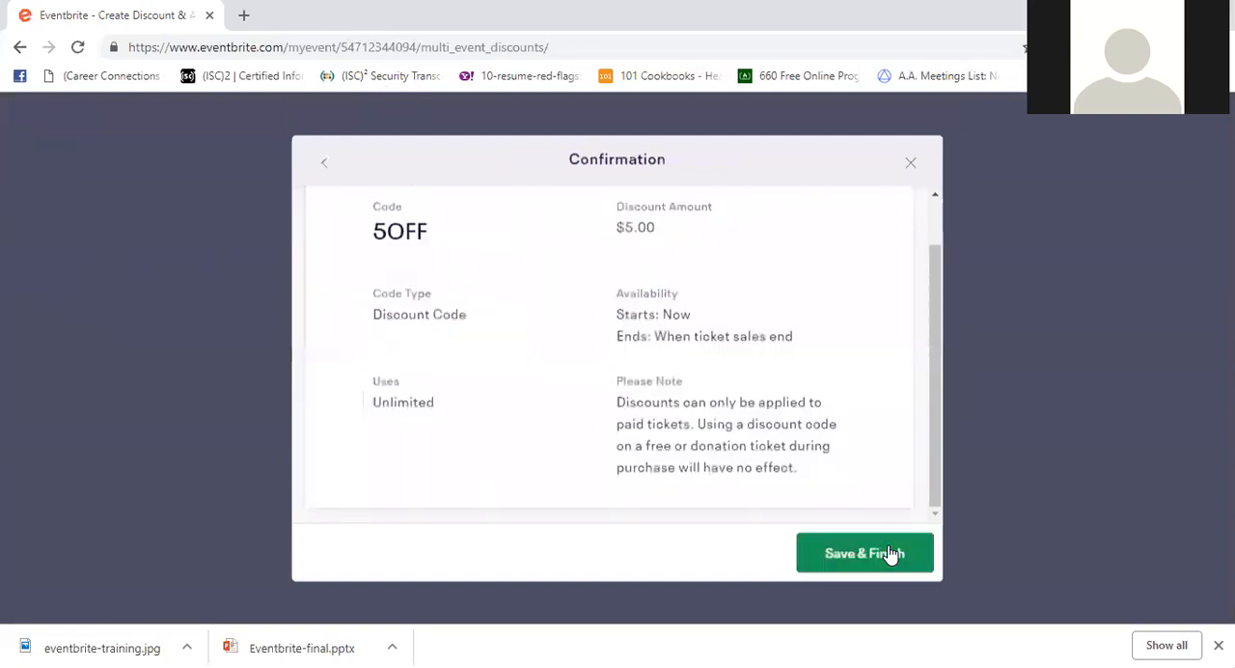
pyautogui.click(890, 553)
pyautogui.scroll(-1, 483, 331)
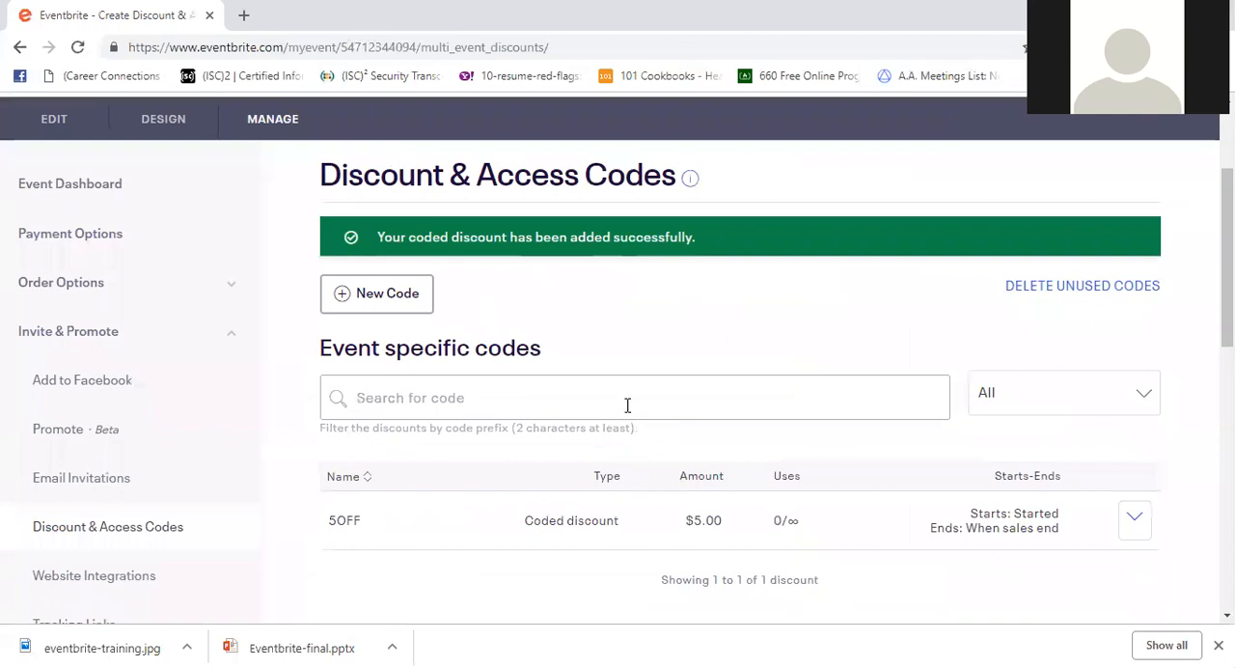
# - Look through the attendee management options and examine the scheduled emails to attendees
pyautogui.scroll(-3, 627, 239)
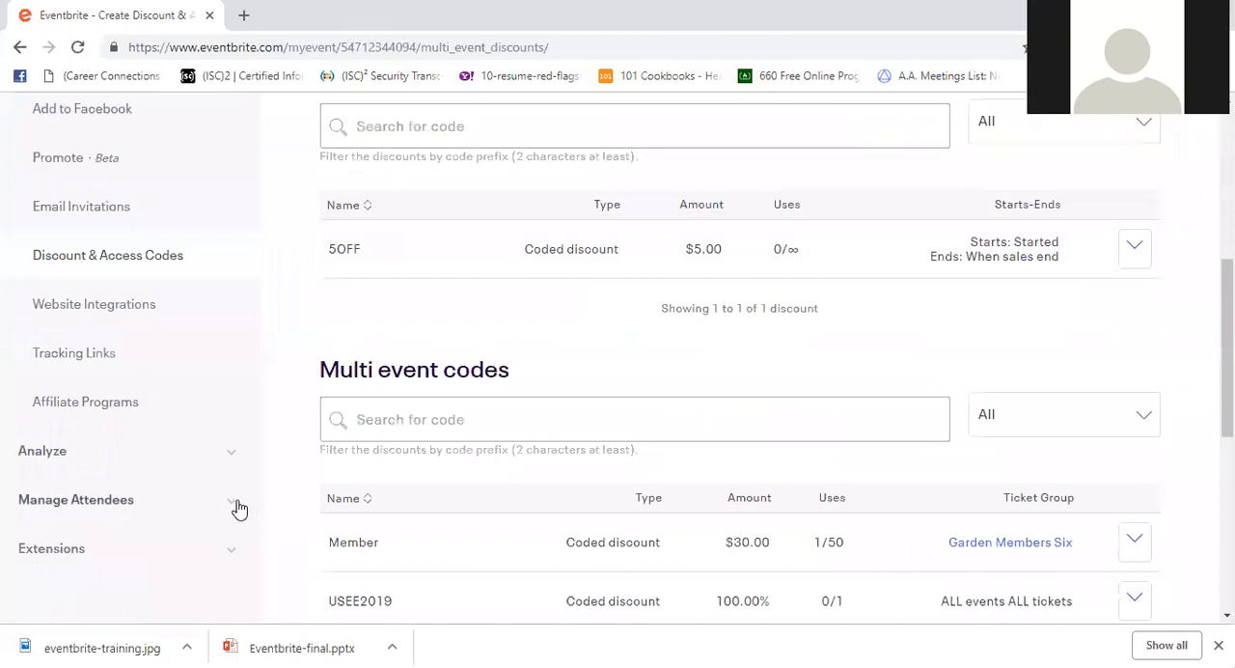
pyautogui.click(239, 506)
pyautogui.scroll(-3, 235, 499)
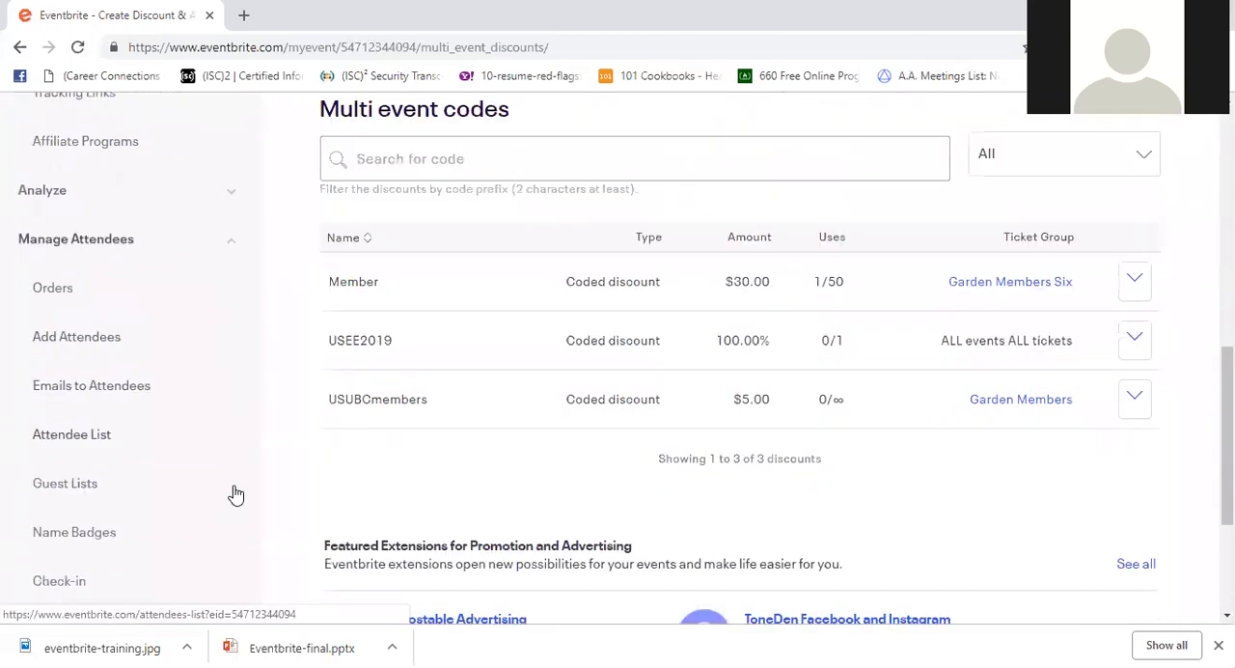
pyautogui.scroll(-1, 231, 482)
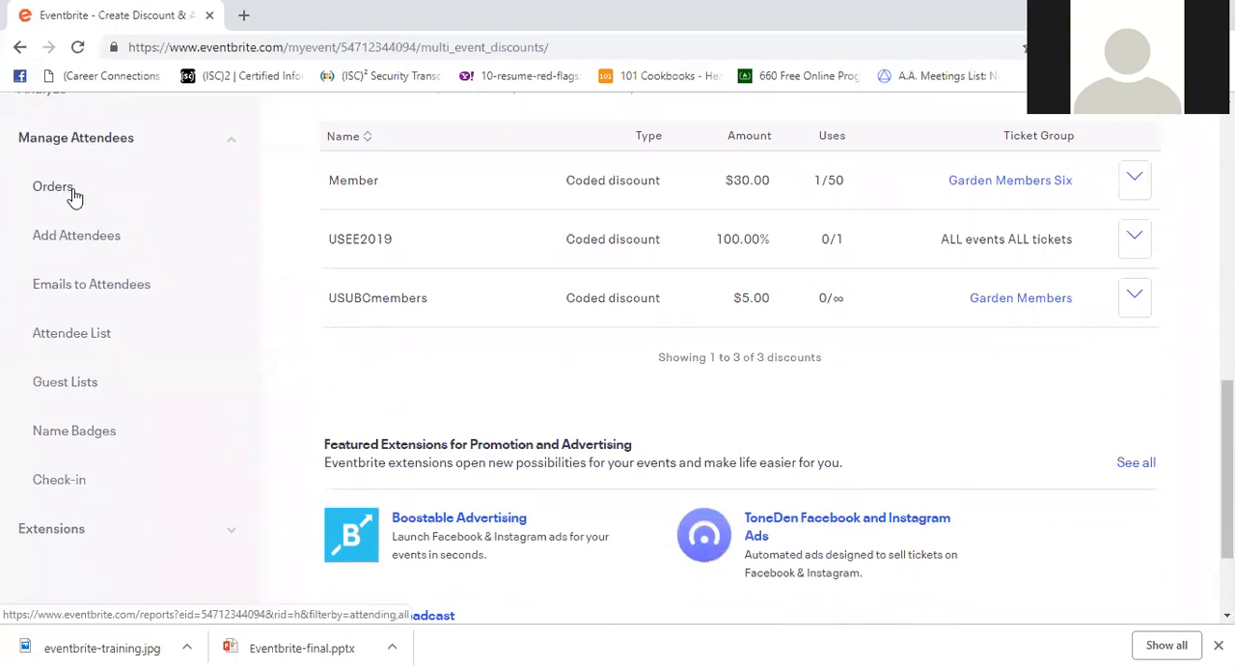
pyautogui.click(87, 294)
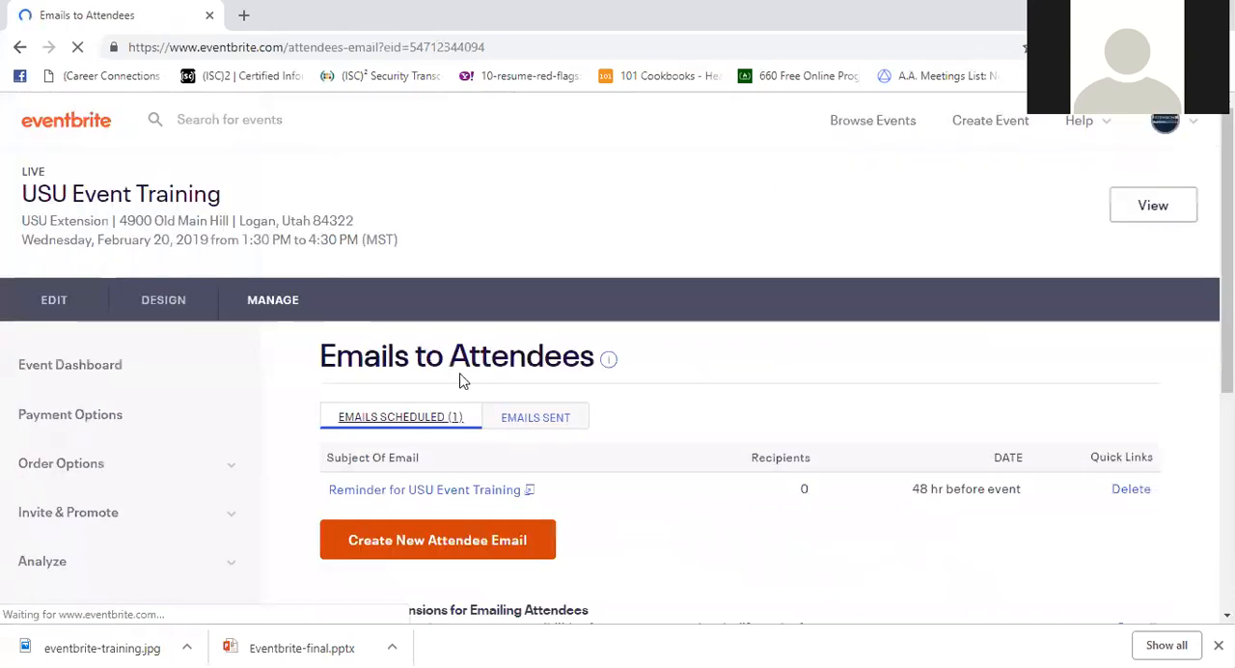
pyautogui.scroll(-2, 748, 374)
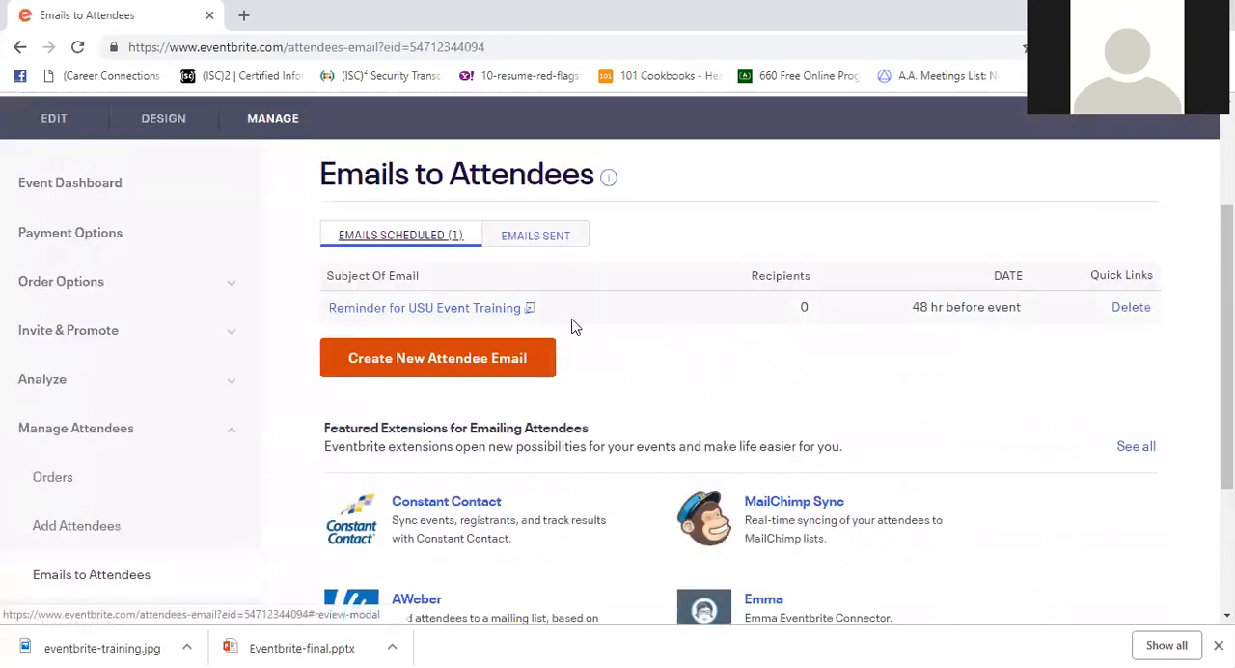
pyautogui.scroll(-1, 914, 324)
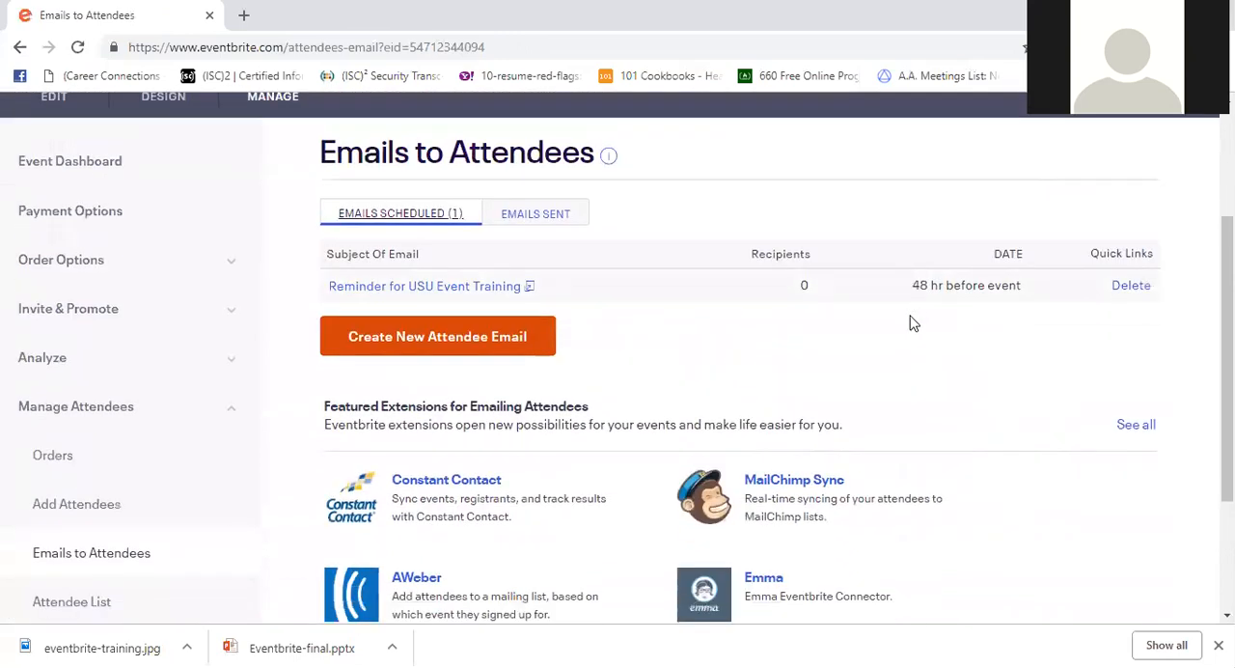
pyautogui.scroll(-1, 904, 322)
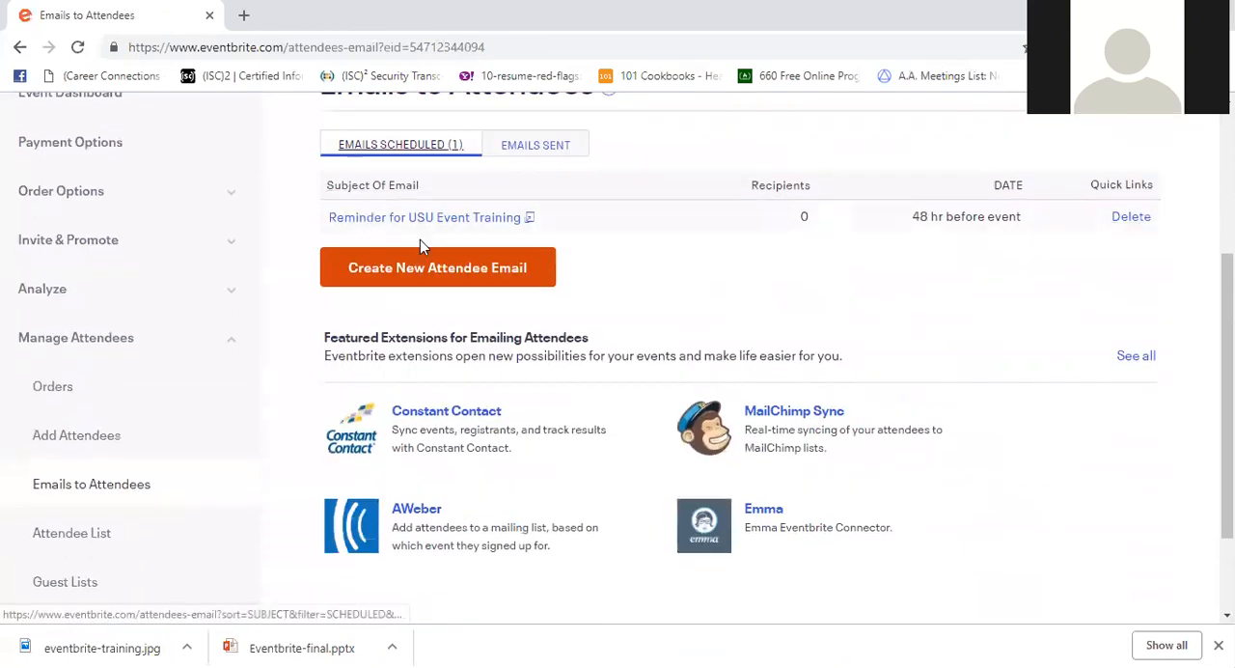
pyautogui.scroll(-1, 462, 241)
pyautogui.scroll(1, 461, 251)
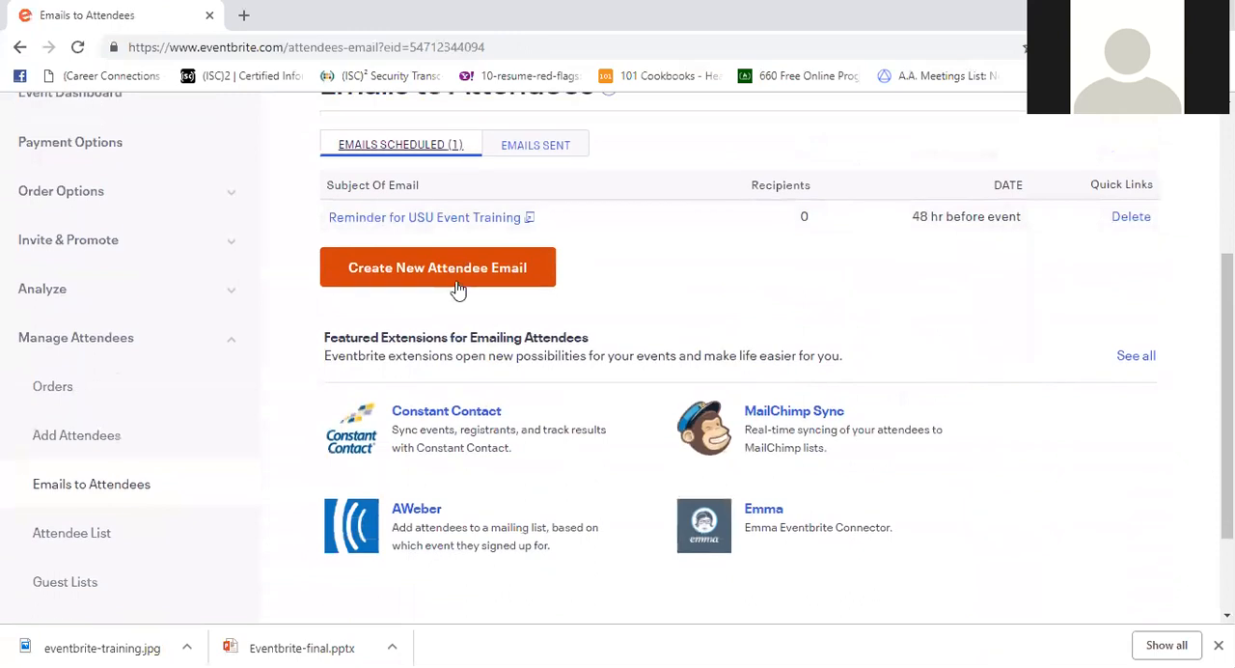
# - Create a new attendee email and change its sender name to USU Extension Utah County
pyautogui.click(450, 268)
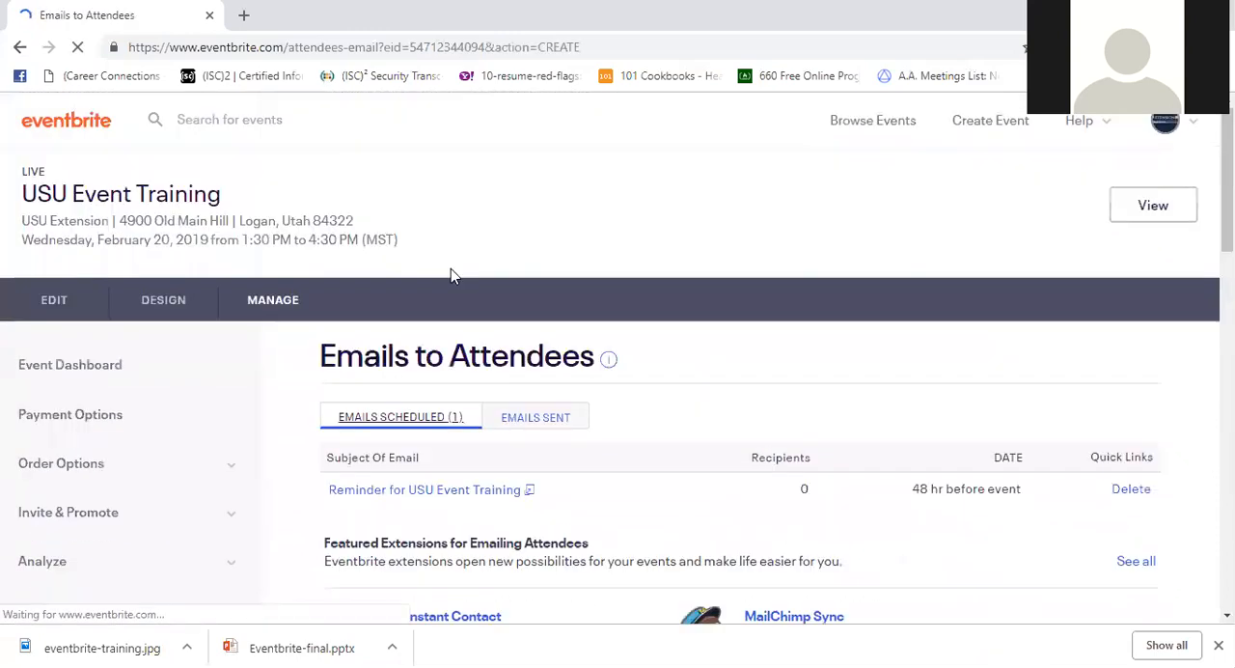
pyautogui.scroll(-1, 669, 327)
pyautogui.scroll(-1, 672, 332)
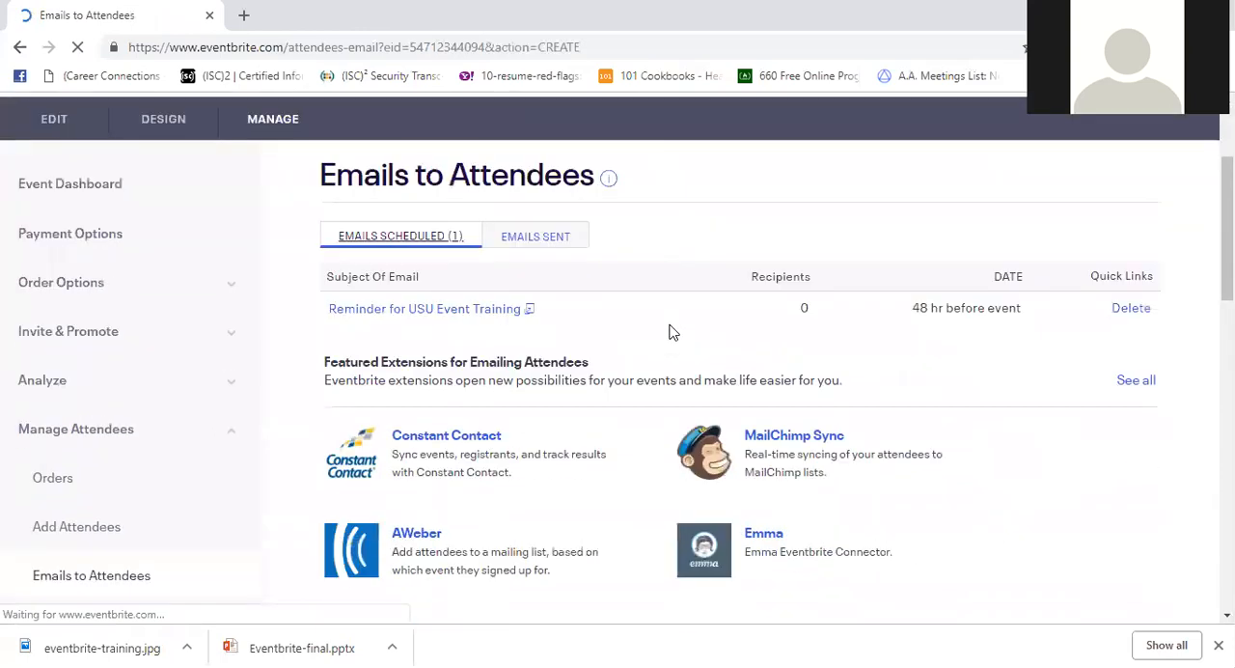
pyautogui.scroll(-7, 672, 332)
pyautogui.scroll(1, 671, 324)
pyautogui.scroll(1, 670, 322)
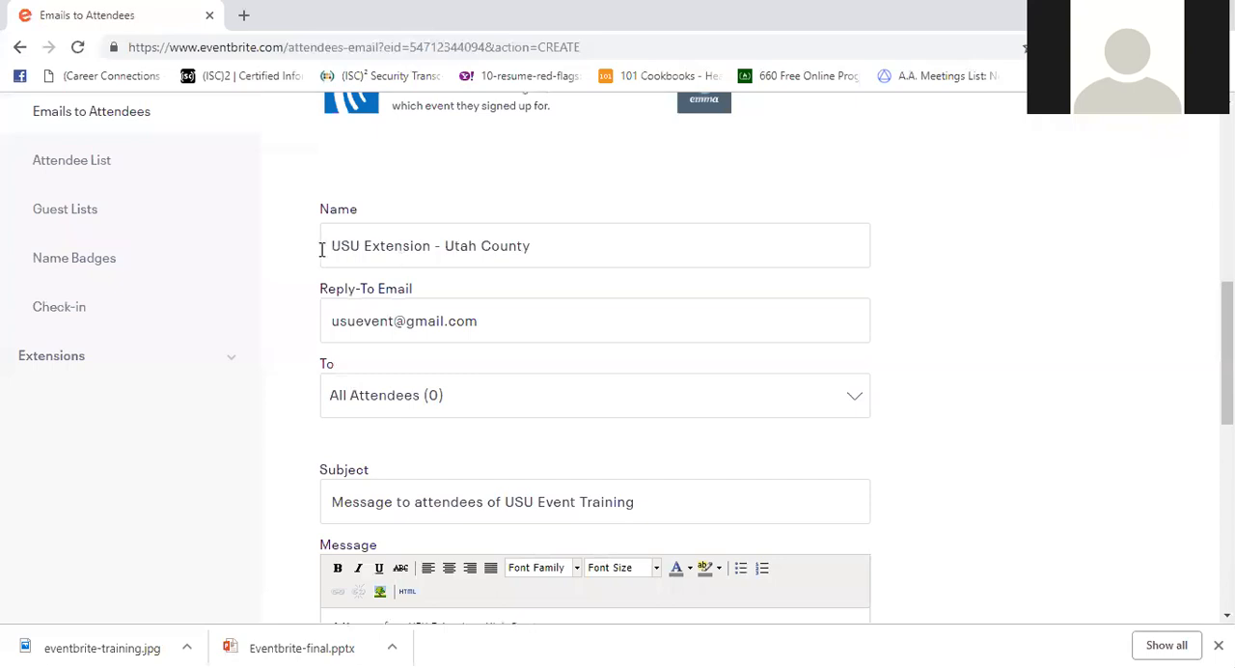
pyautogui.click(447, 245)
pyautogui.press('BackSpace')
pyautogui.press('BackSpace')
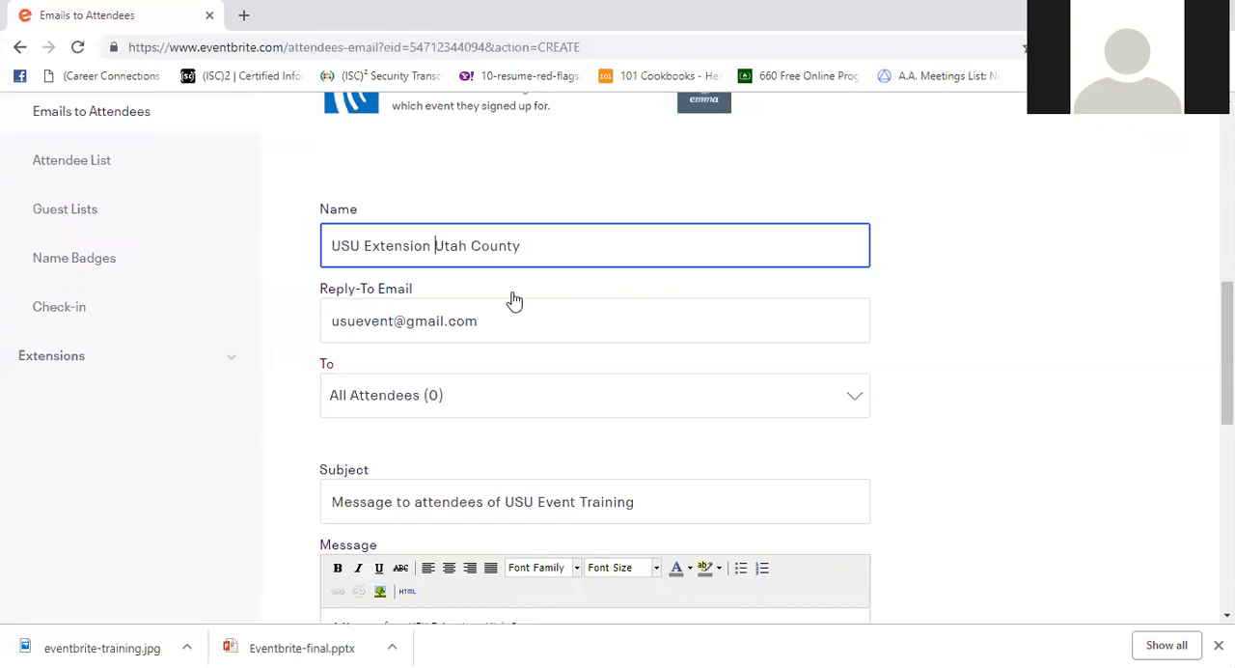
# - Replace the attendee email's reply-to address with the organizer's work e-mail address
pyautogui.moveTo(487, 321); pyautogui.dragTo(308, 314)
pyautogui.press('BackSpace')
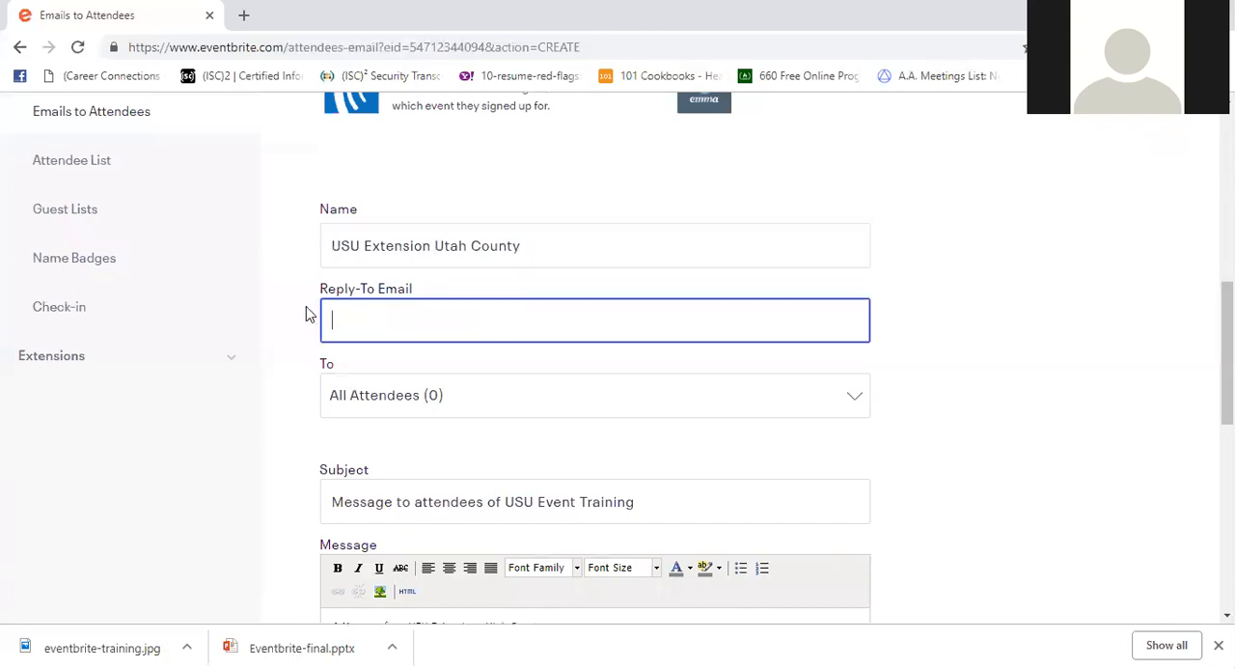
pyautogui.click(642, 332)
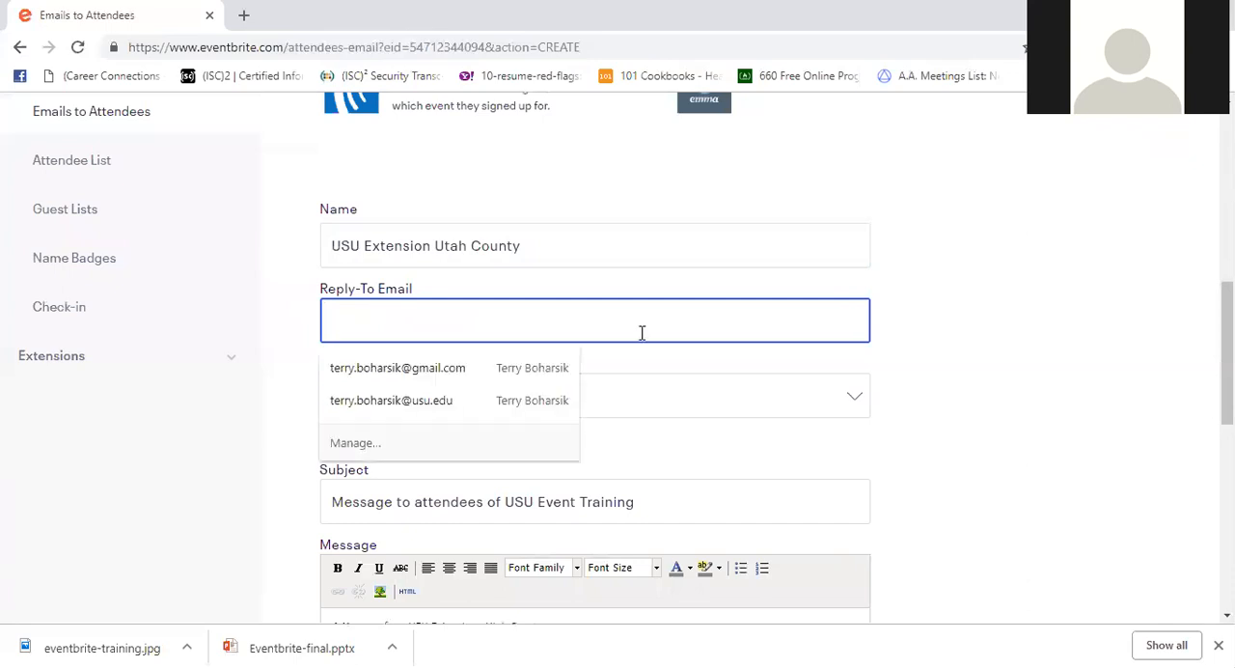
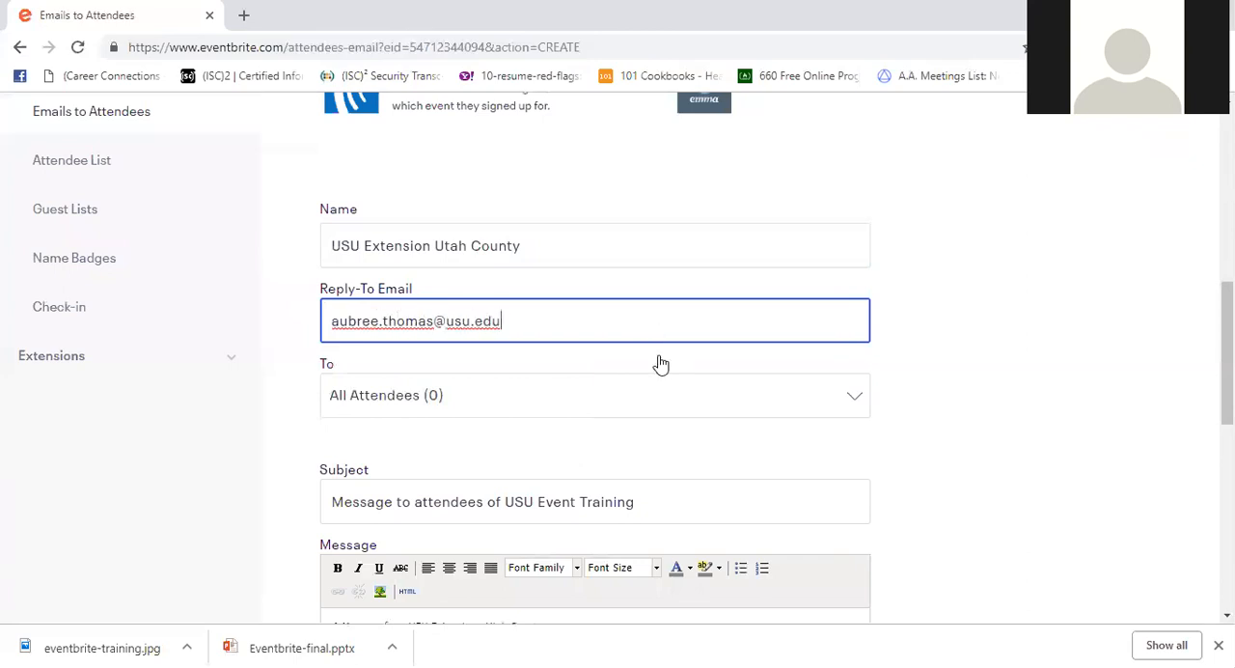
# - Set the attendee email's subject to "REMINDER: USU Eventbrite Training"
pyautogui.scroll(1, 660, 361)
pyautogui.scroll(-1, 659, 359)
pyautogui.scroll(-2, 658, 360)
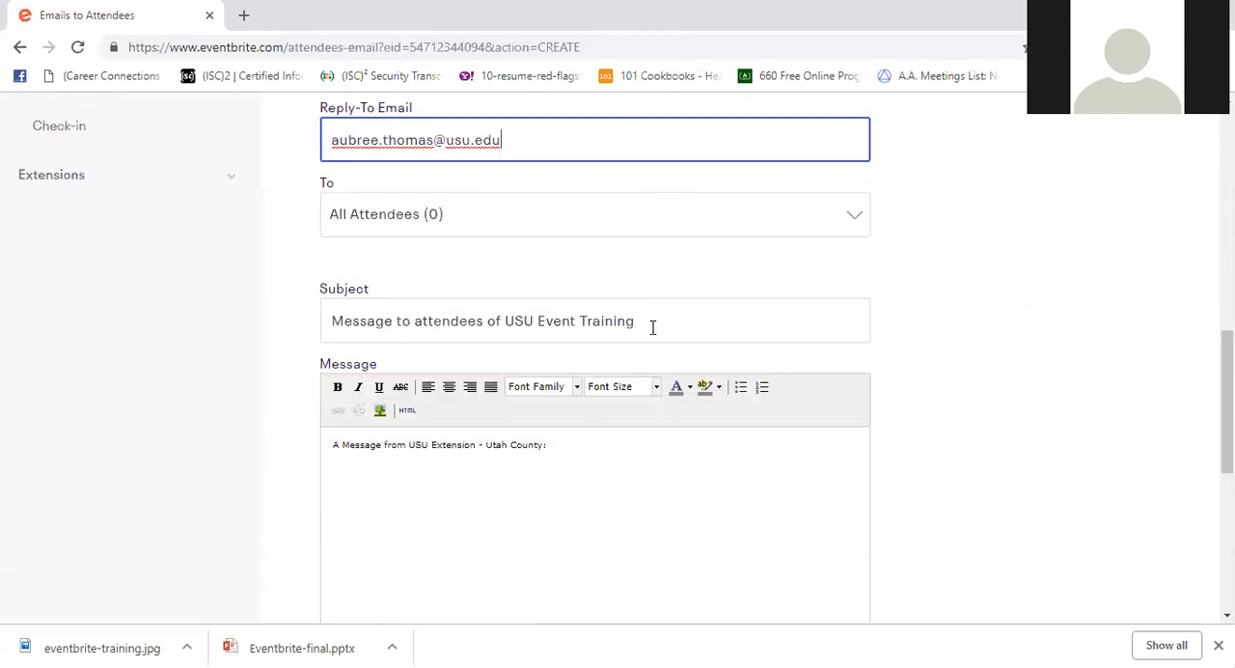
pyautogui.press('Tab')
pyautogui.press('Tab')
pyautogui.press('BackSpace')
pyautogui.write('R')
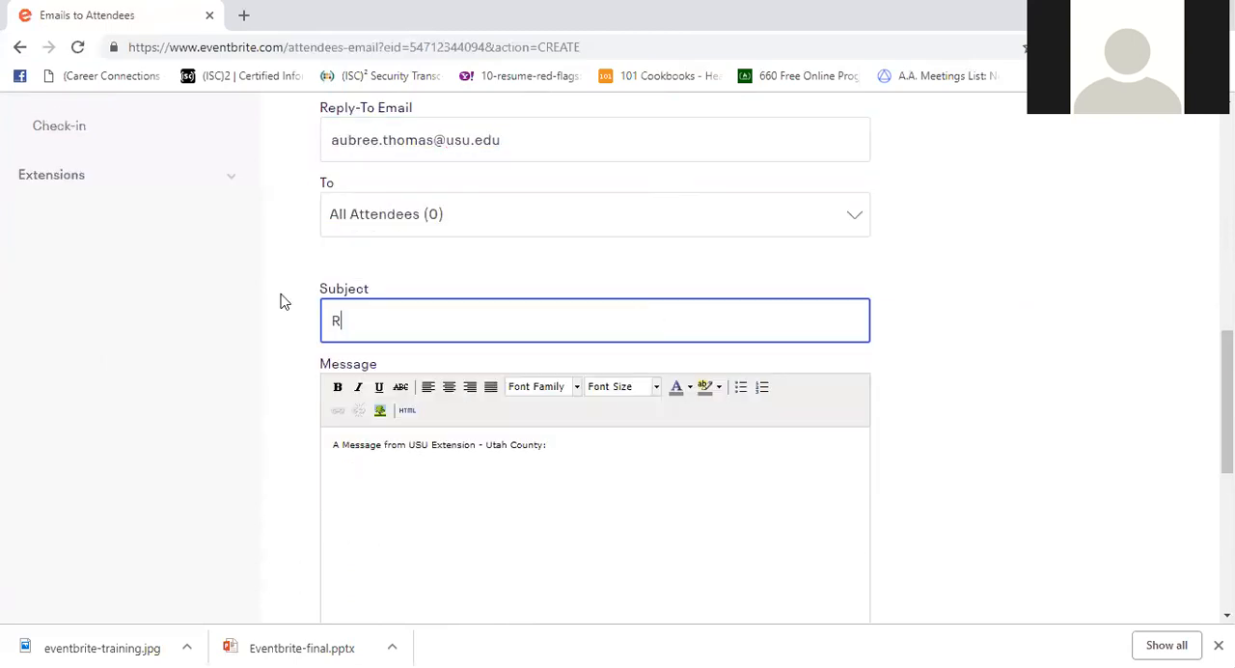
pyautogui.write('em')
pyautogui.write('EMINDER')
pyautogui.write(': USu')
pyautogui.write('SU')
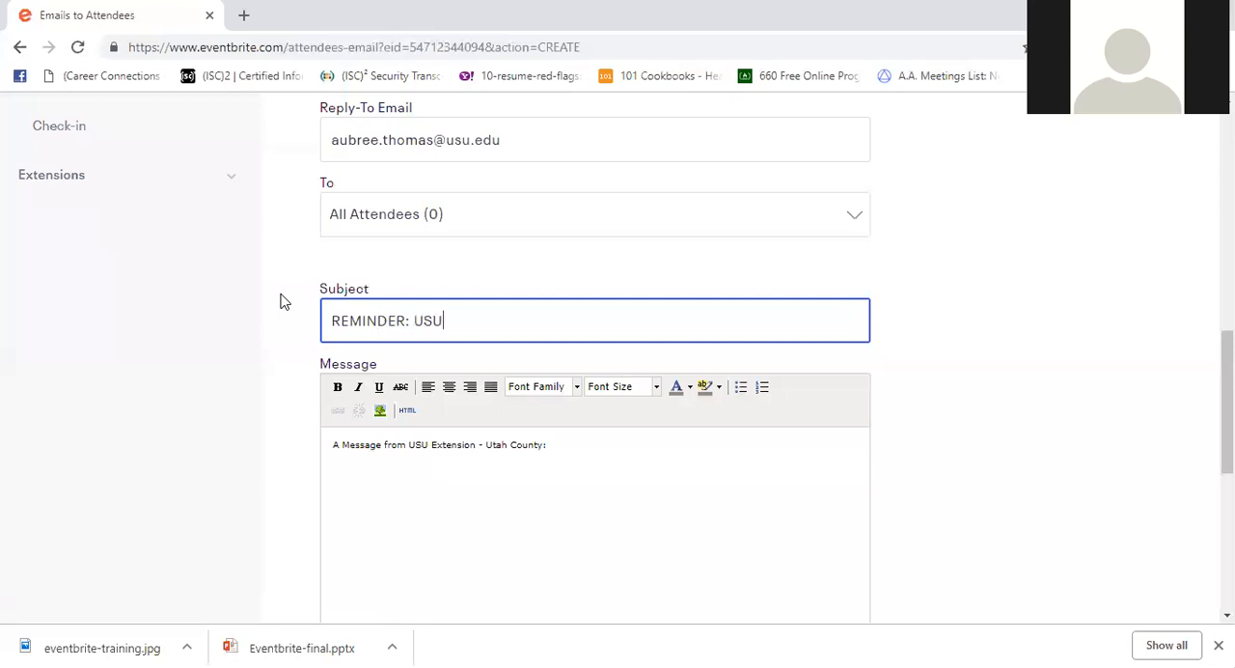
pyautogui.write(' Eventbrite Training')
# - Replace the message body with "Add message here!", "Thanks," and a signature giving the sender's full name and USU Extension
pyautogui.scroll(-1, 389, 409)
pyautogui.click(412, 399)
pyautogui.moveTo(579, 359); pyautogui.dragTo(328, 335)
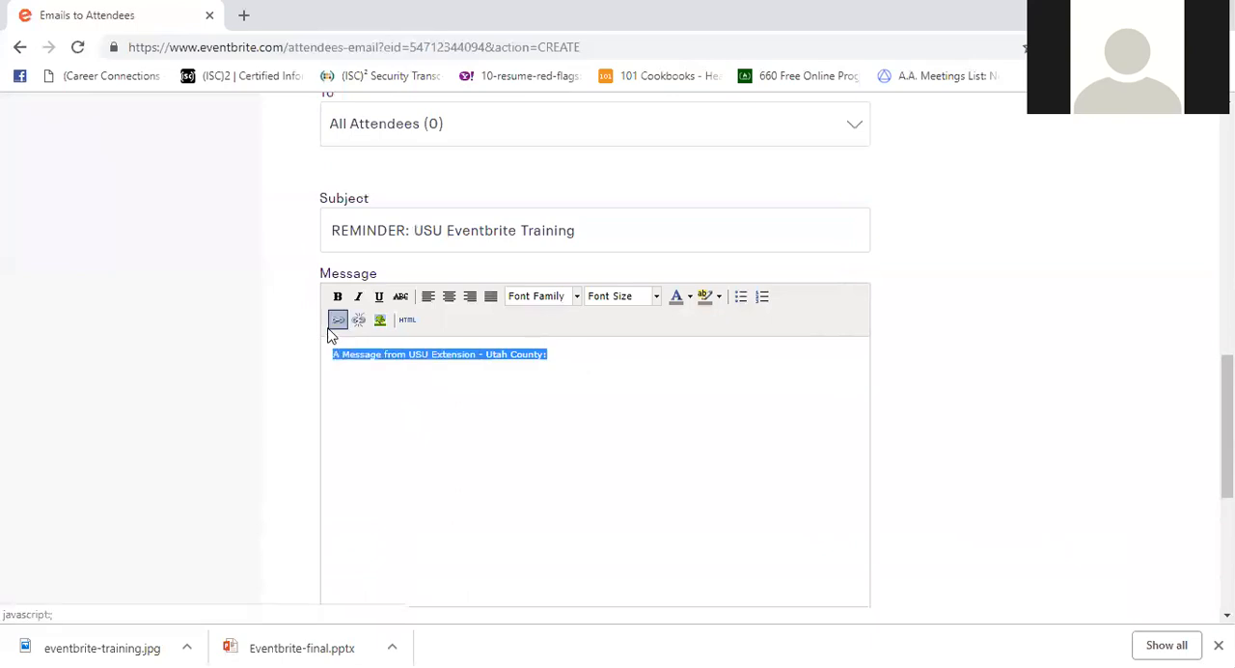
pyautogui.press('BackSpace')
pyautogui.write('Add message here')
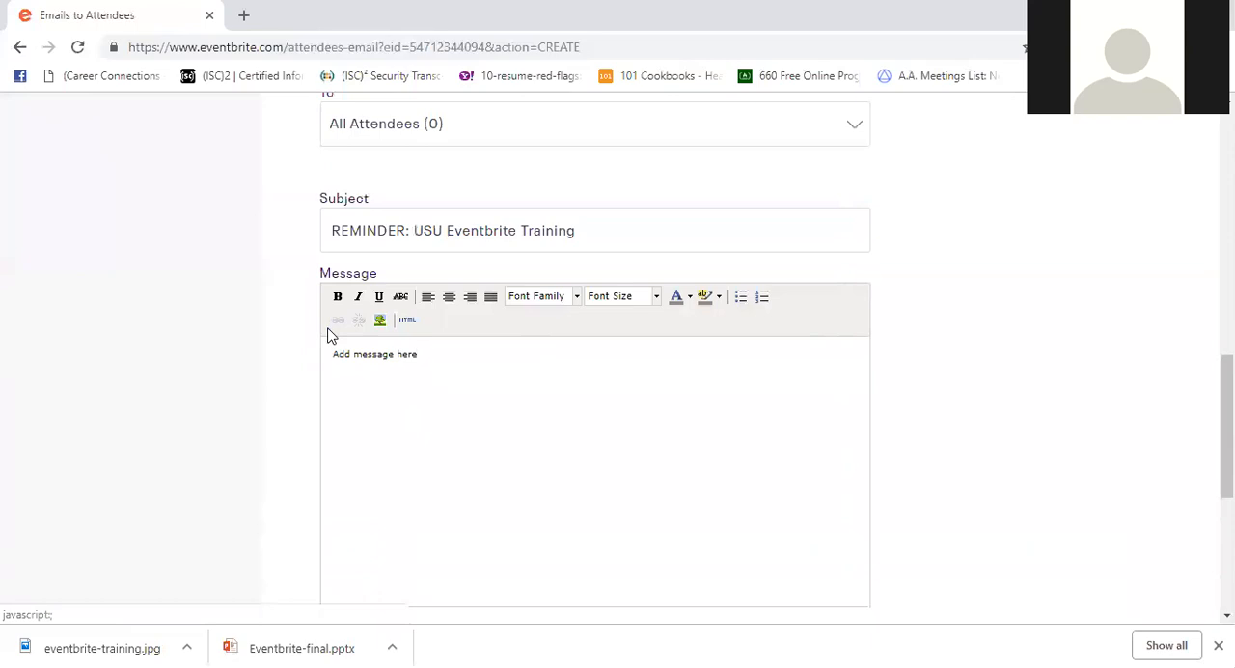
pyautogui.write('ion')
pyautogui.scroll(-2, 522, 539)
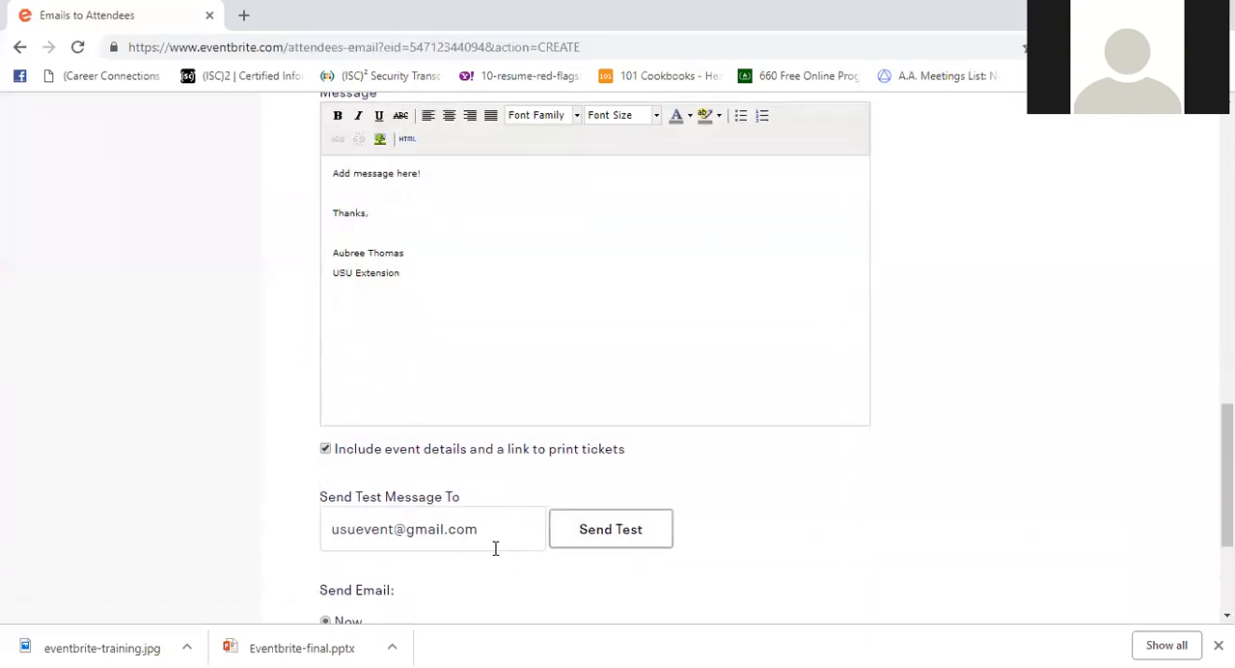
# - Examine the email's image insertion, test message and send-time options, and look back over the email form
pyautogui.scroll(2, 490, 550)
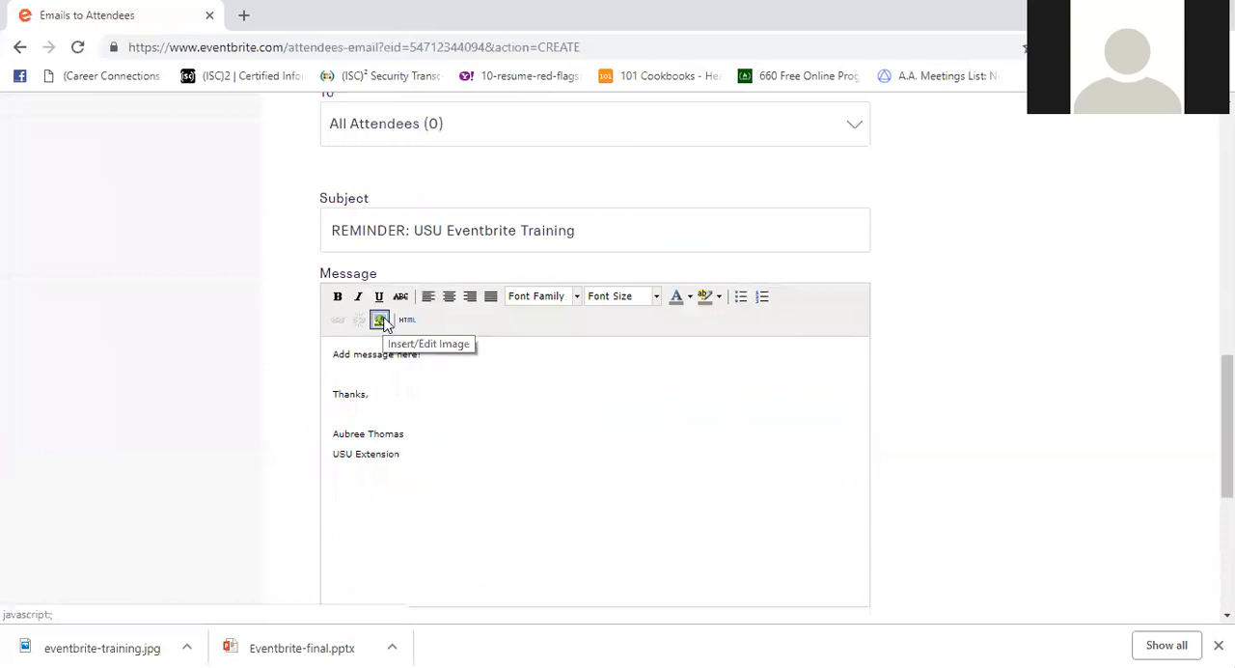
pyautogui.scroll(-2, 399, 353)
pyautogui.scroll(-2, 401, 380)
pyautogui.scroll(2, 401, 380)
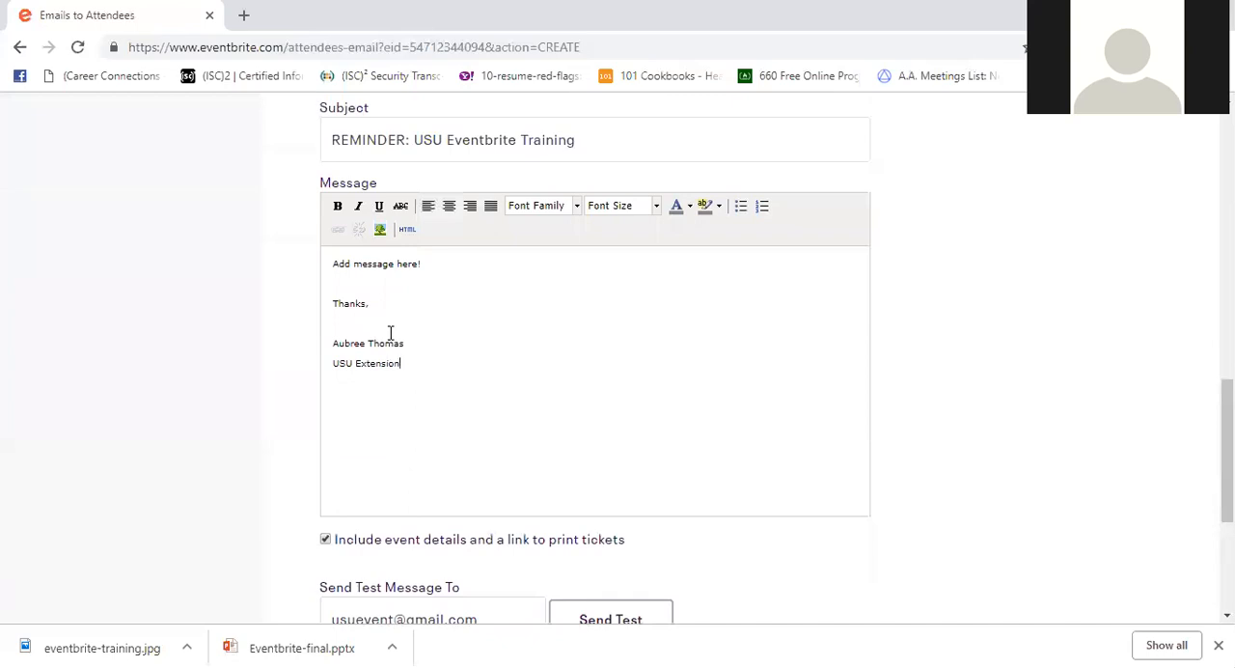
pyautogui.scroll(-1, 515, 395)
pyautogui.scroll(-2, 515, 395)
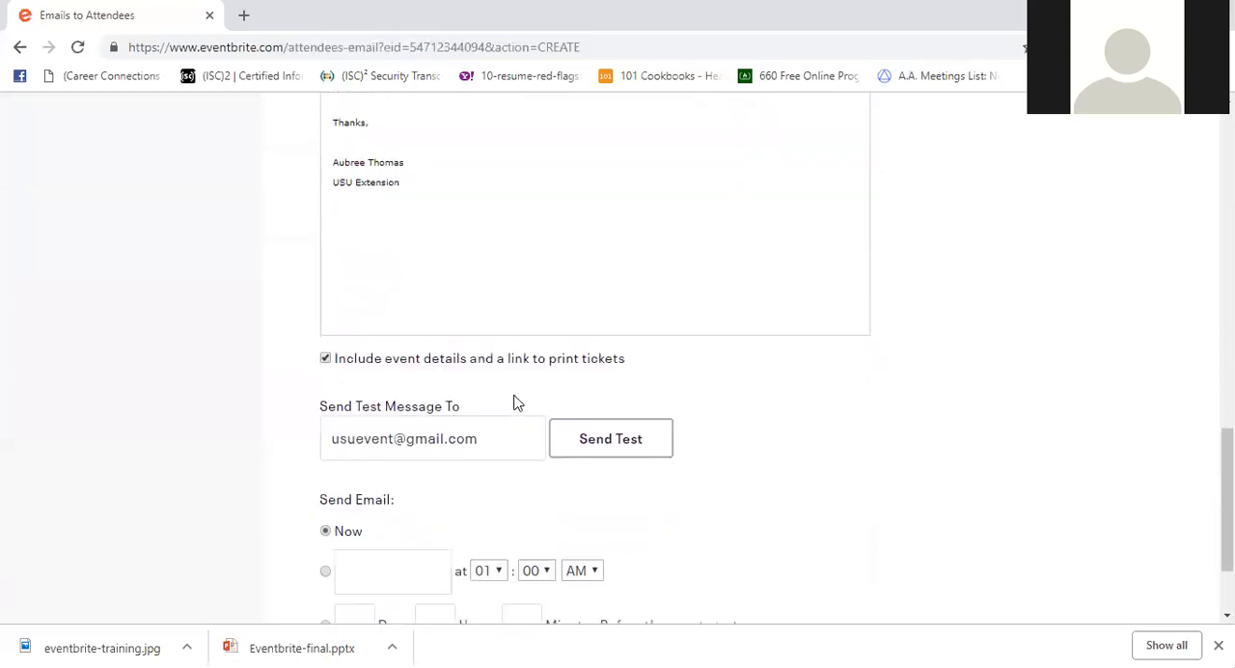
pyautogui.click(503, 350)
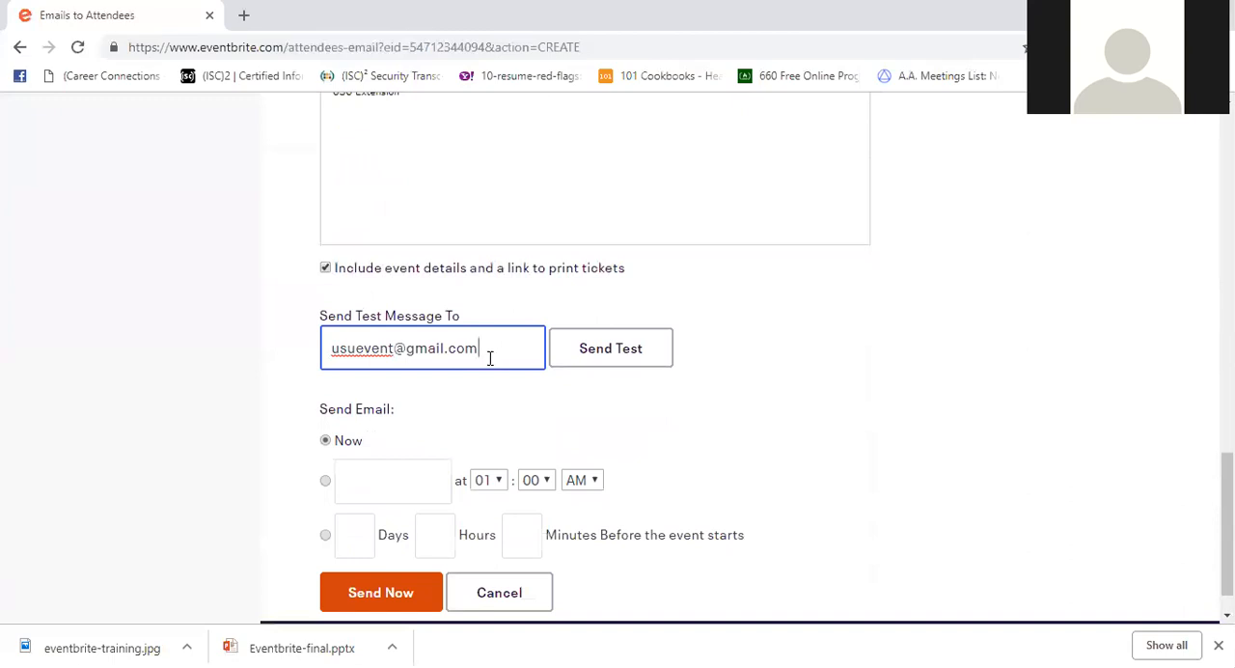
pyautogui.scroll(-1, 498, 384)
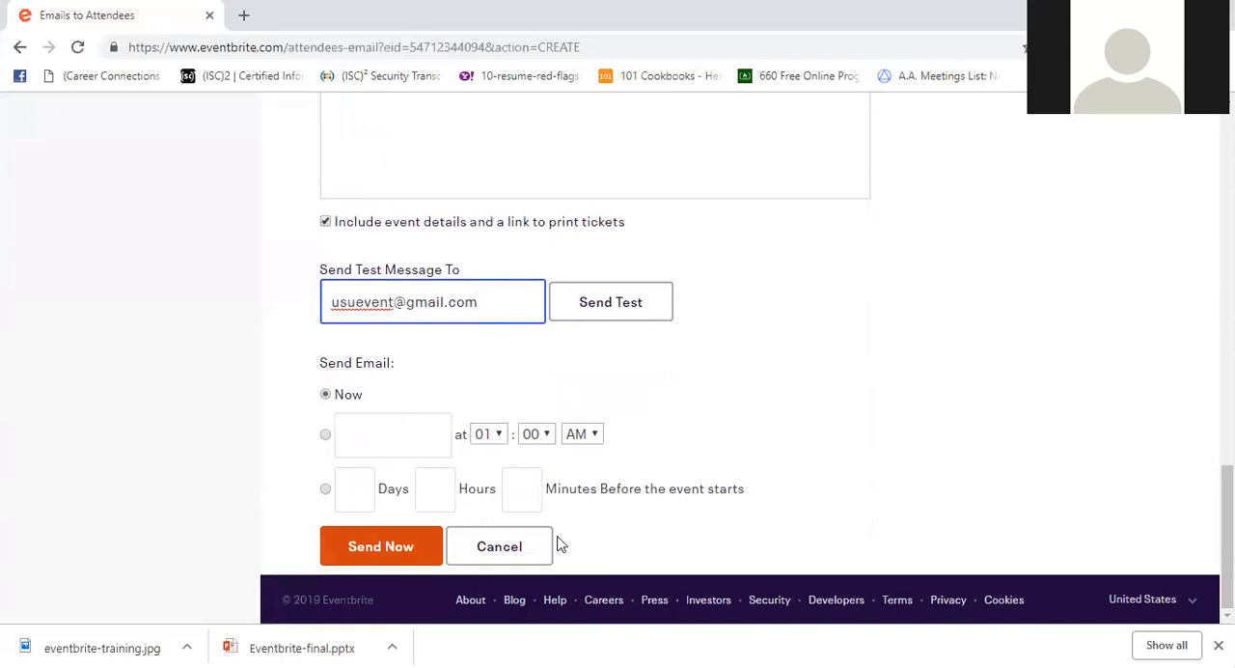
pyautogui.scroll(10, 548, 540)
pyautogui.scroll(3, 542, 540)
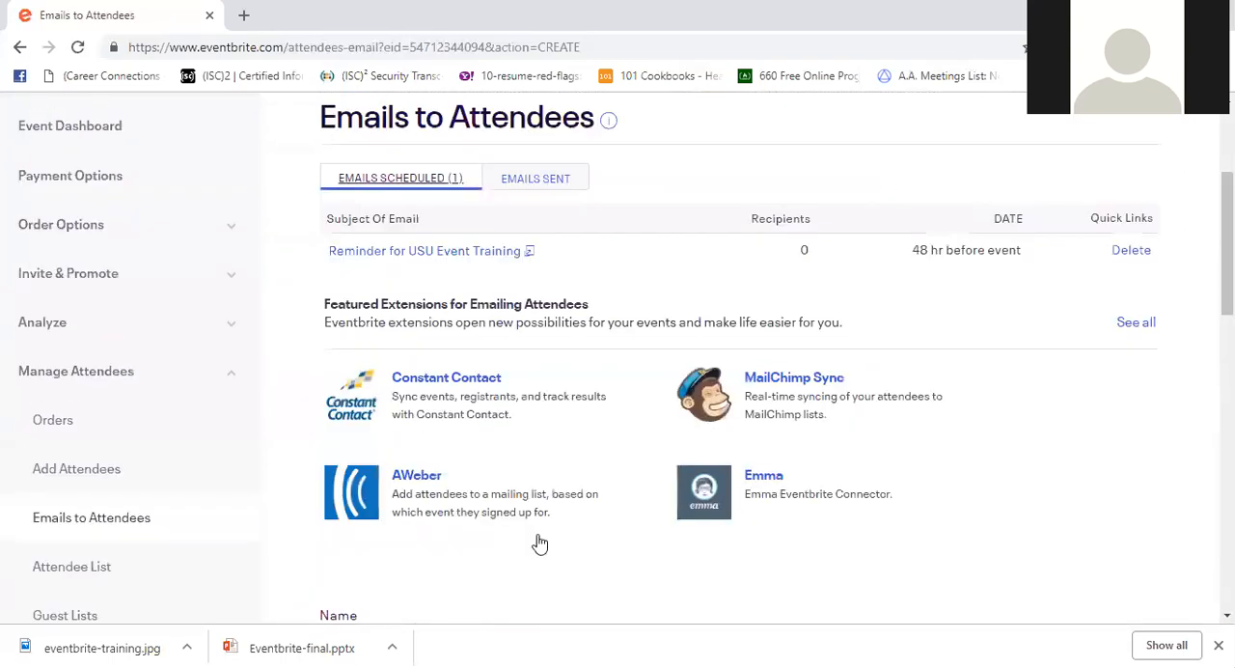
pyautogui.scroll(-3, 534, 542)
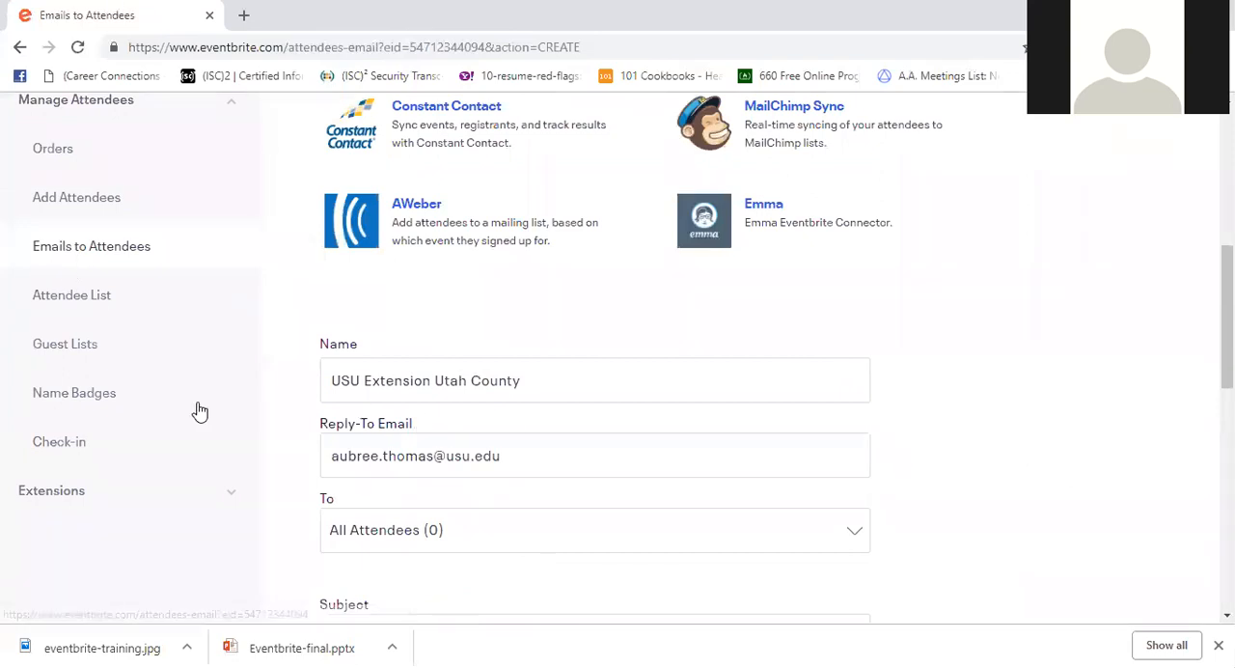
# - Open the event's check-in page and examine its attendee search, attendee list and mobile check-in options
pyautogui.click(58, 442)
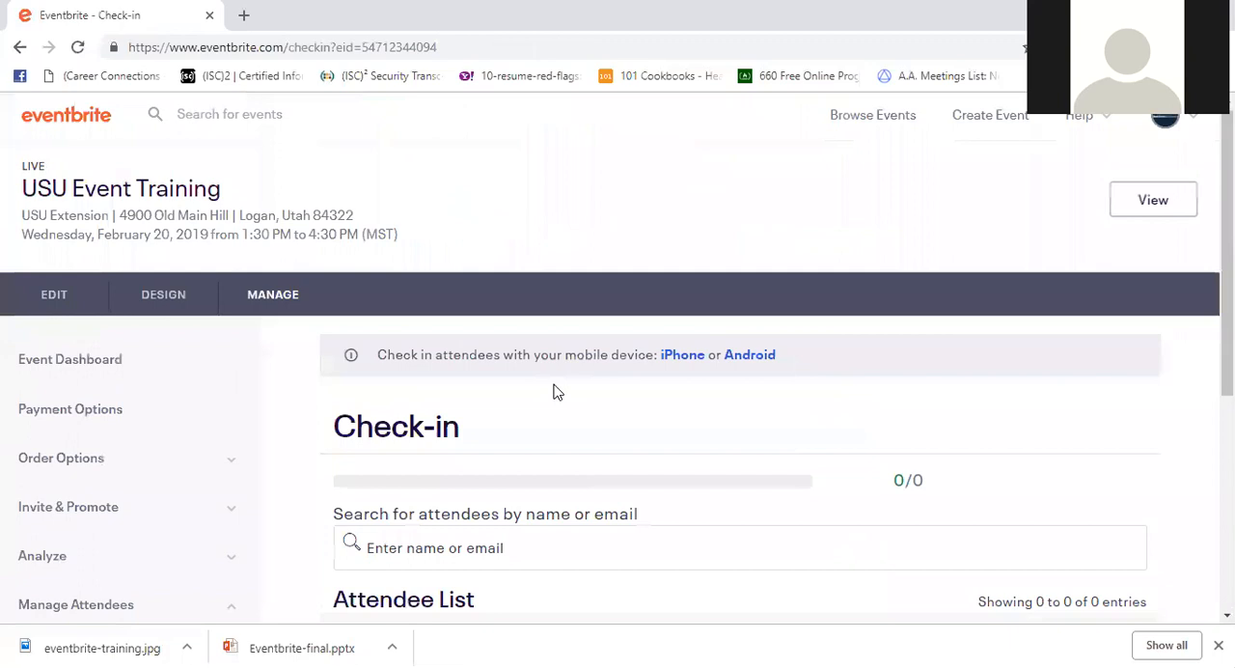
pyautogui.scroll(-2, 550, 389)
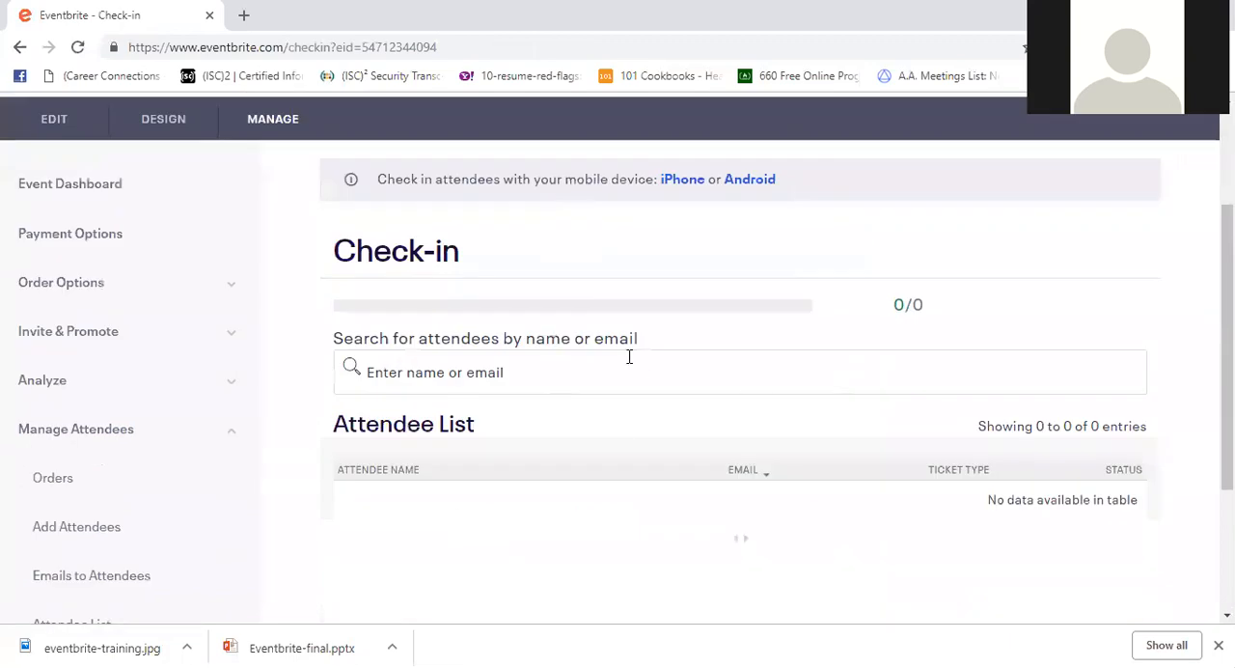
pyautogui.scroll(-1, 577, 350)
pyautogui.scroll(1, 579, 349)
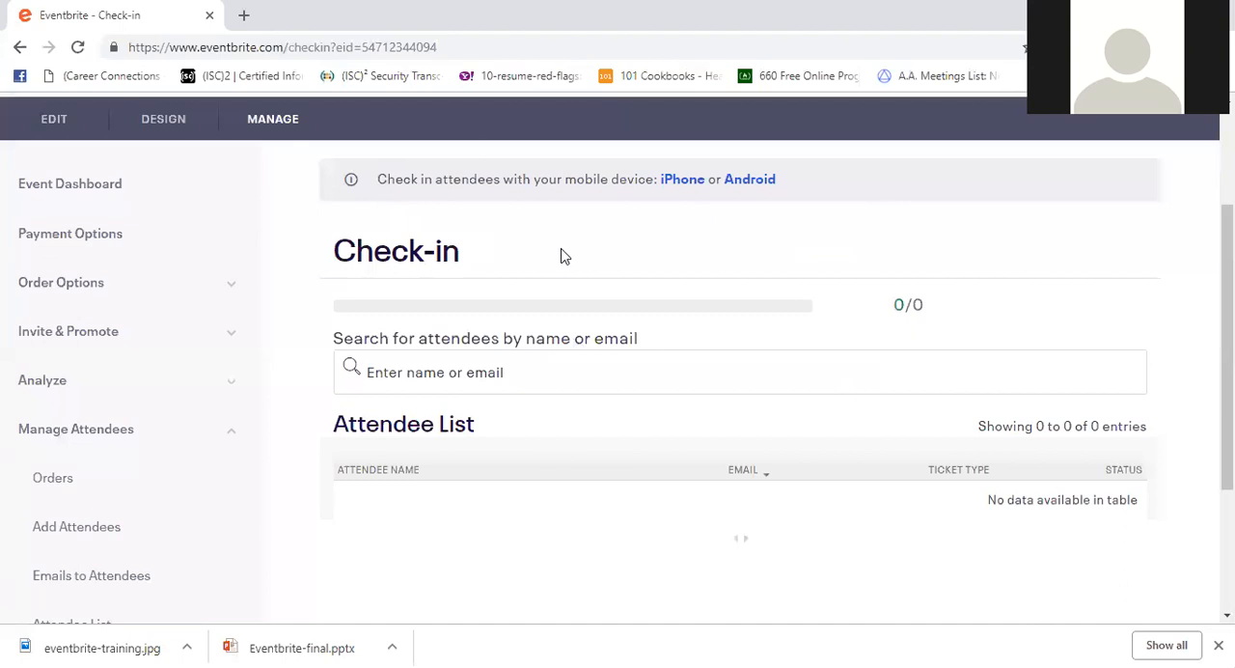
pyautogui.scroll(-1, 563, 256)
pyautogui.scroll(-2, 562, 256)
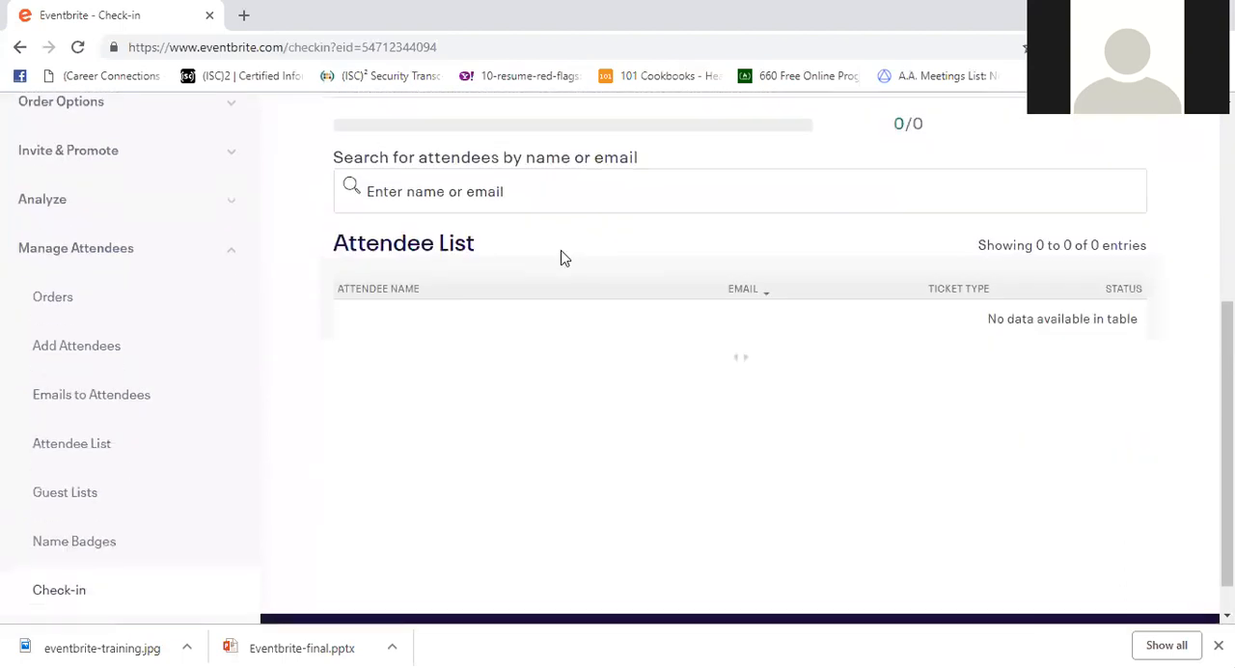
pyautogui.scroll(4, 560, 260)
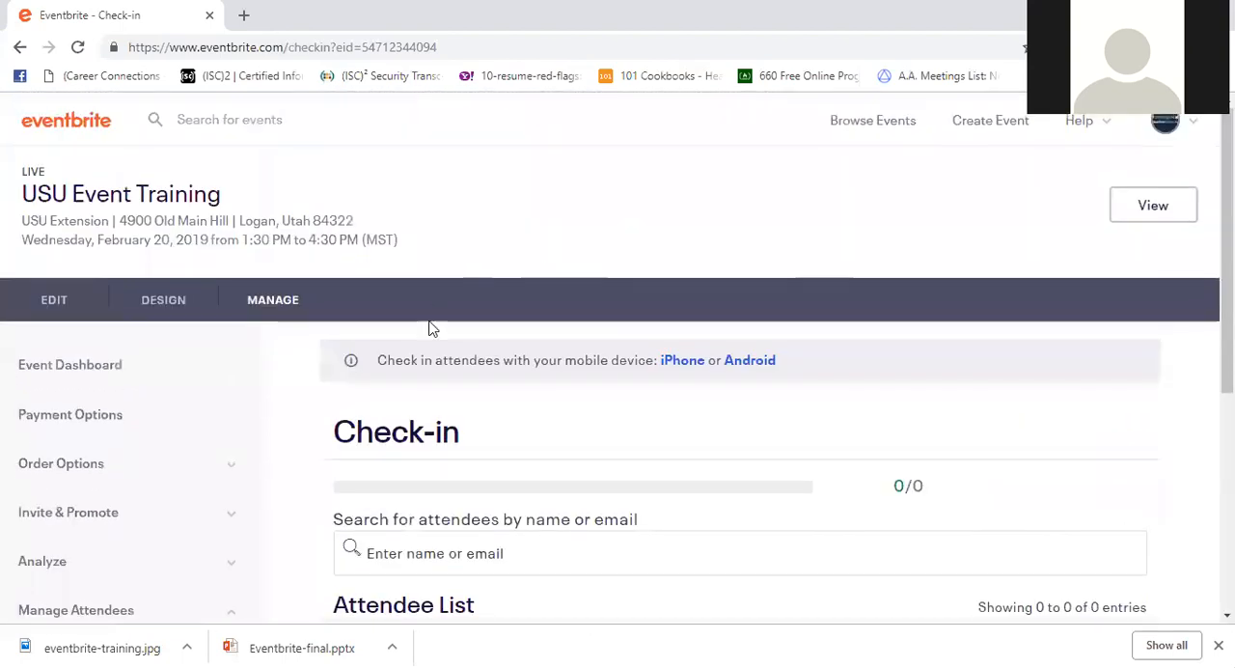
# - Open the event's design page and look over the listing preview and the registered attendees display option
pyautogui.click(189, 299)
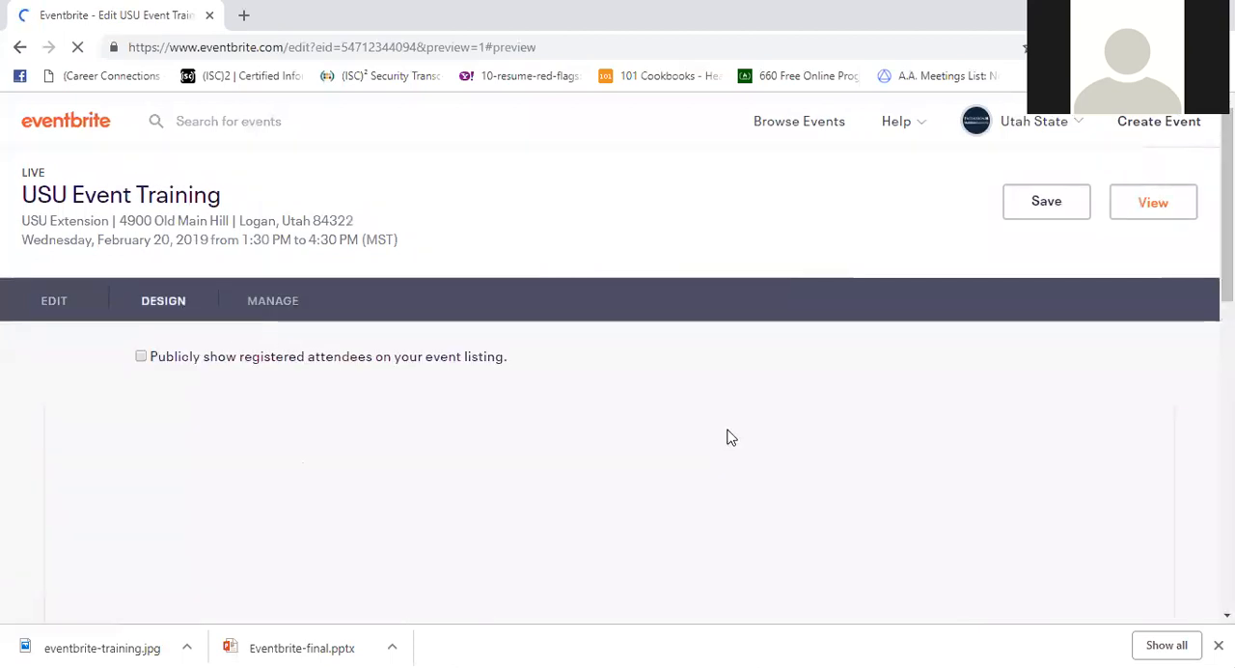
pyautogui.scroll(-3, 730, 437)
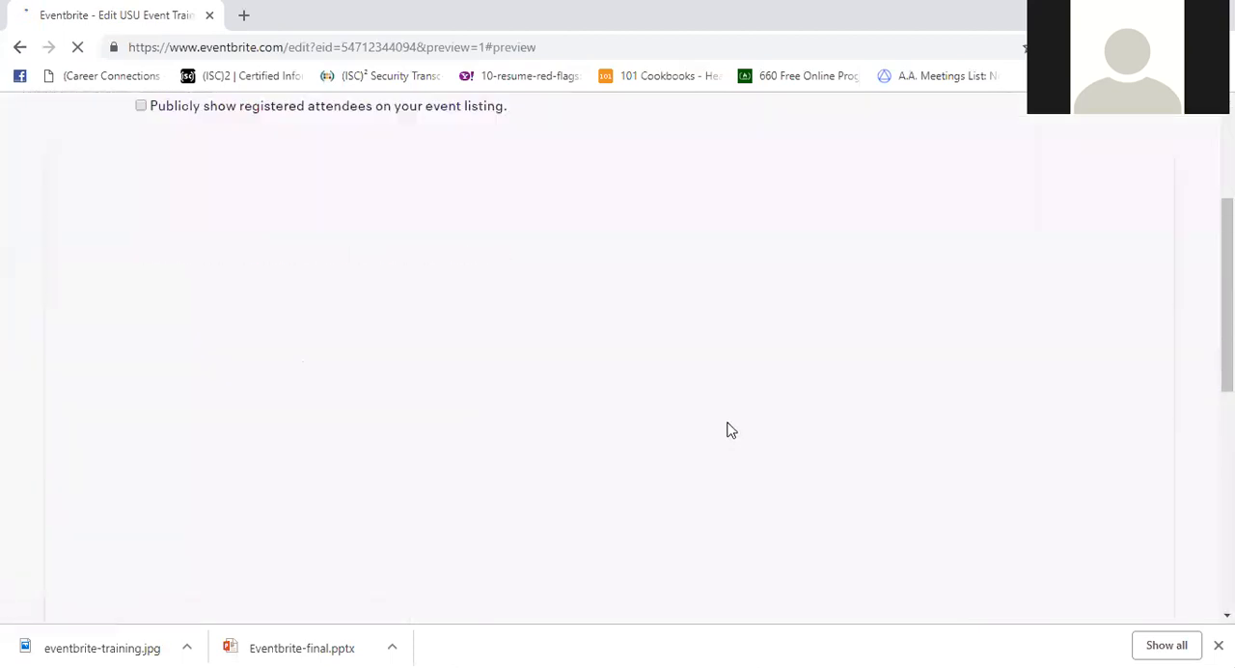
pyautogui.scroll(2, 709, 359)
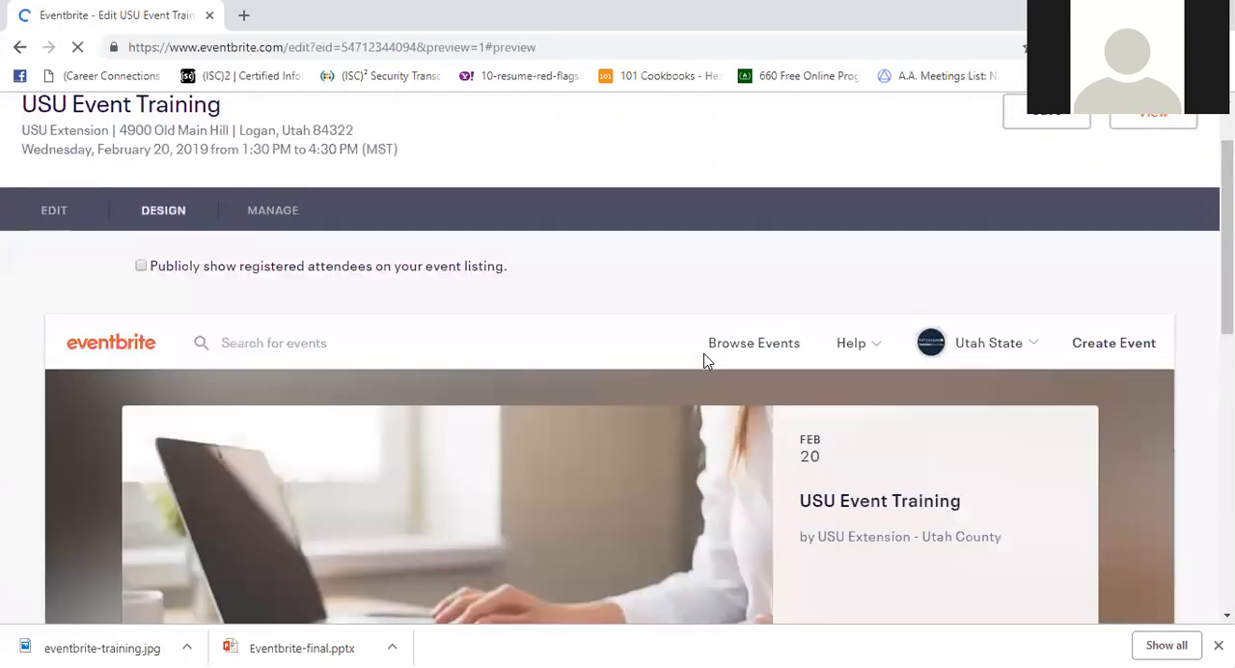
pyautogui.scroll(1, 705, 367)
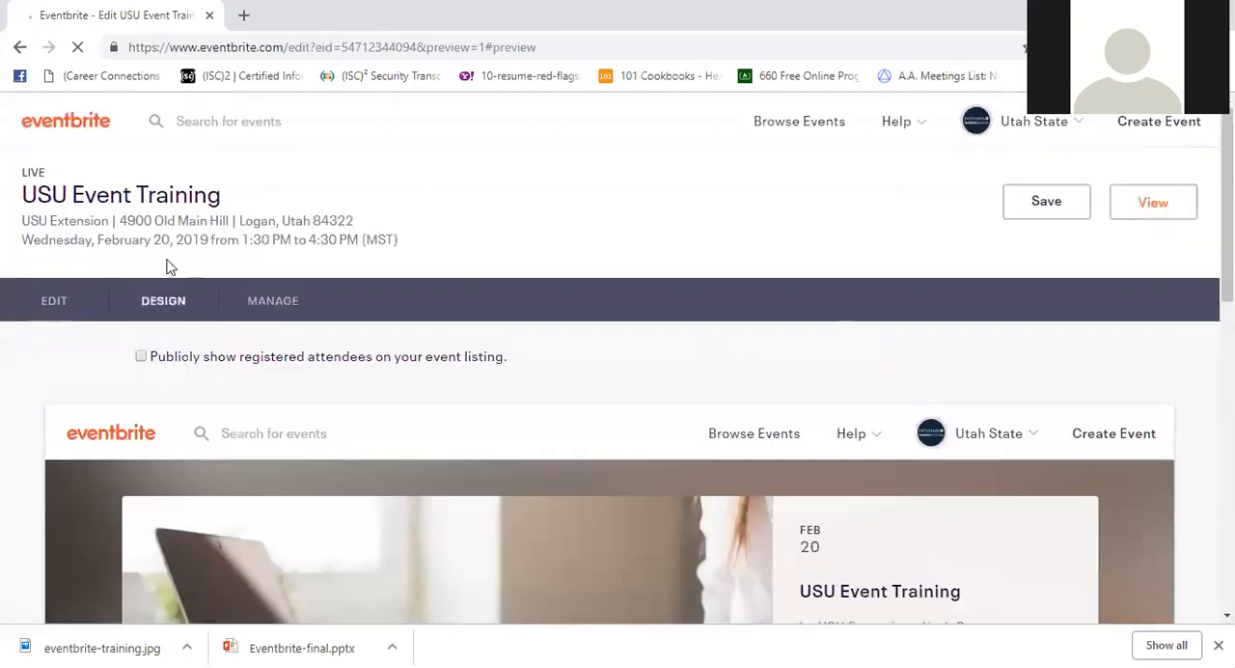
# - View the live USU Event Training listing, review its details and open the ticket selection
pyautogui.click(1148, 216)
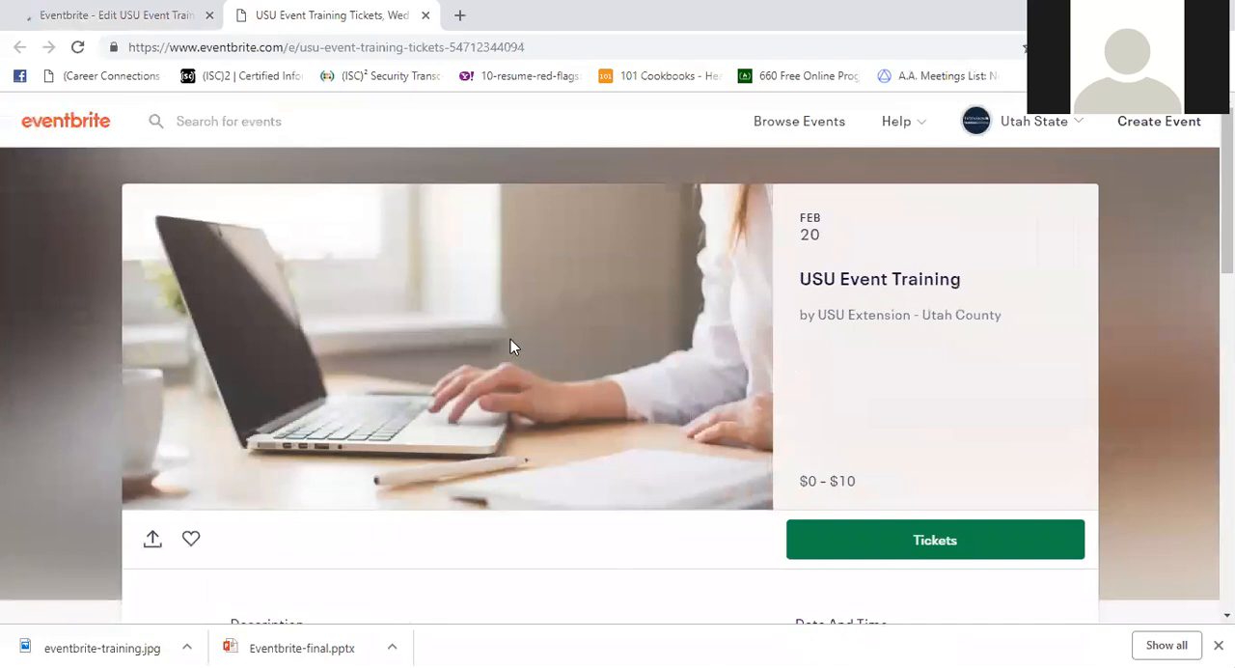
pyautogui.scroll(-3, 512, 338)
pyautogui.scroll(-5, 512, 366)
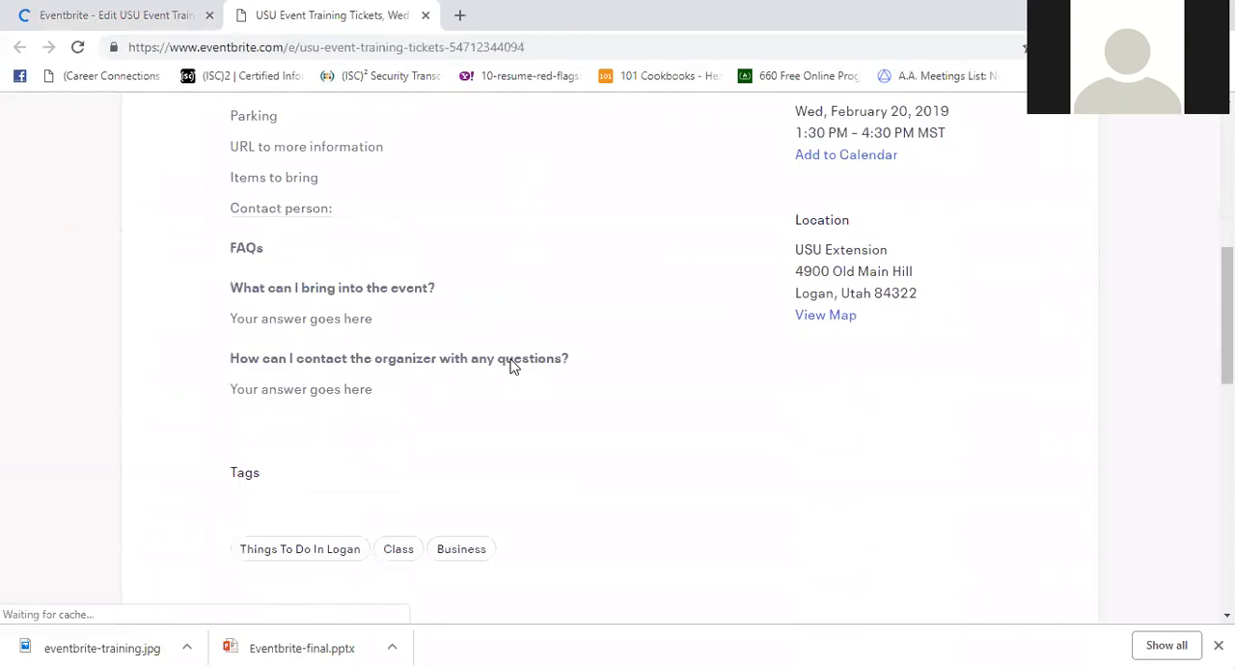
pyautogui.scroll(-2, 512, 362)
pyautogui.scroll(4, 529, 358)
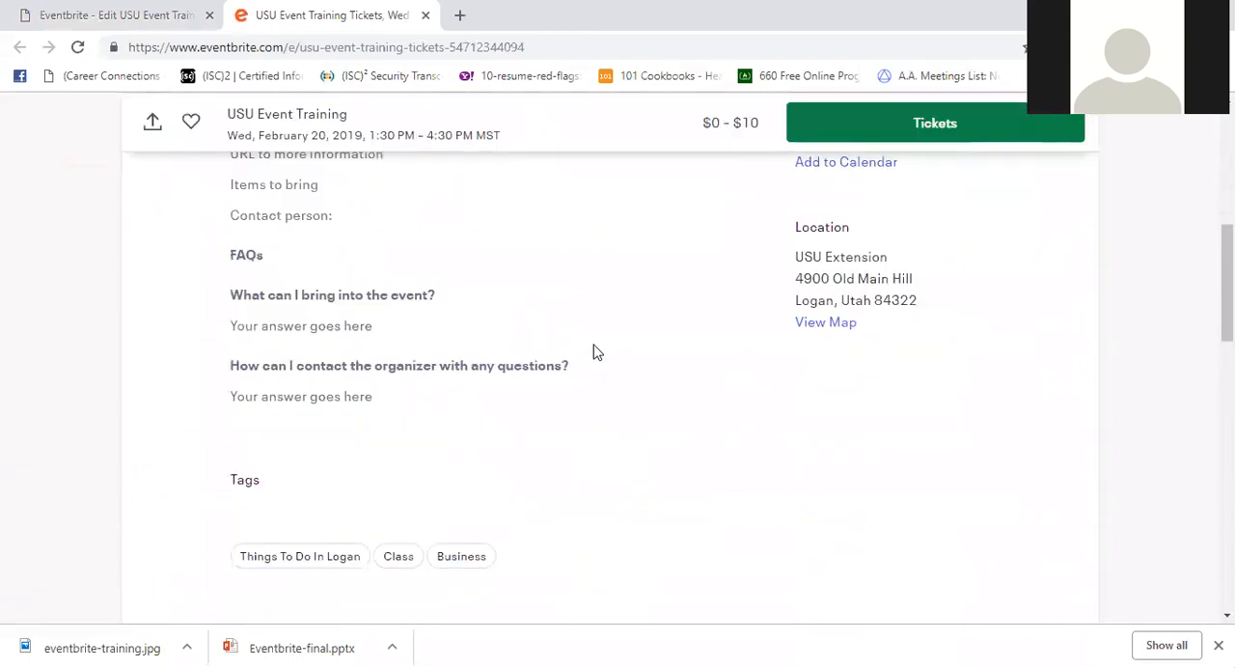
pyautogui.scroll(6, 924, 139)
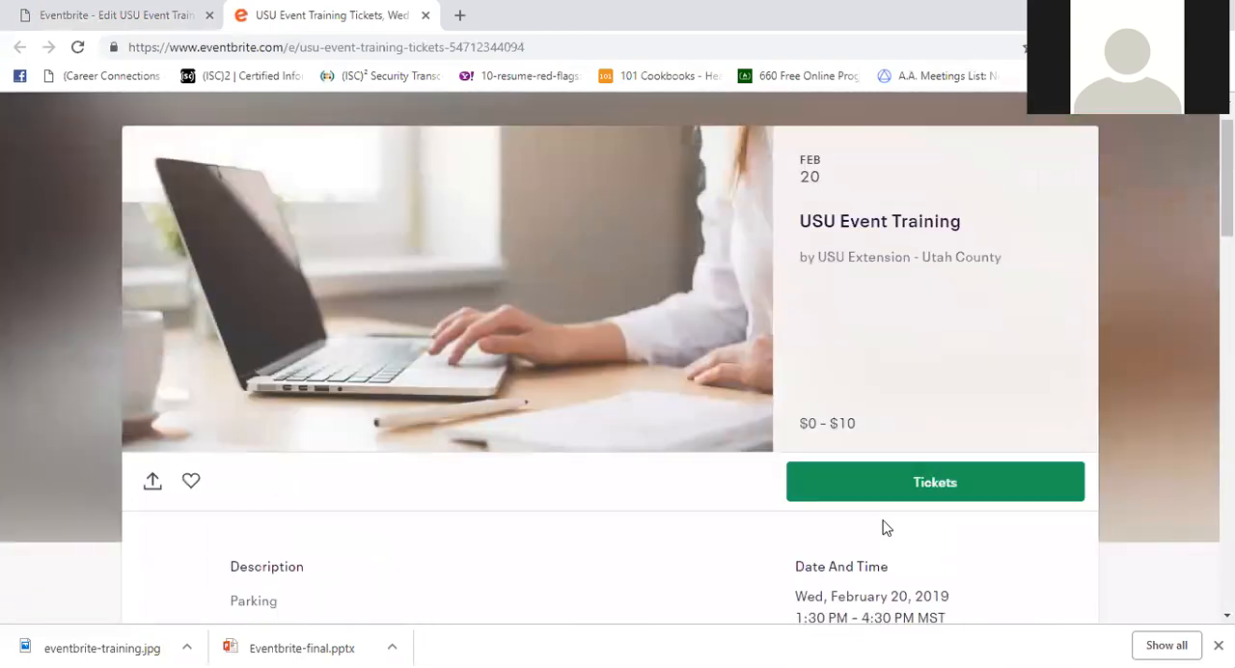
pyautogui.click(871, 558)
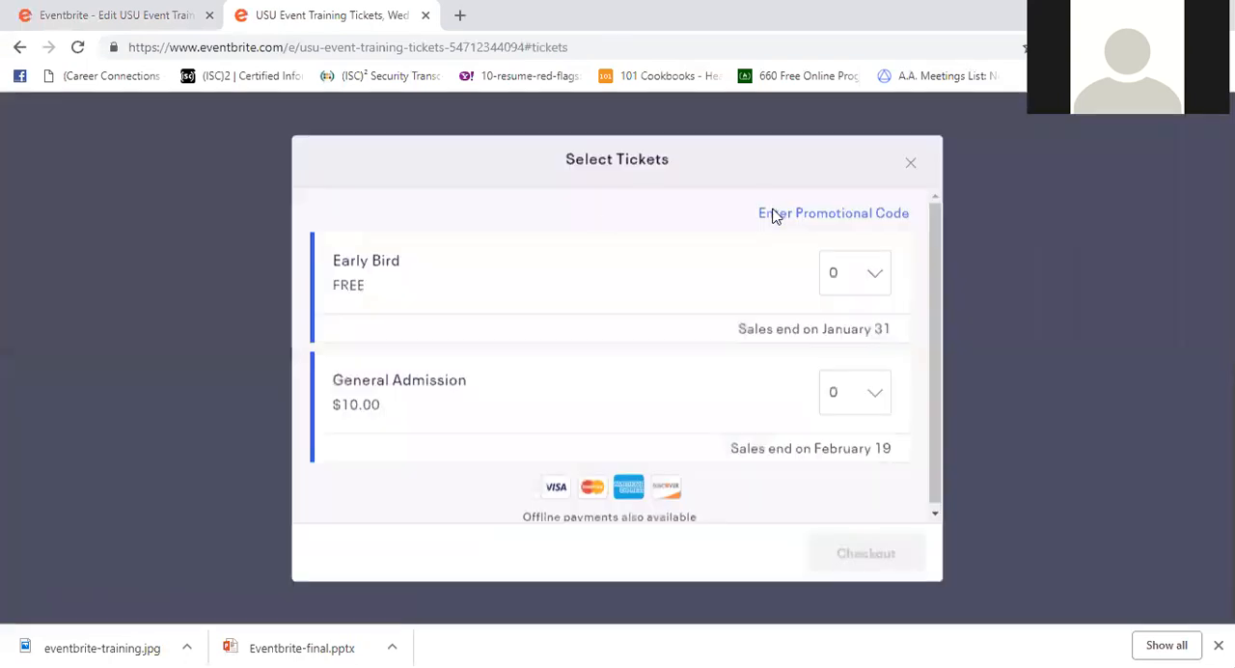
# - Apply the promotional code 5OFF to the USU Event Training ticket selection
pyautogui.click(871, 221)
pyautogui.write('5OFF')
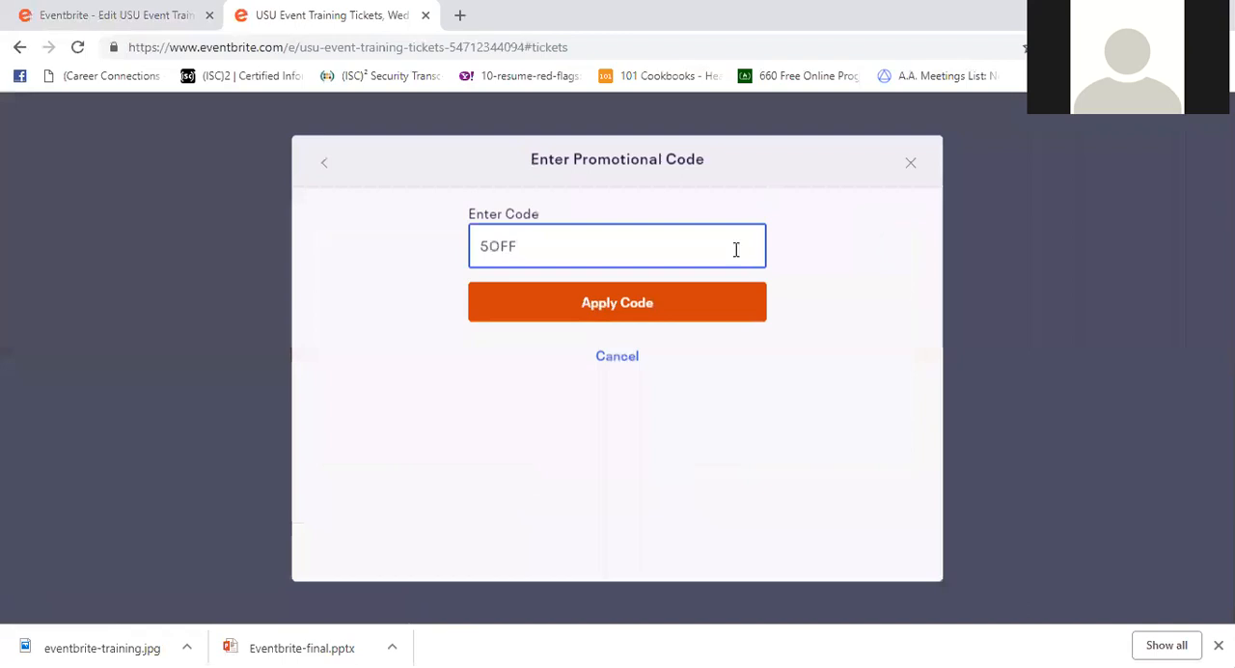
pyautogui.click(730, 308)
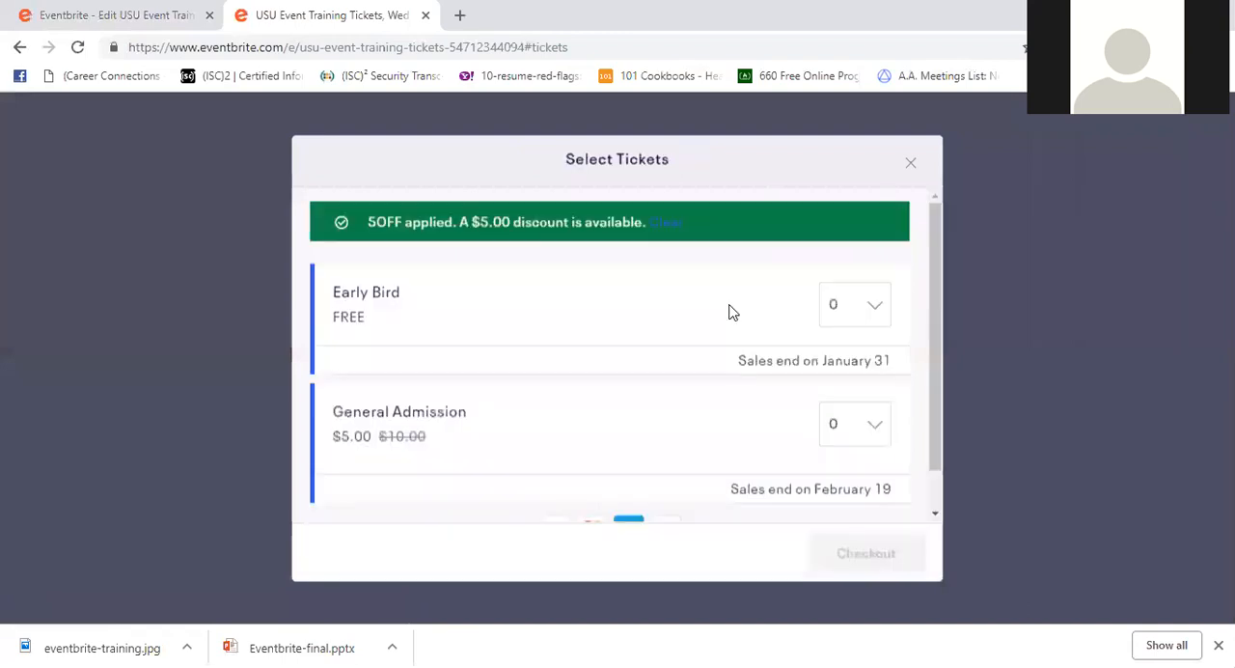
# - Look over the General Admission price and ticket quantity choice, then close the ticket selection and return to the event listing
pyautogui.scroll(-1, 702, 447)
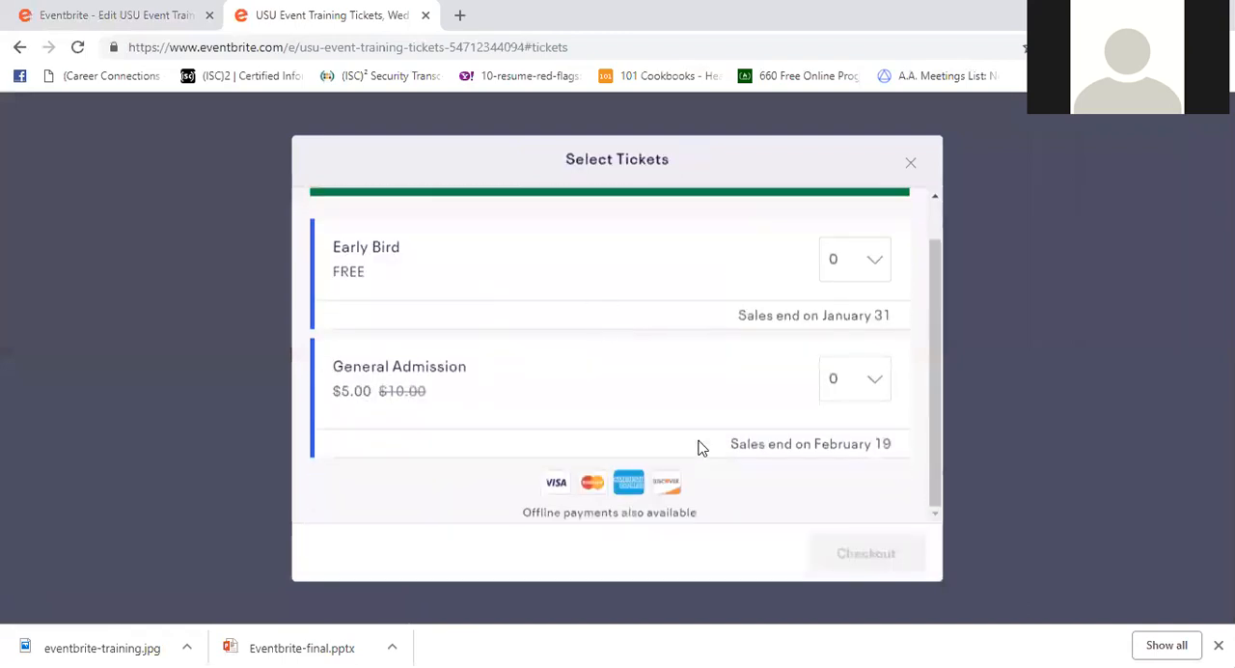
pyautogui.click(859, 386)
pyautogui.click(868, 82)
pyautogui.click(913, 163)
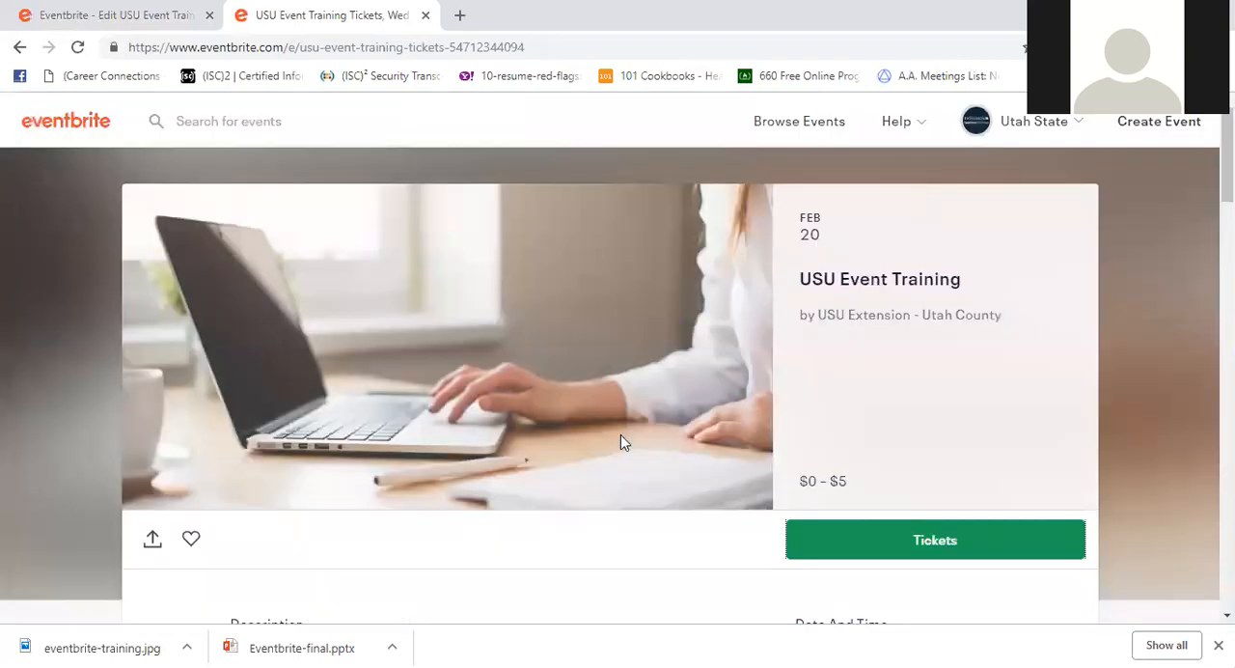
pyautogui.scroll(-5, 587, 439)
pyautogui.scroll(1, 606, 479)
pyautogui.scroll(4, 575, 549)
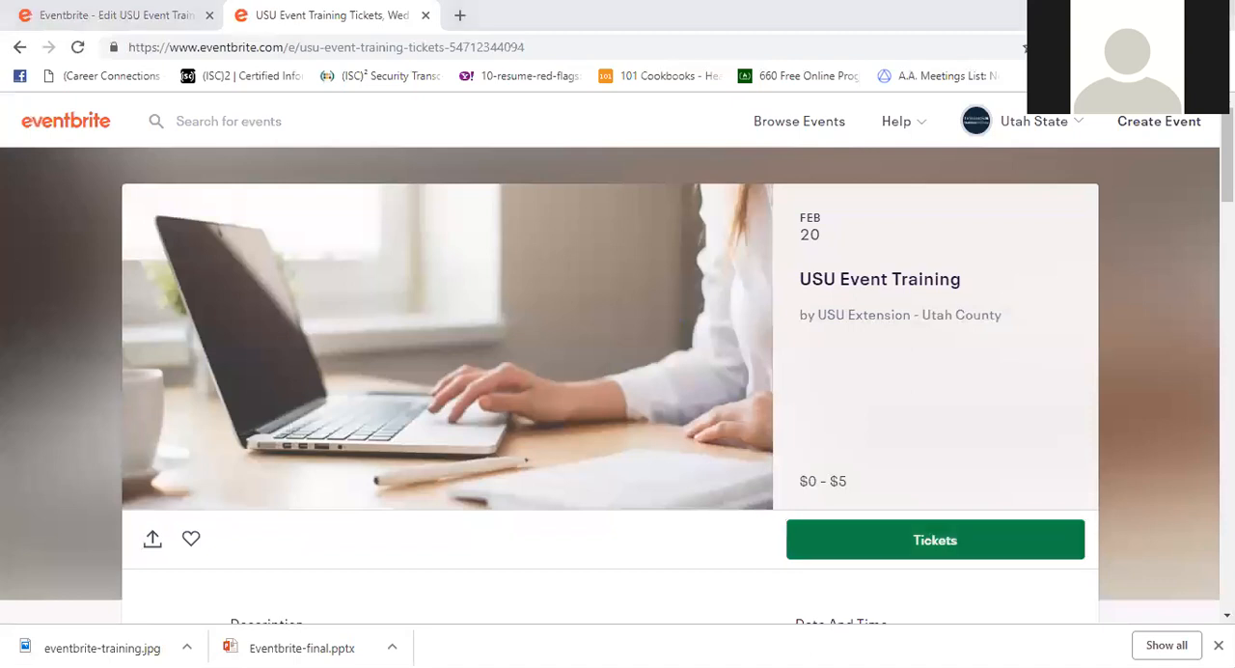
# - Switch to the Eventbrite-final presentation in PowerPoint and show the closing "Questions?" slide
pyautogui.hotkey('alt', 'Tab')
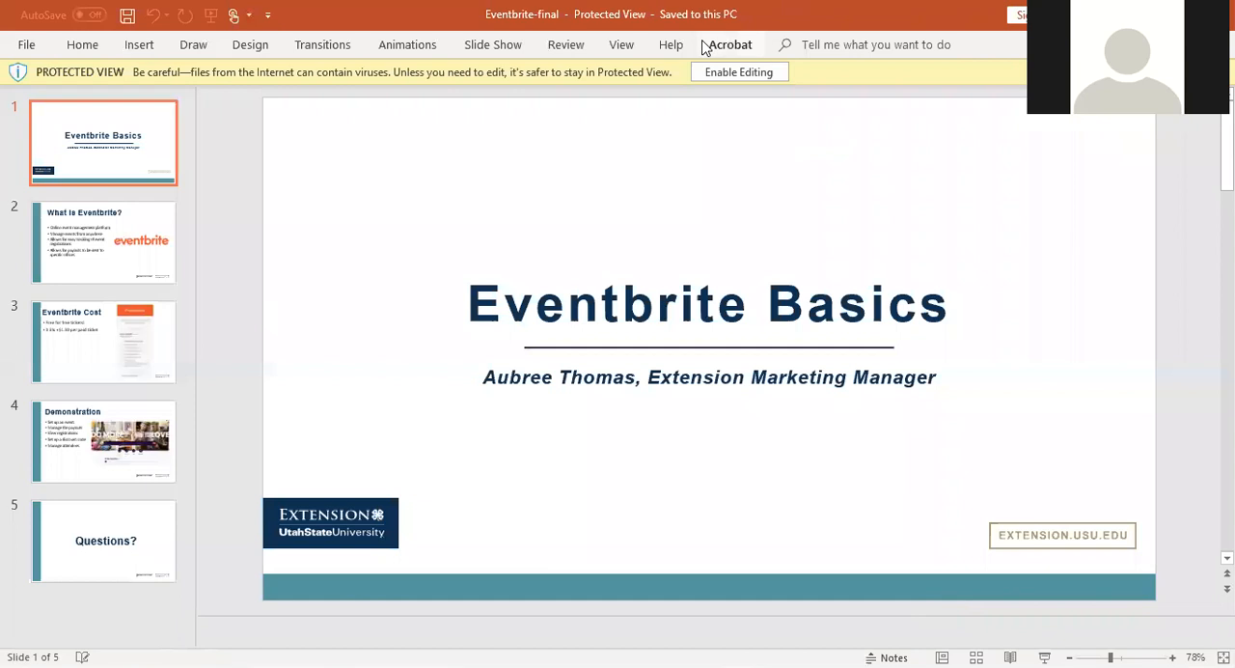
pyautogui.click(77, 536)
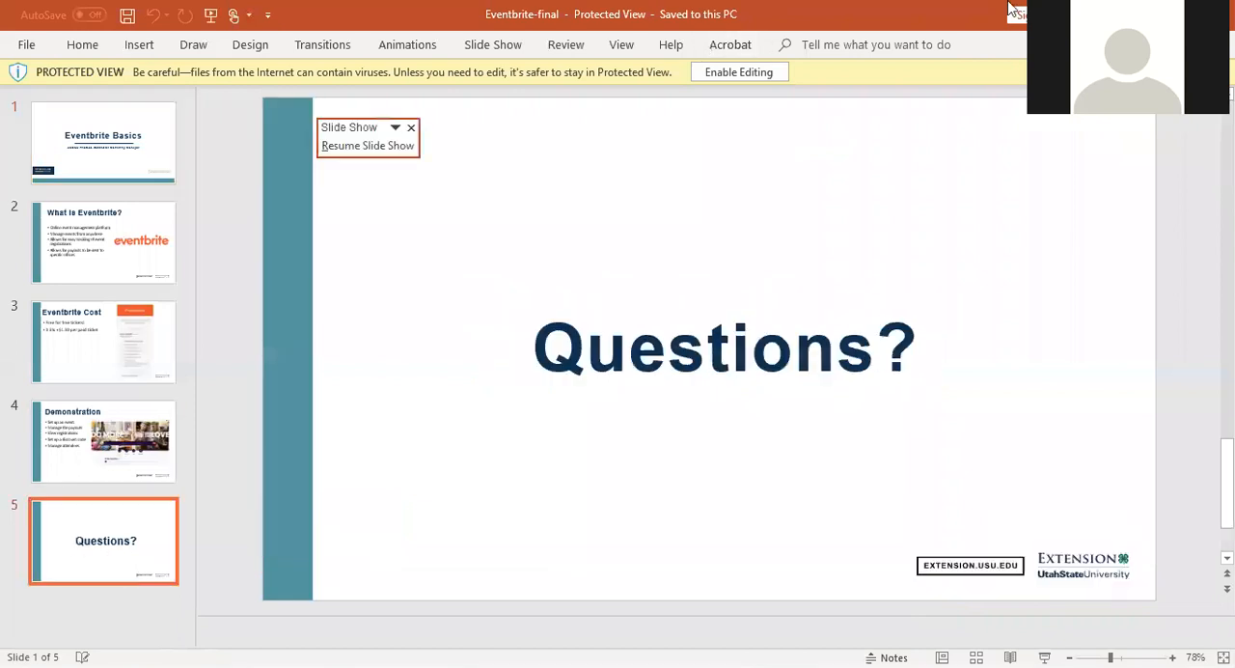